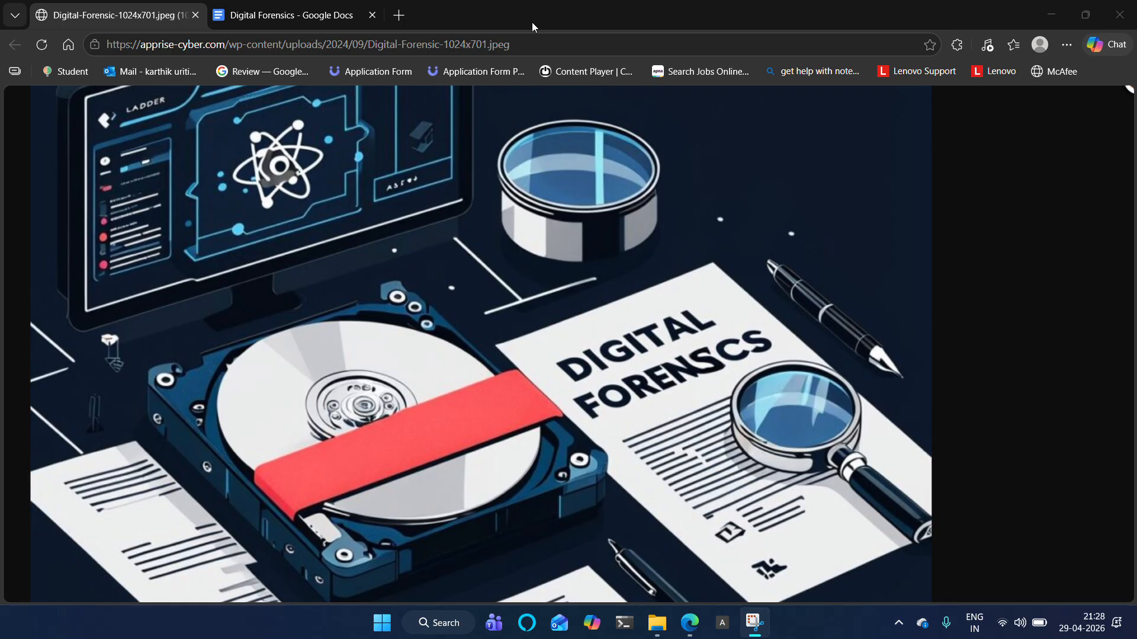
- Add the numbered item "1) Create a disk partition" to the blank Digital Forensics document
click(298, 7)
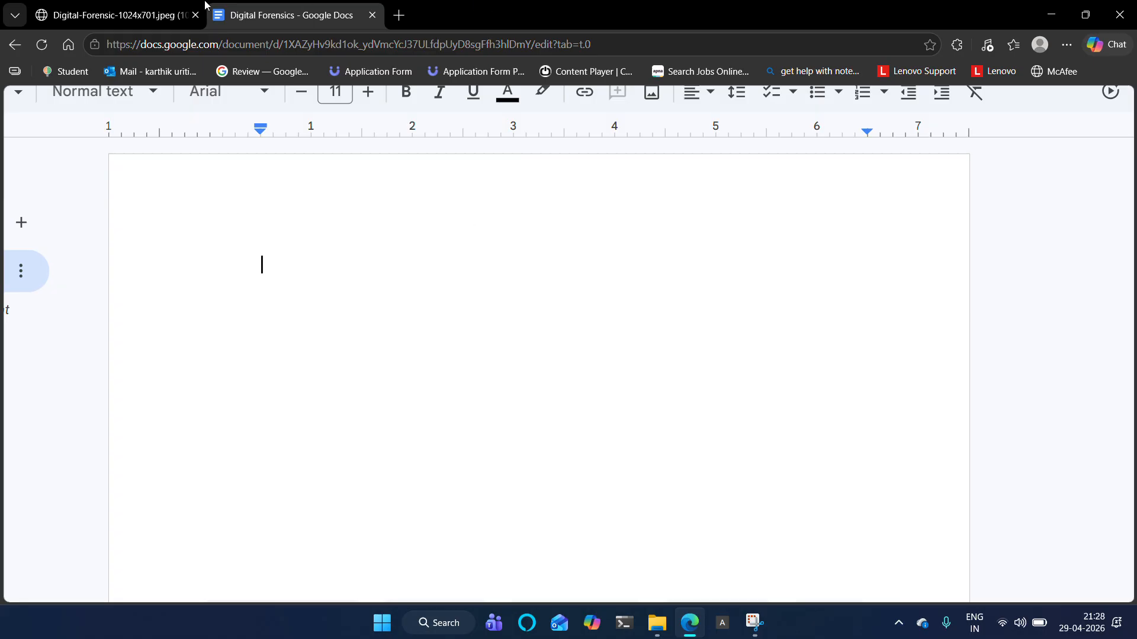
click(92, 11)
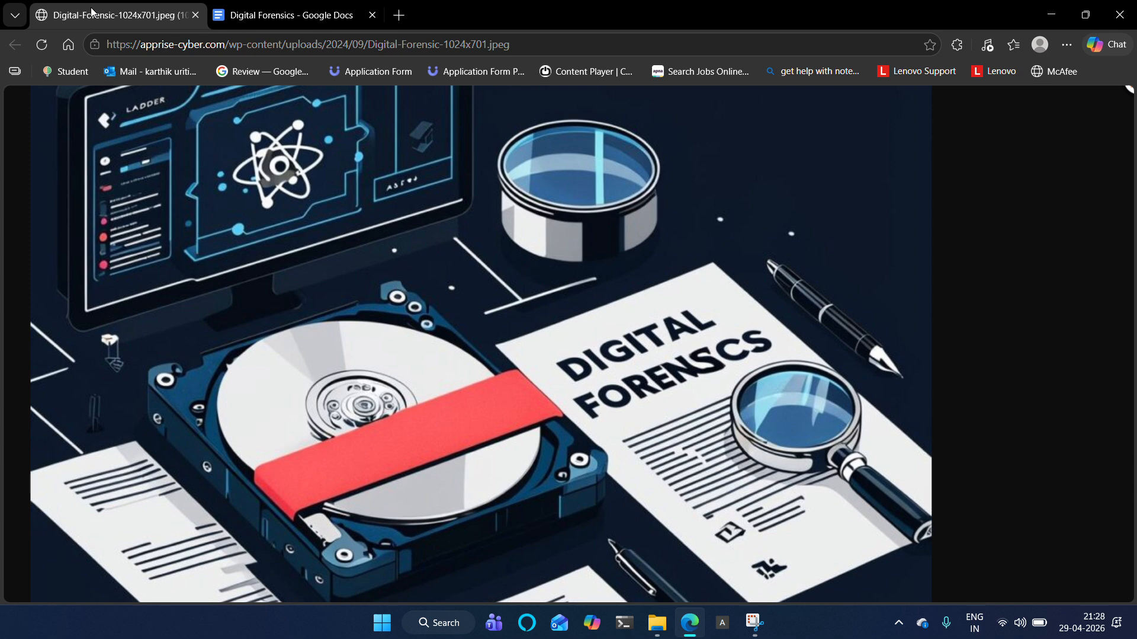
click(282, 9)
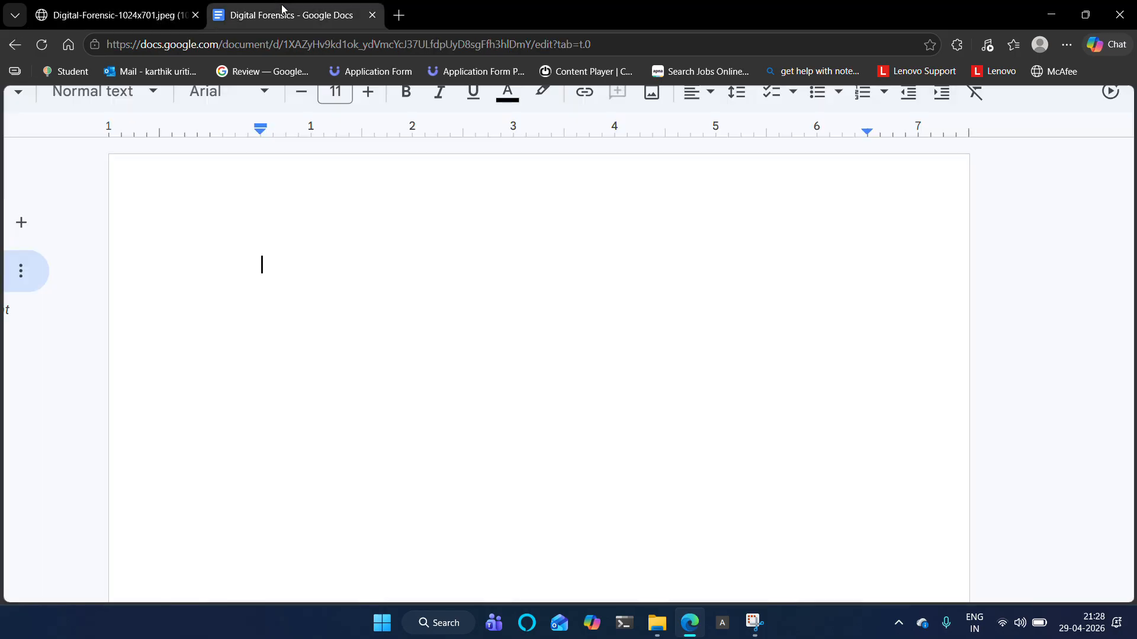
text(11)
key(BackSpace)
text() )
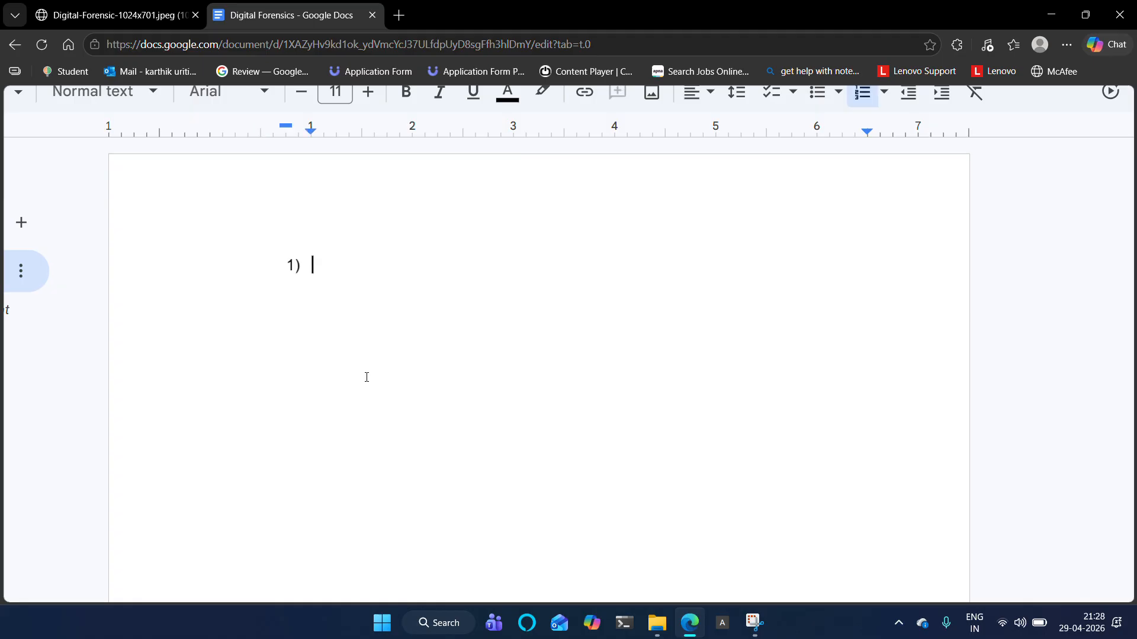
text(Create a disk p)
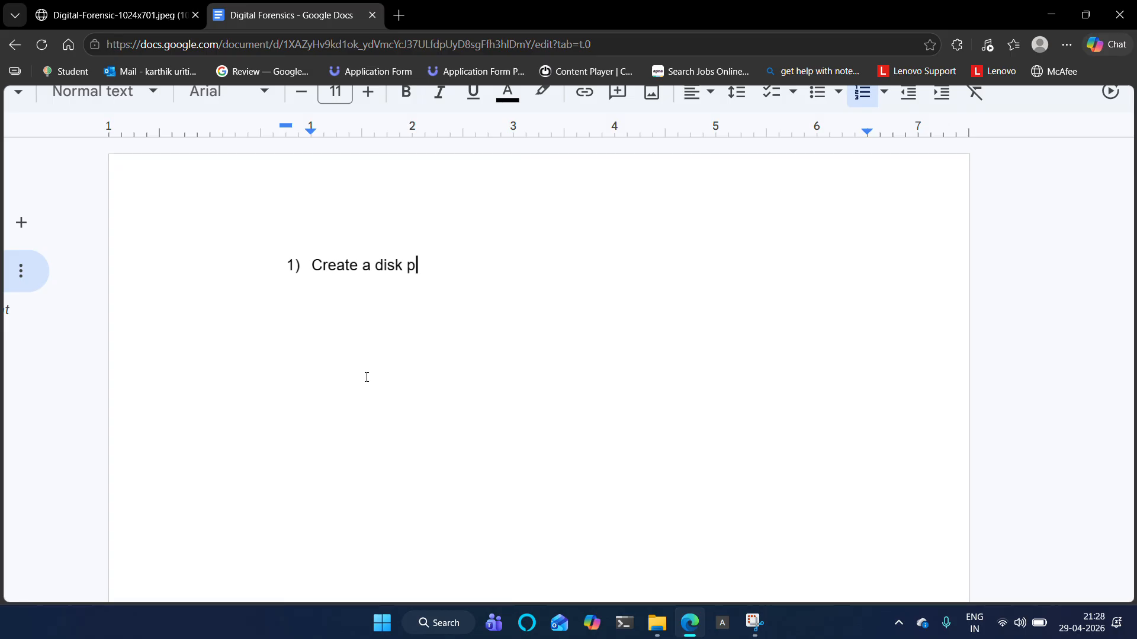
text(artition)
key(ctrl+shift+Left)
key(ctrl+shift+Left)
key(ctrl+shift+Left)
key(ctrl+shift+Left)
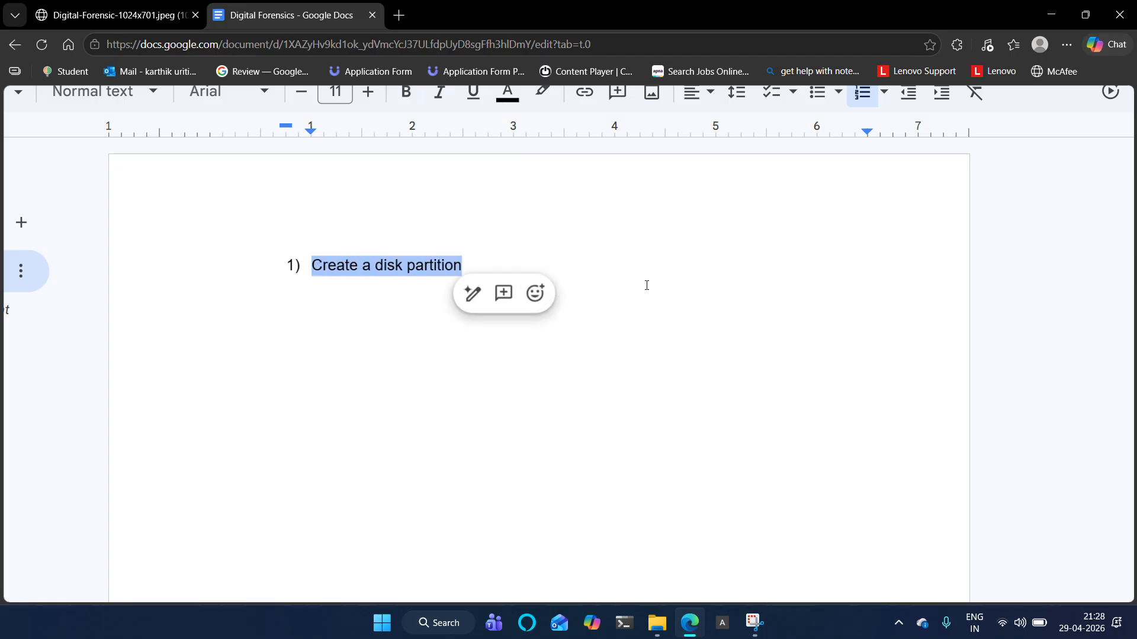
click(683, 288)
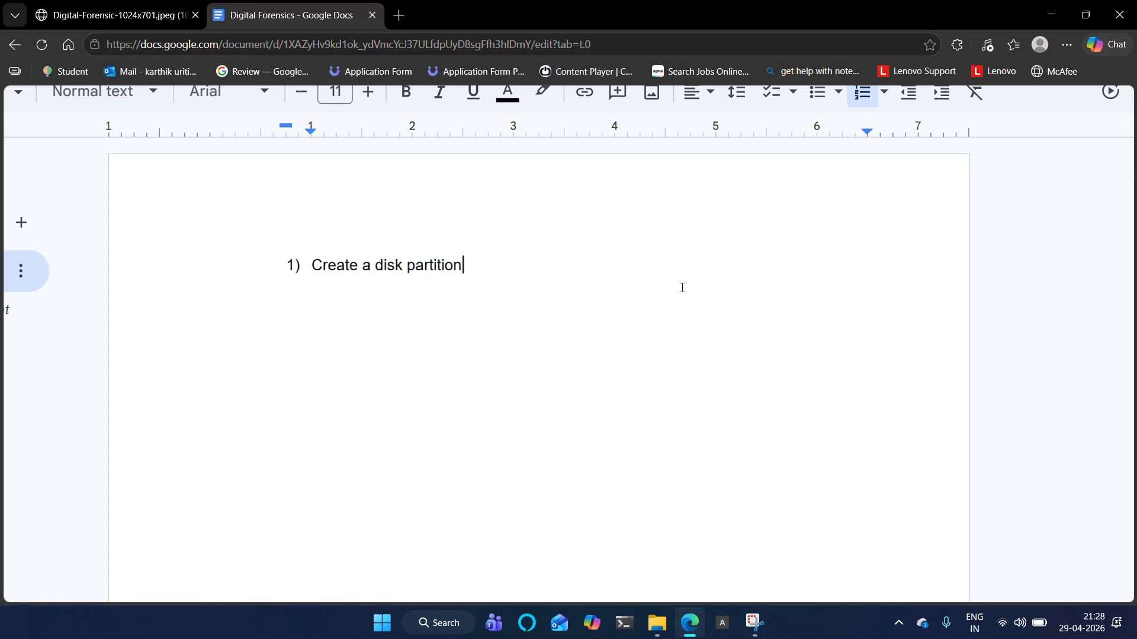
- Switch to File Explorer to check the drives under This PC, and minimize the open windows to reach the desktop
click(151, 12)
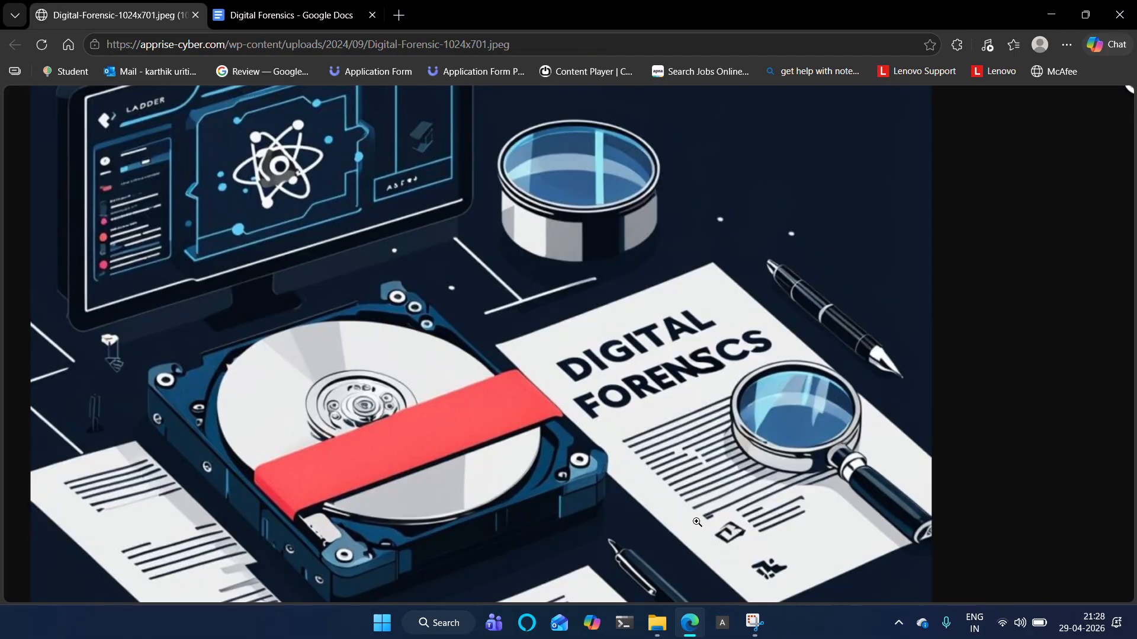
click(654, 631)
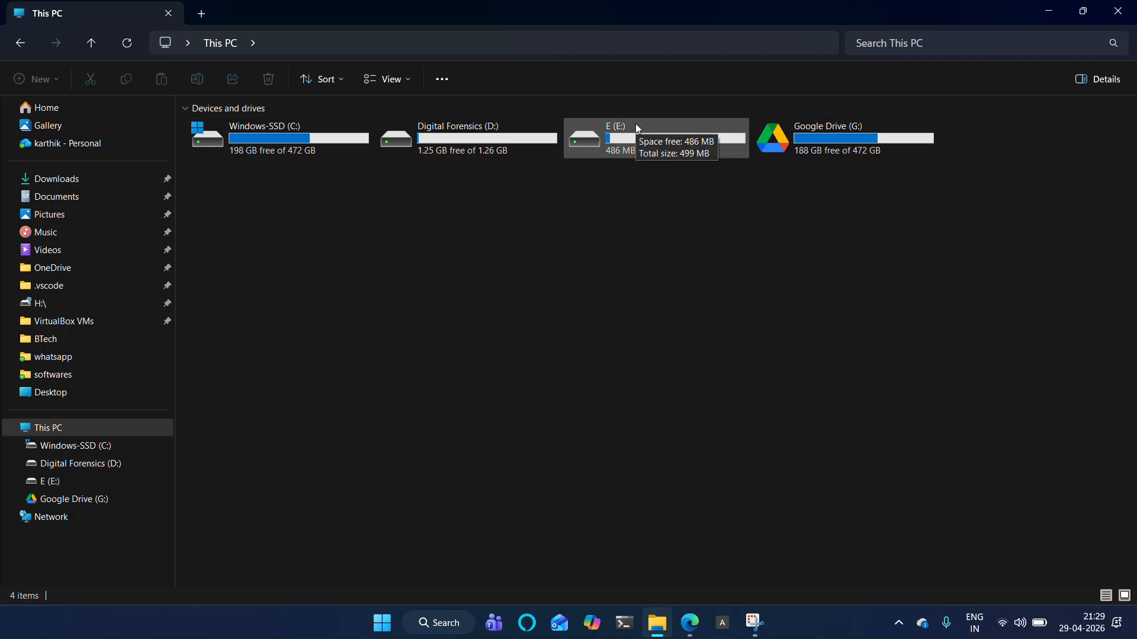
click(1050, 11)
click(1049, 11)
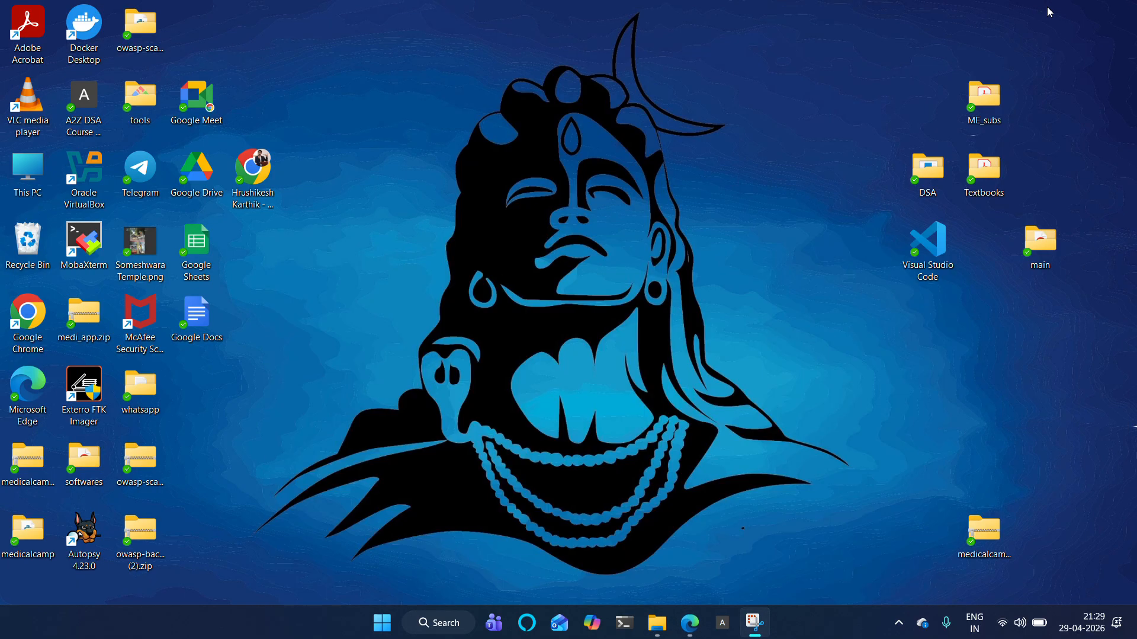
- Search Windows for "computer", open Computer Management and show its Disk Management view
click(442, 623)
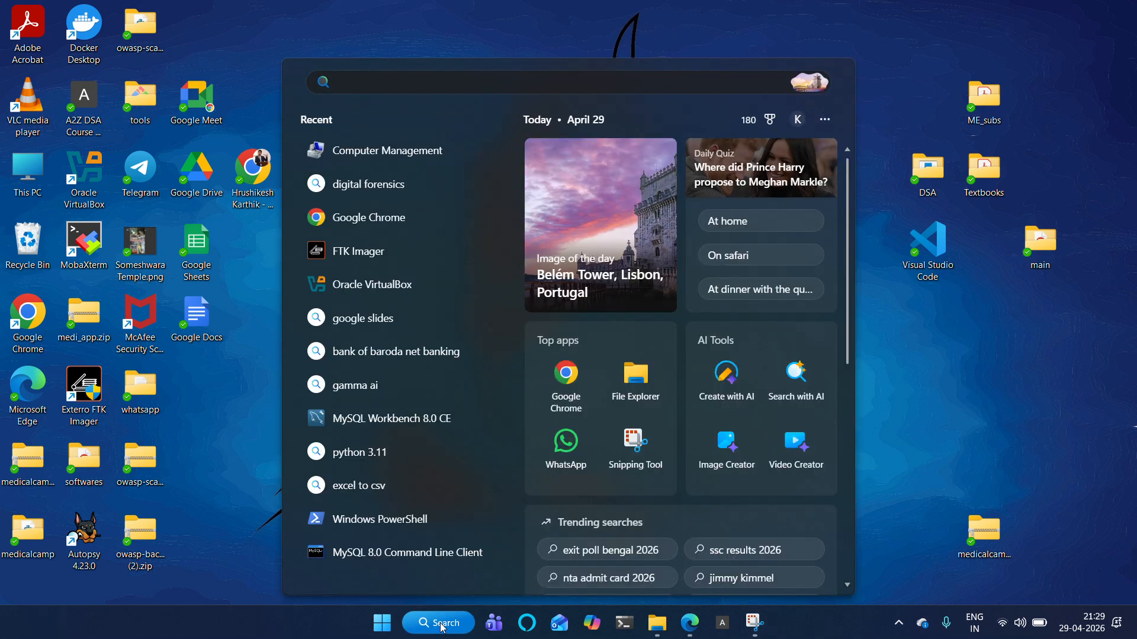
text(computer)
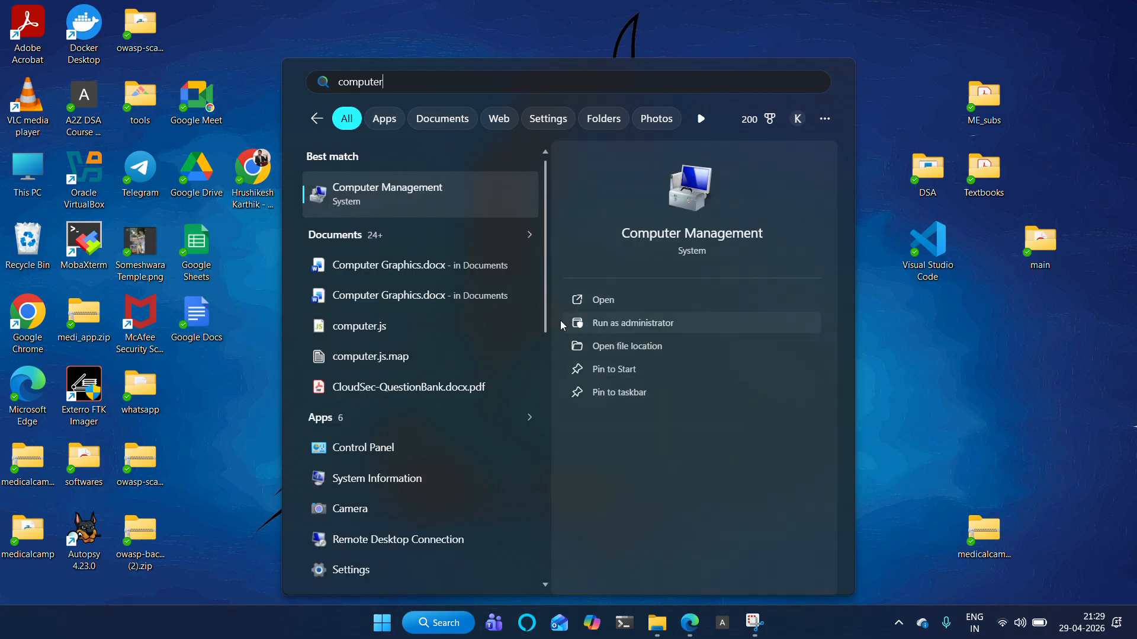
click(415, 197)
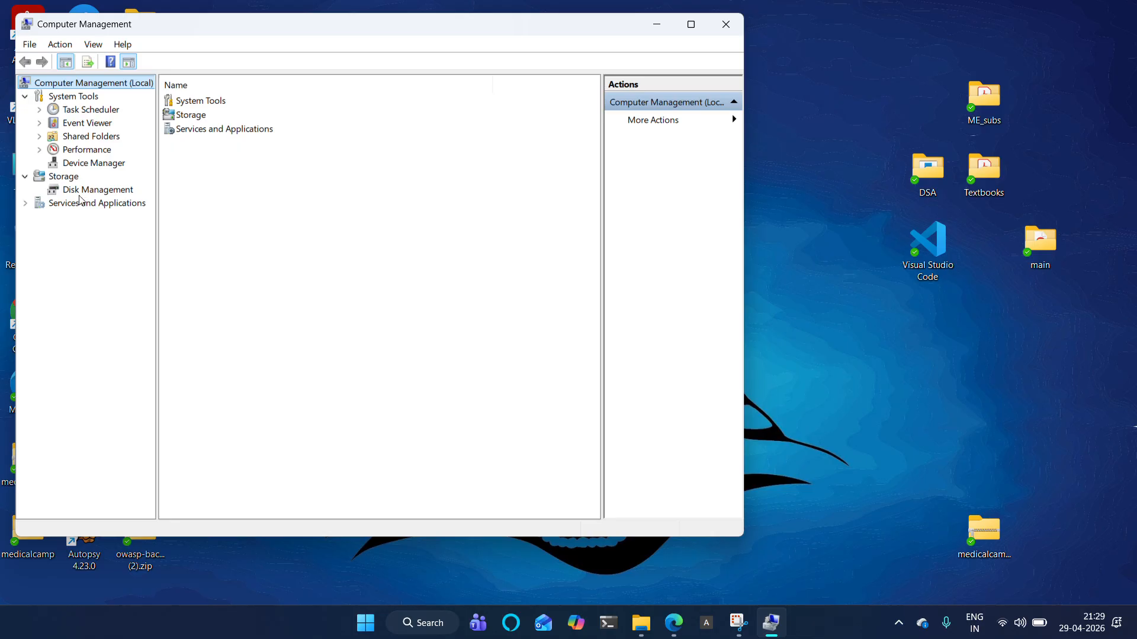
click(87, 191)
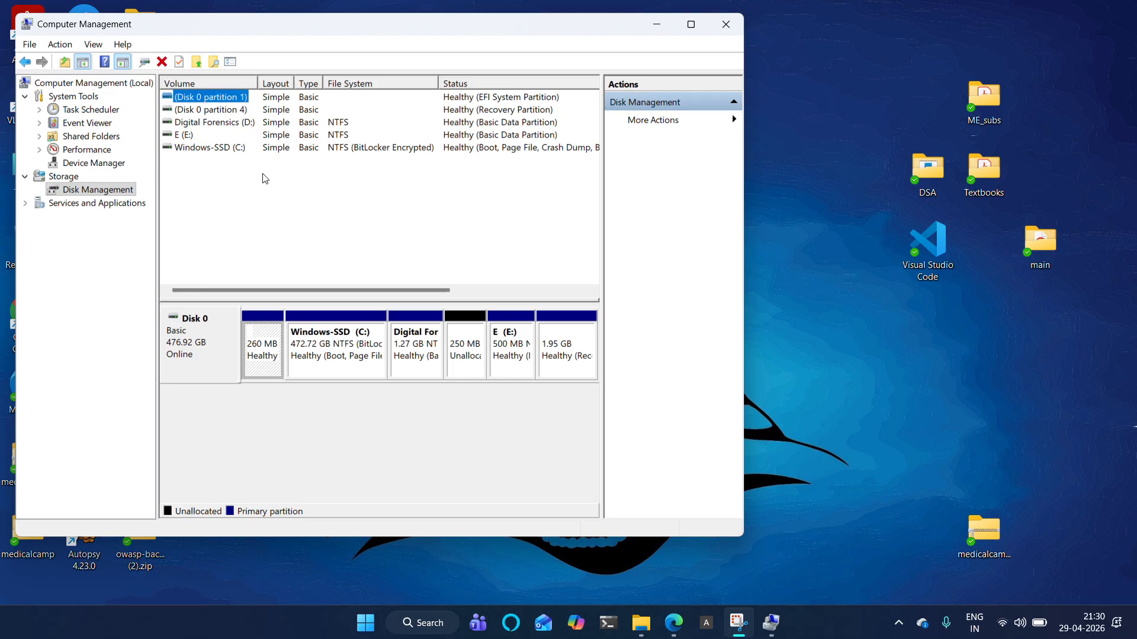
- Examine the volume list's file systems, status, capacity and free space, comparing Windows-SSD (C:) with Digital Forensics (D:)
click(295, 212)
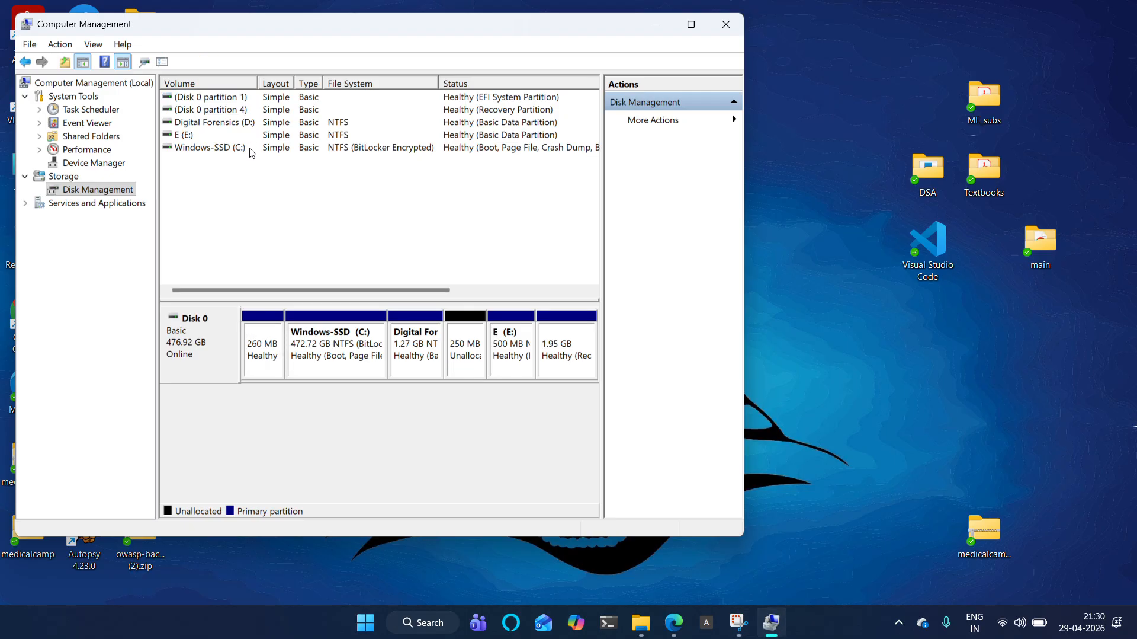
click(231, 152)
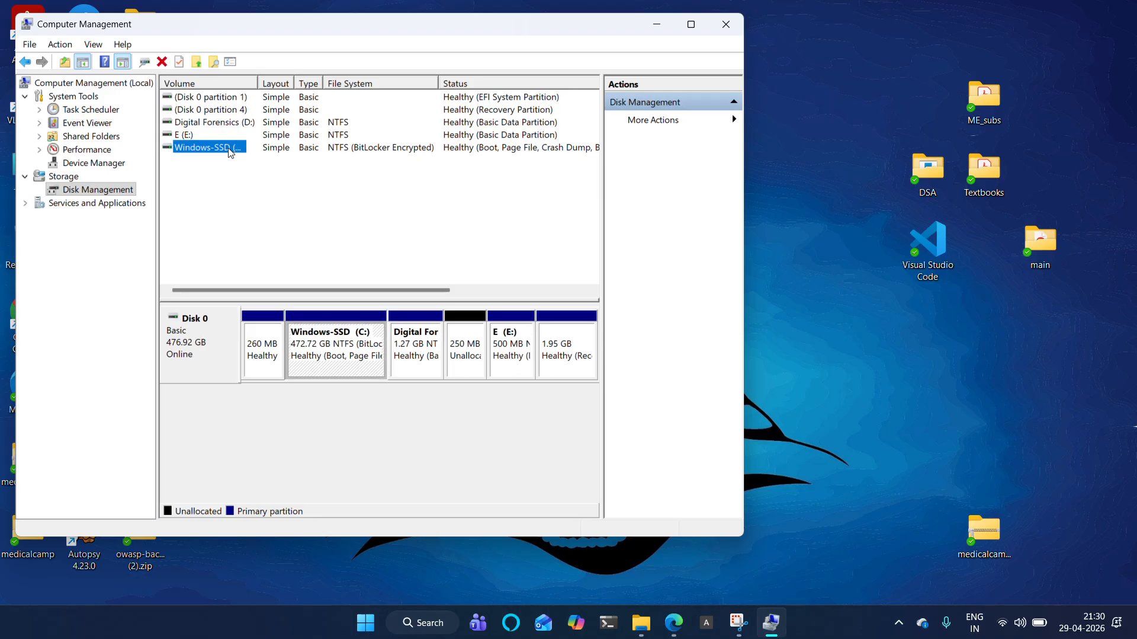
click(213, 133)
drag(352, 288, 509, 293)
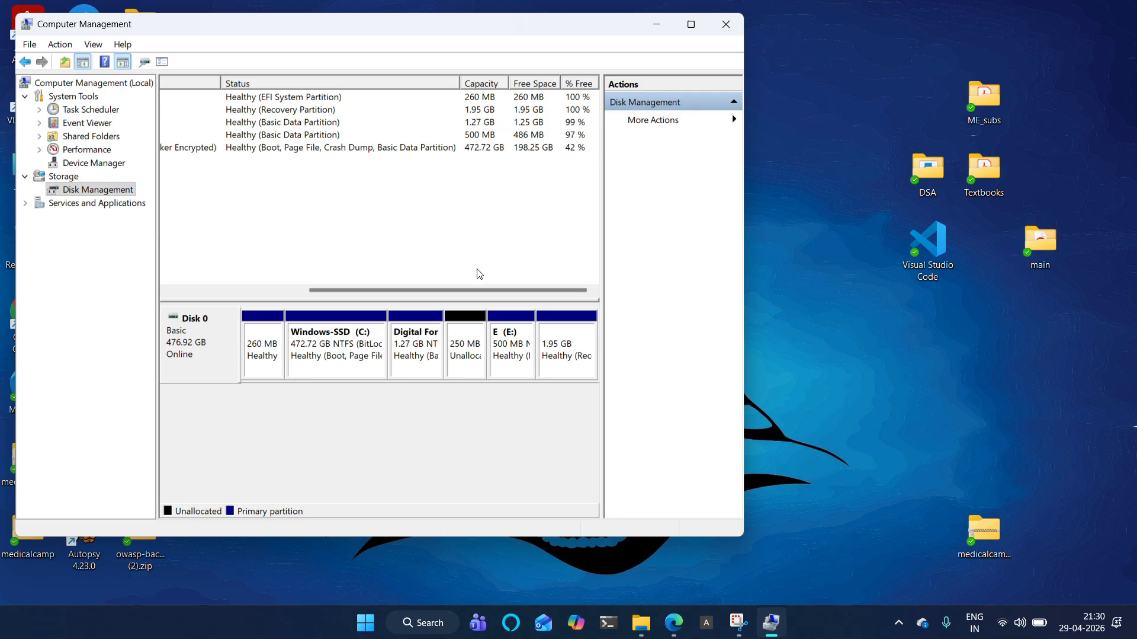
drag(472, 297, 334, 297)
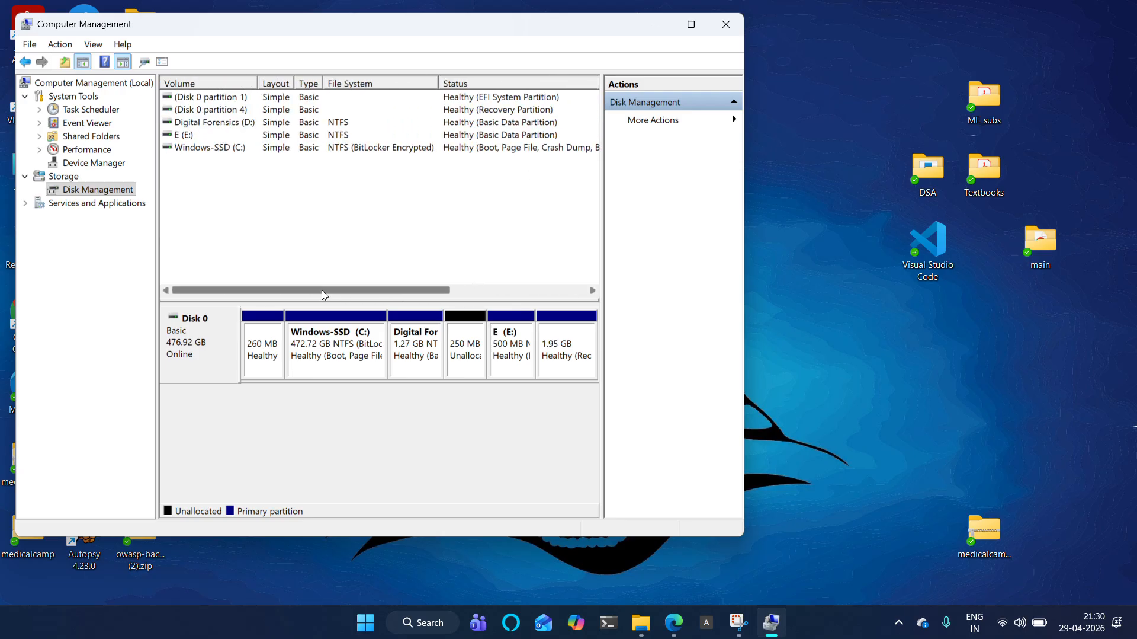
click(237, 123)
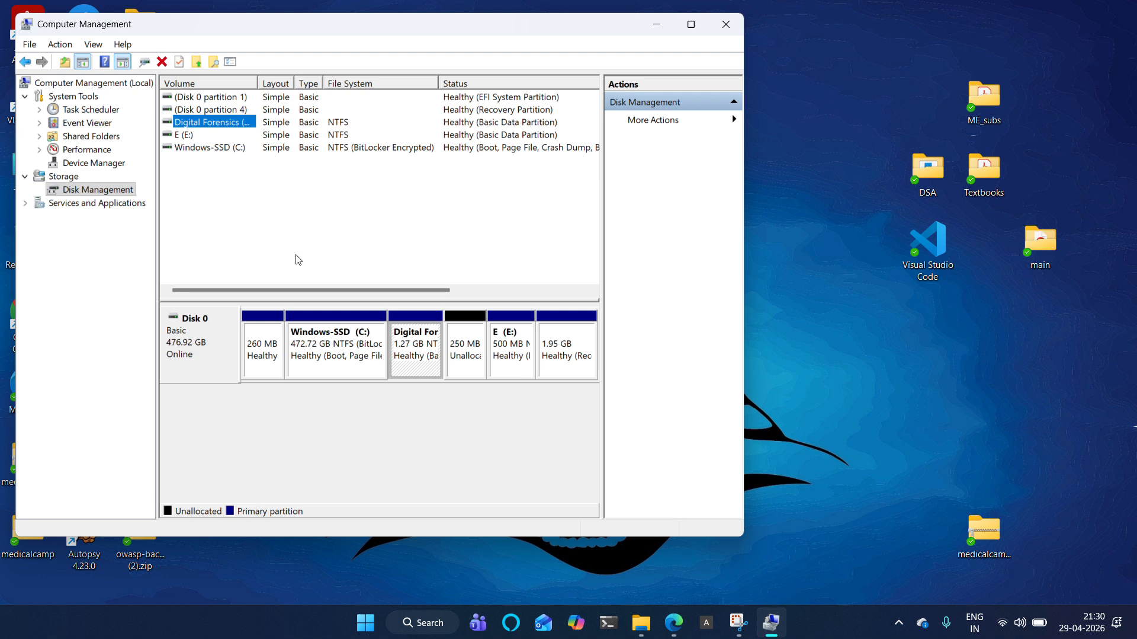
click(225, 150)
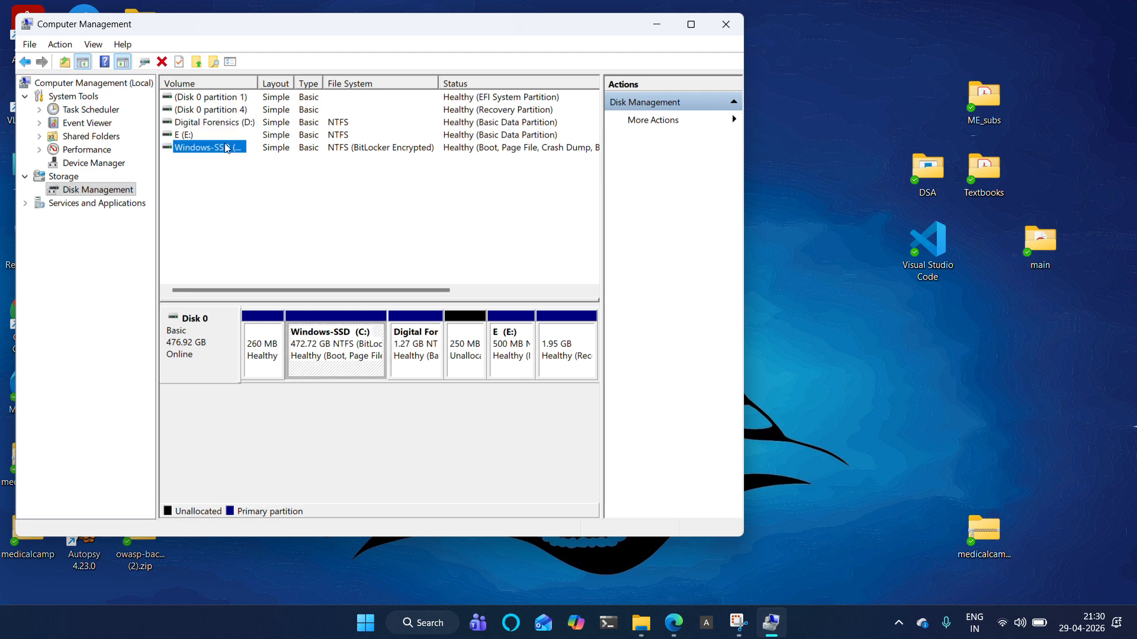
click(231, 123)
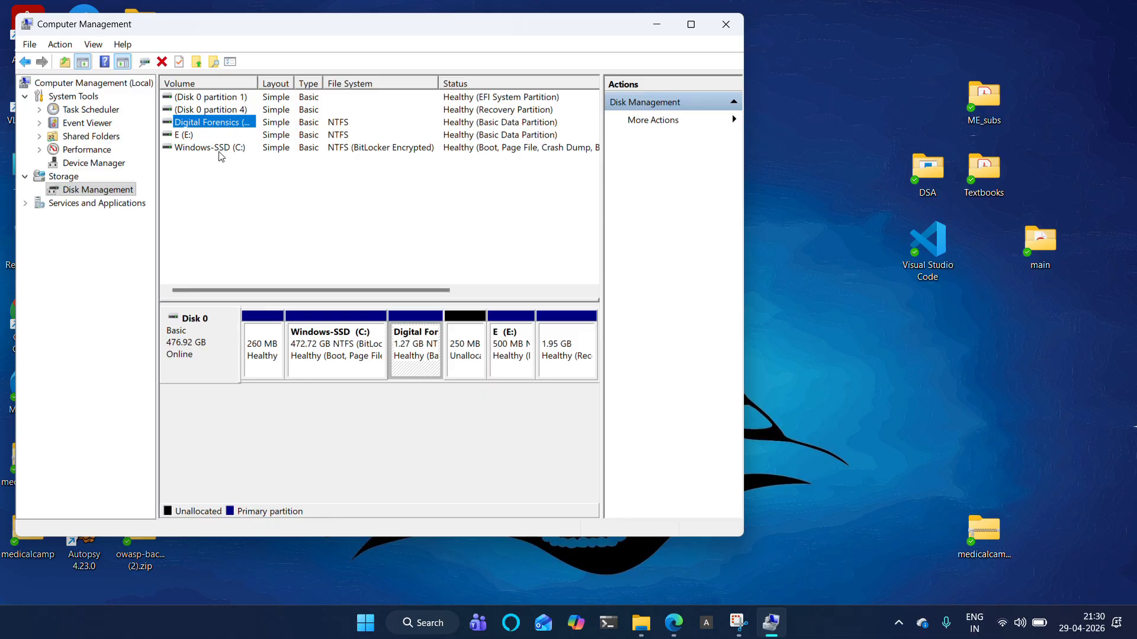
click(219, 149)
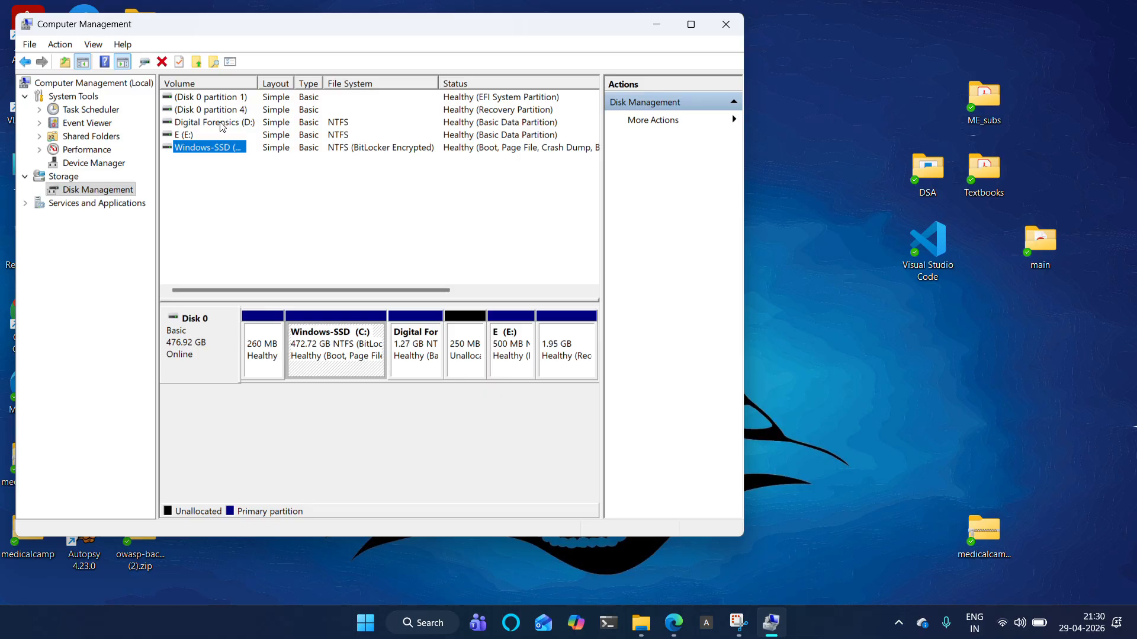
- Shrink the Digital Forensics (D:) volume by 250 MB
click(222, 125)
right_click(222, 125)
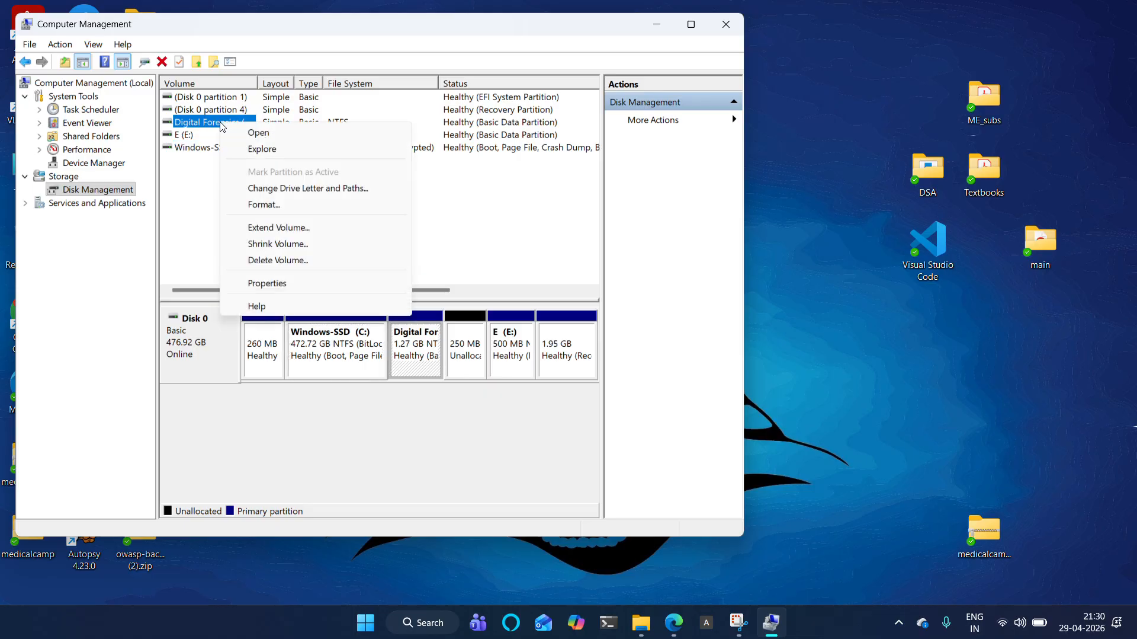
click(320, 245)
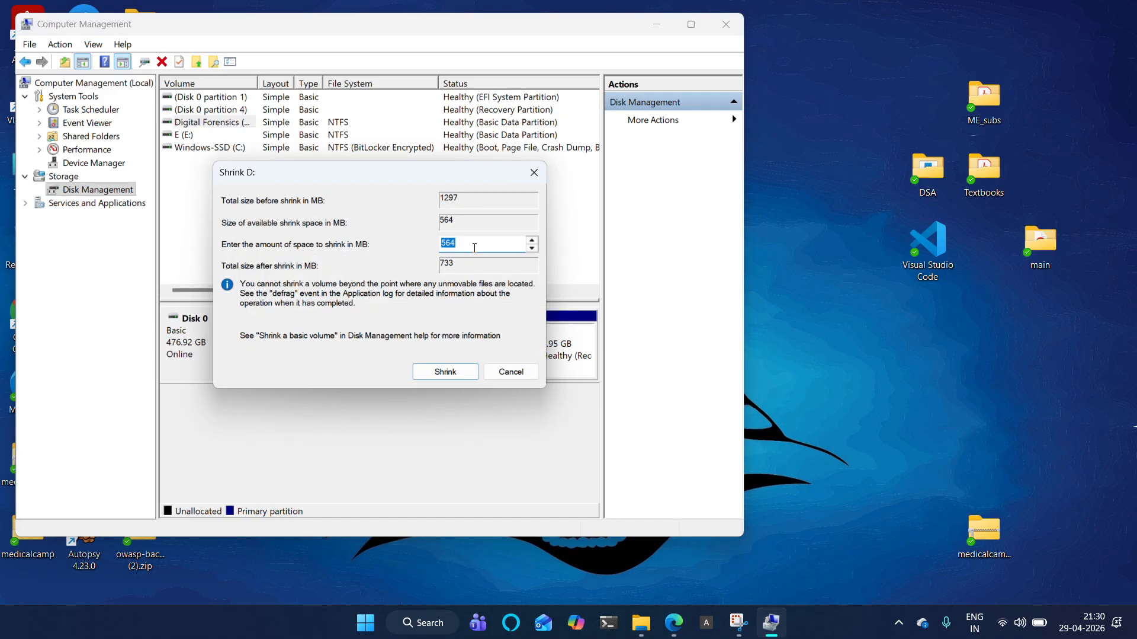
text(250)
click(454, 371)
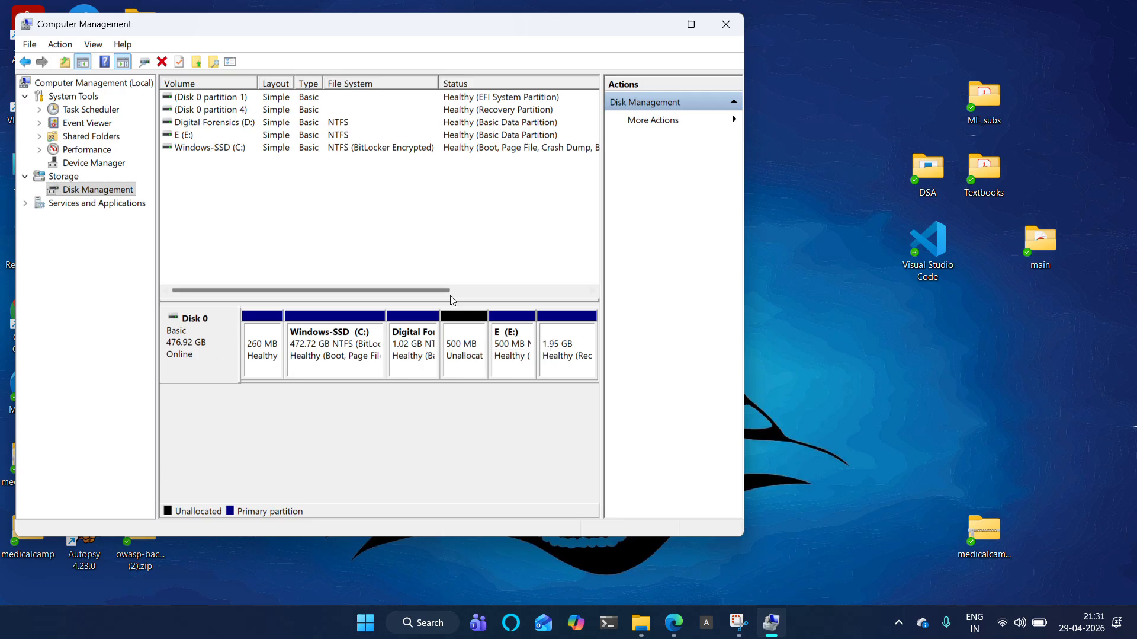
drag(446, 290, 355, 298)
click(496, 26)
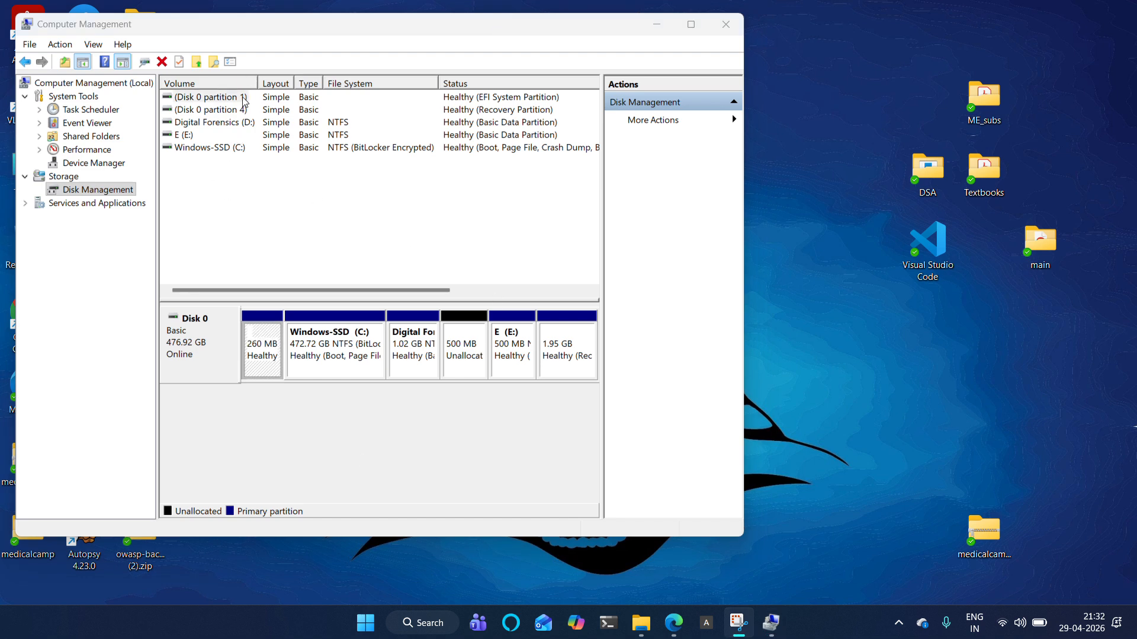
drag(379, 294, 474, 290)
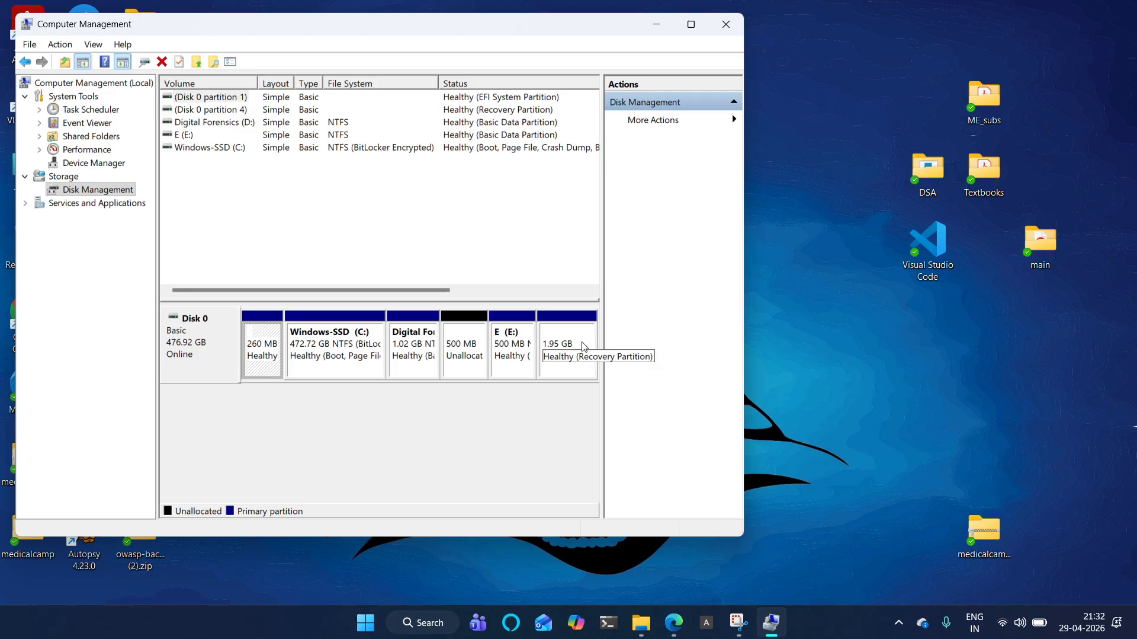
drag(436, 294, 264, 176)
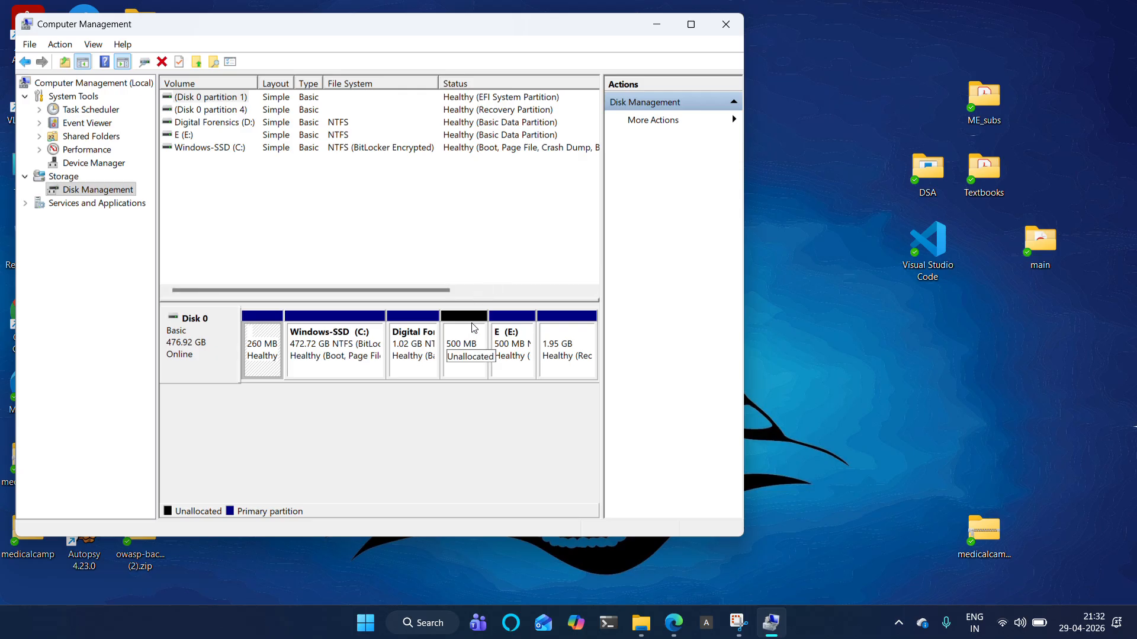
- Start a new simple volume on the 500 MB unallocated space with a size of 499 MB and assign drive letter Z
click(473, 347)
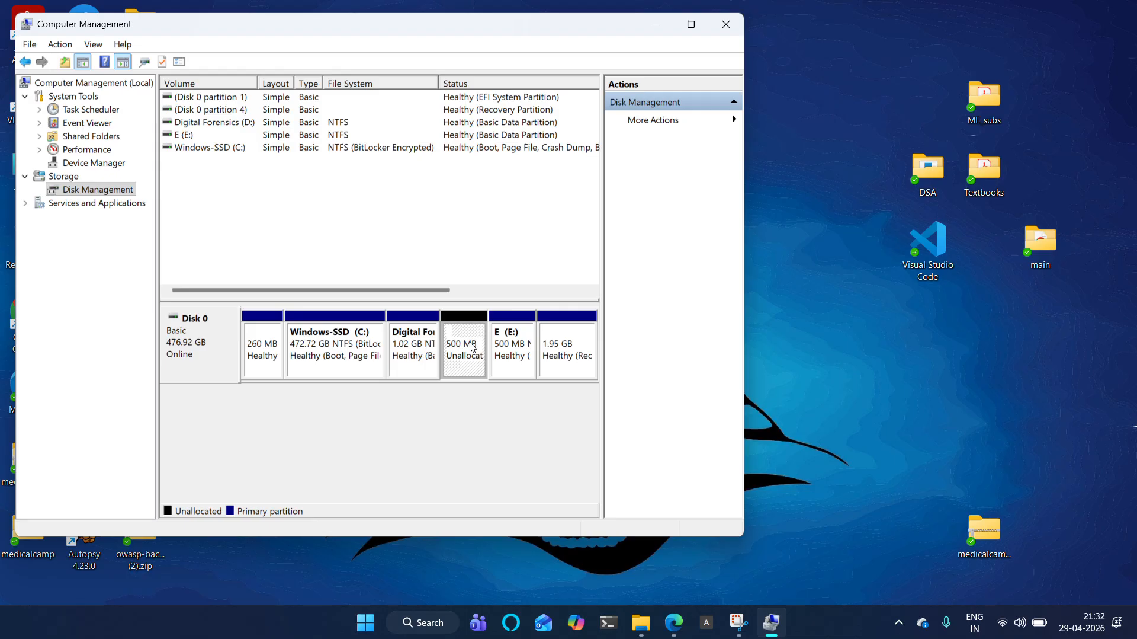
right_click(473, 348)
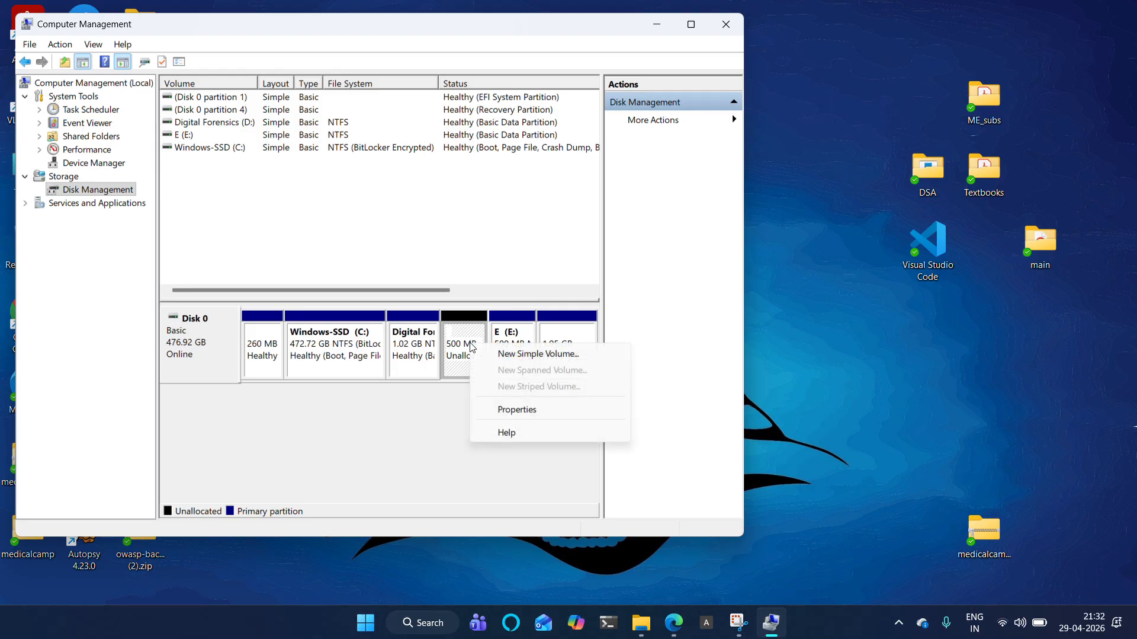
click(508, 354)
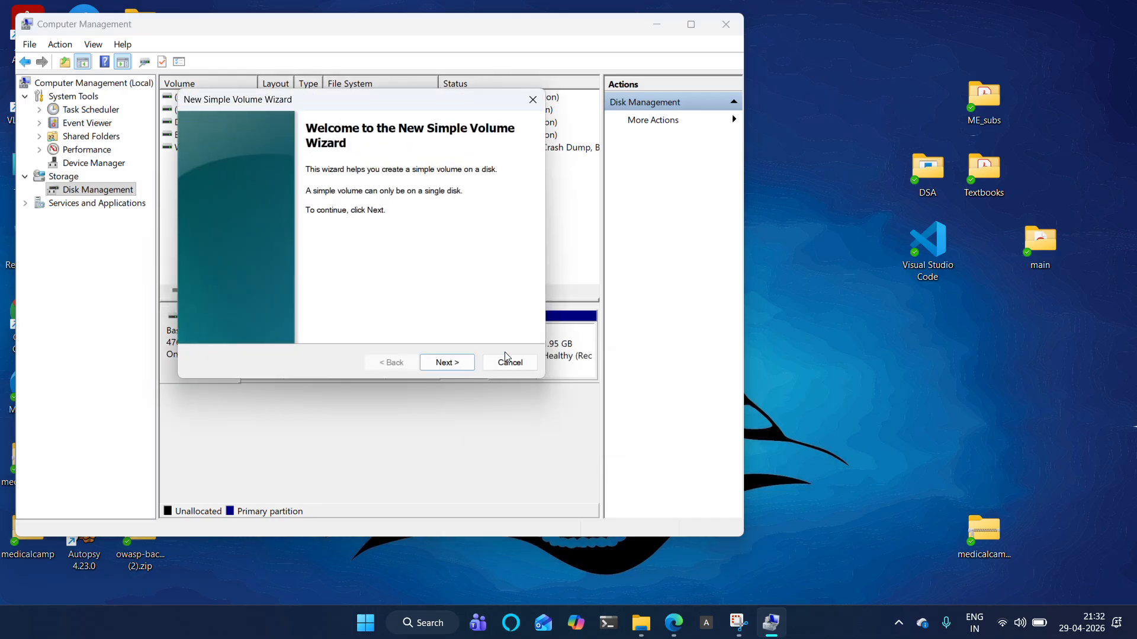
click(449, 362)
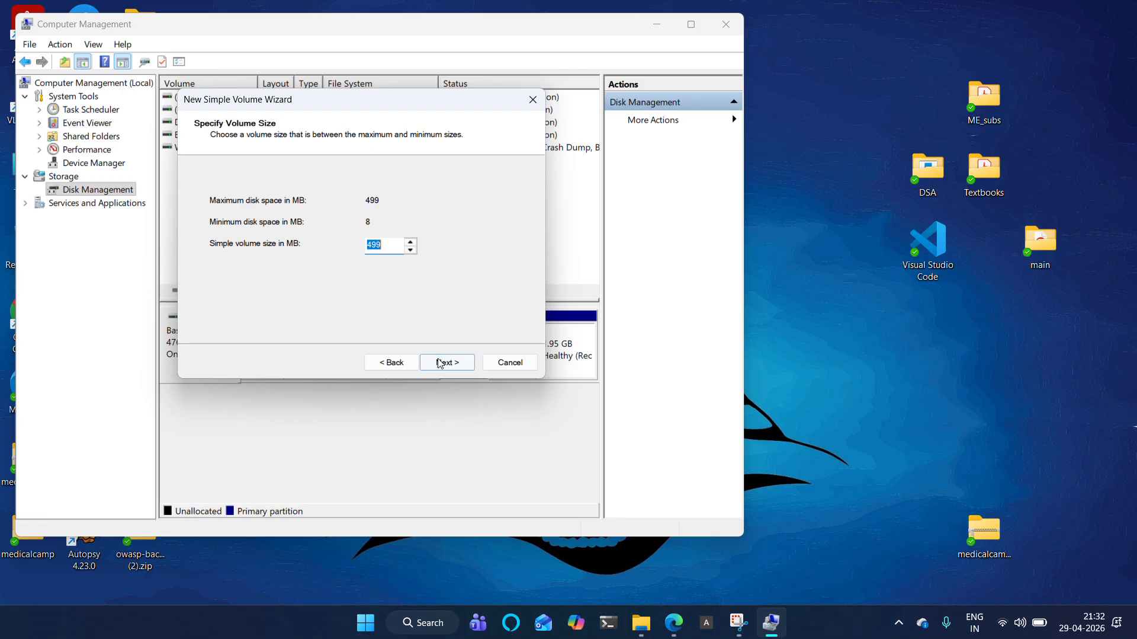
click(443, 364)
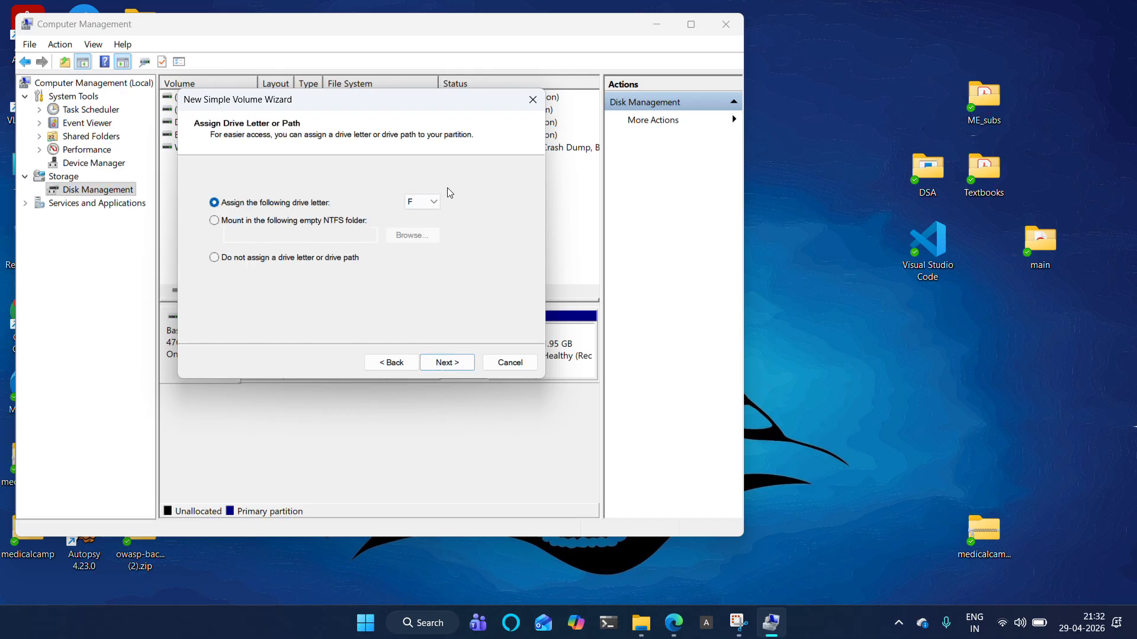
click(439, 209)
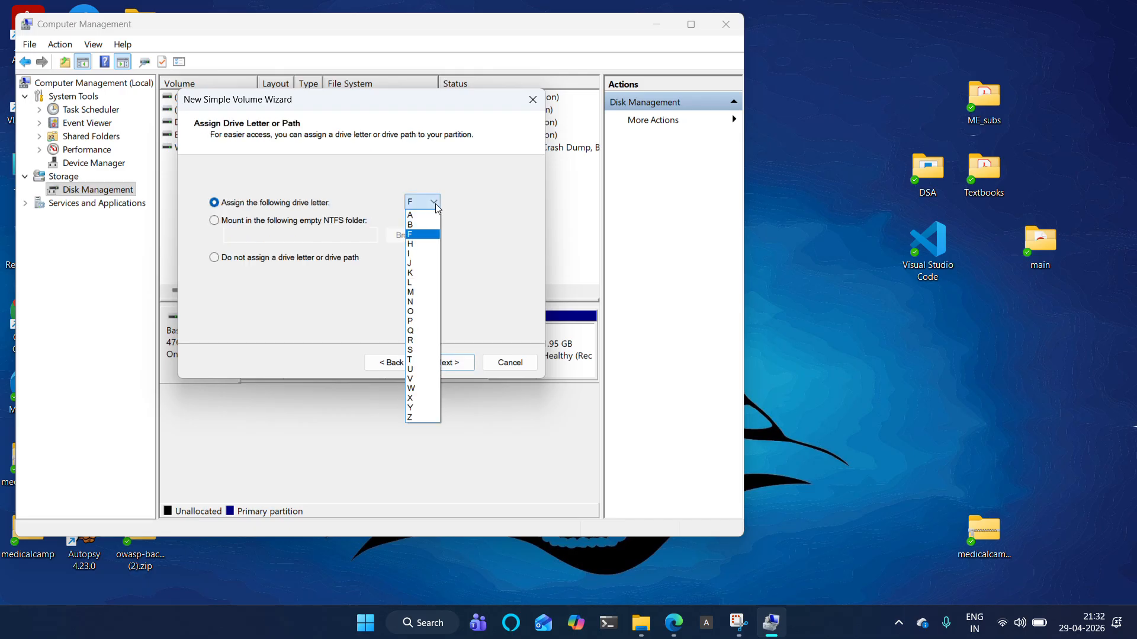
click(437, 421)
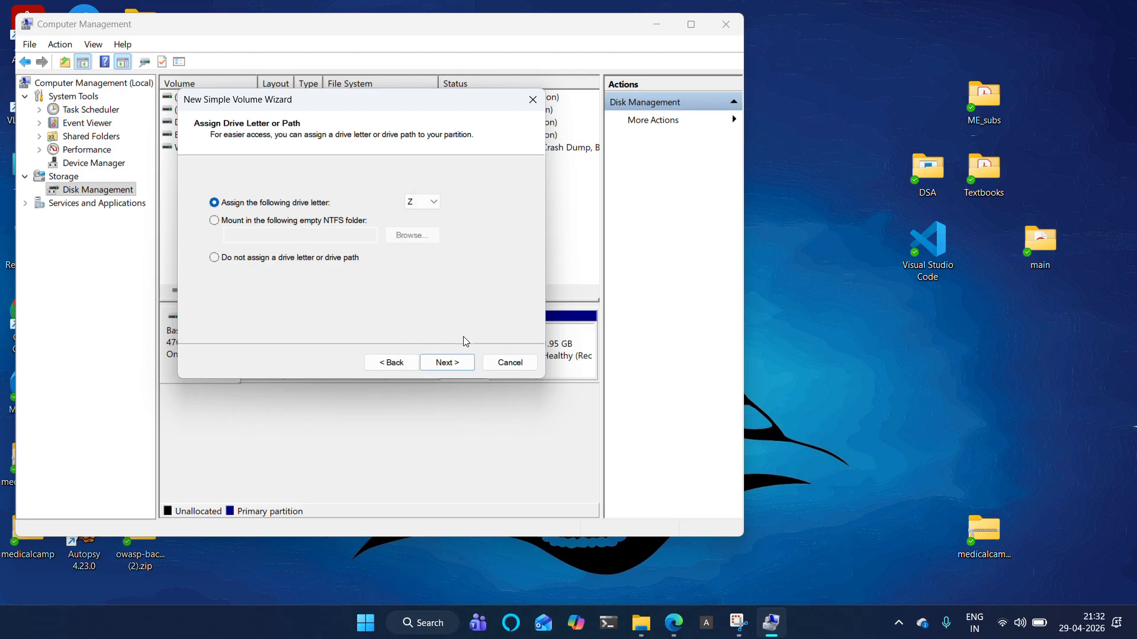
- Create the volume with a quick NTFS format and the label New Volume, and decline the prompt to format drive F:
click(454, 362)
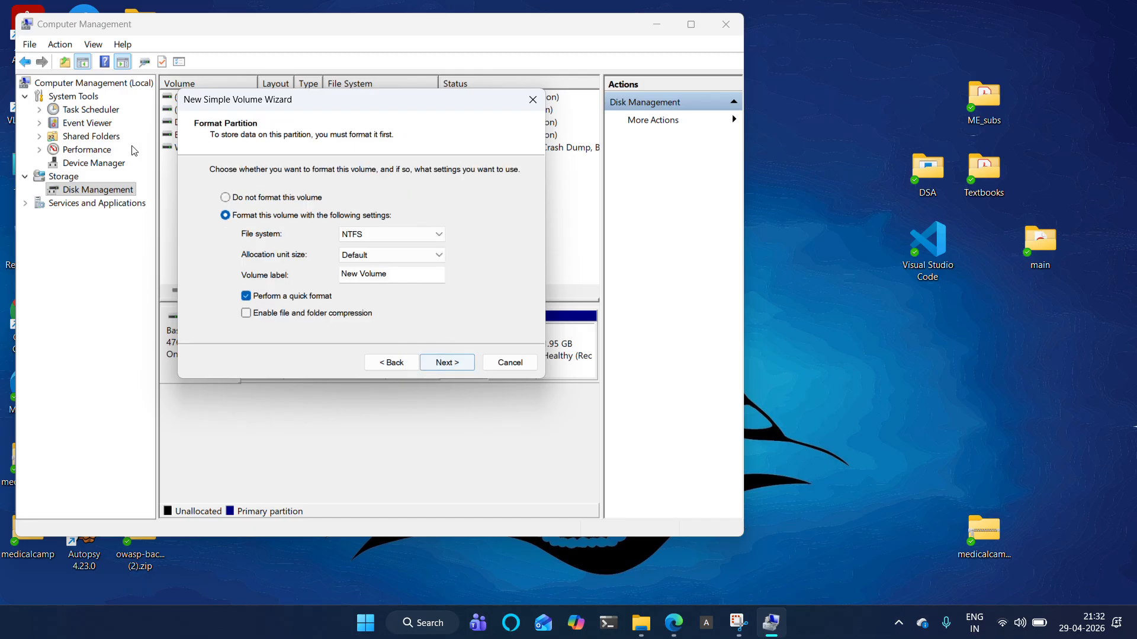
click(454, 363)
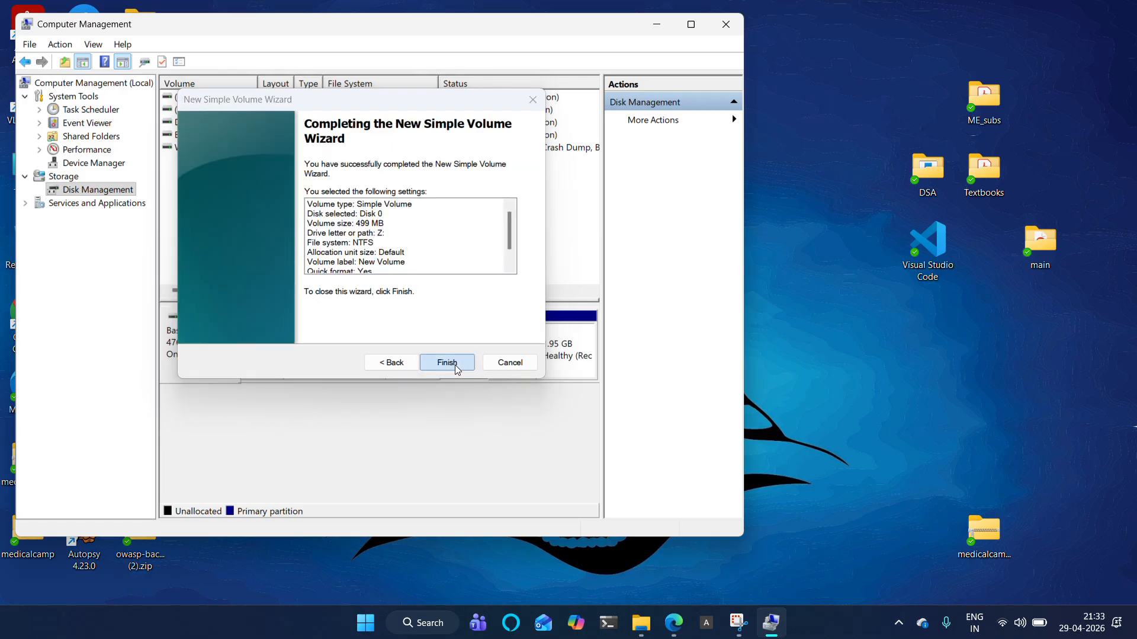
click(449, 362)
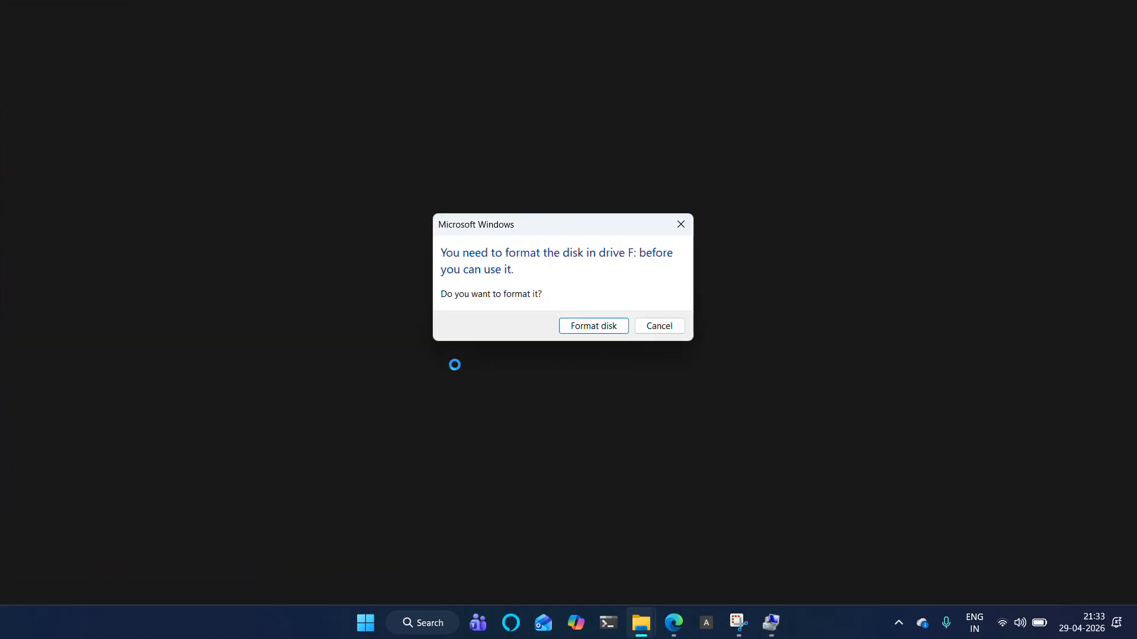
click(665, 330)
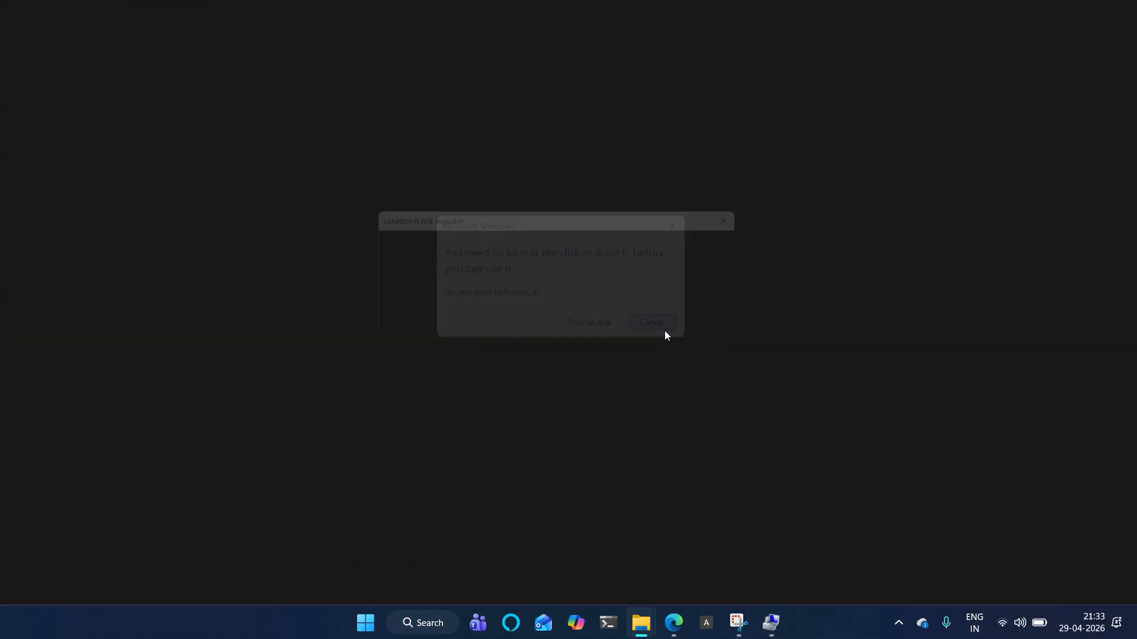
click(732, 337)
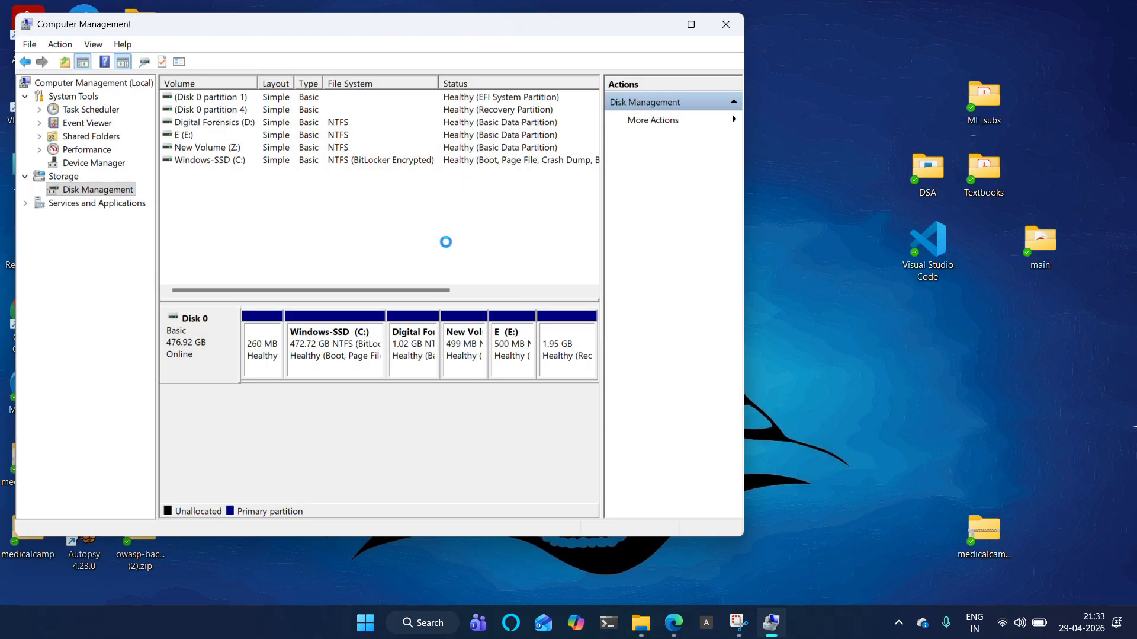
- Check New Volume (Z:) in the Disk Management volume list and among the drives in File Explorer
click(221, 148)
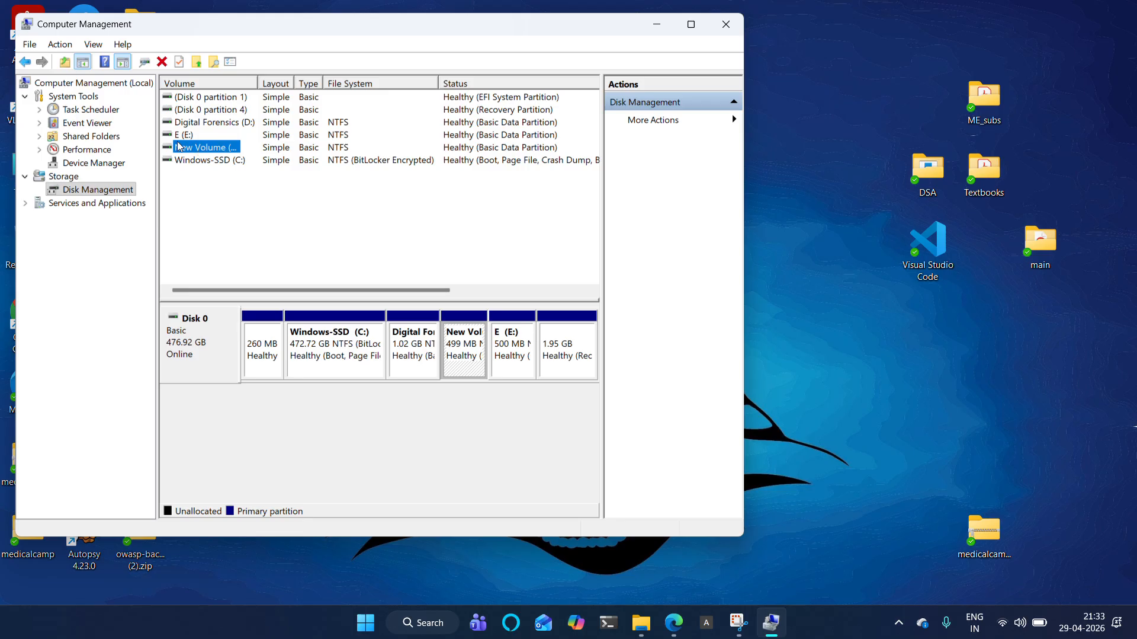
click(642, 622)
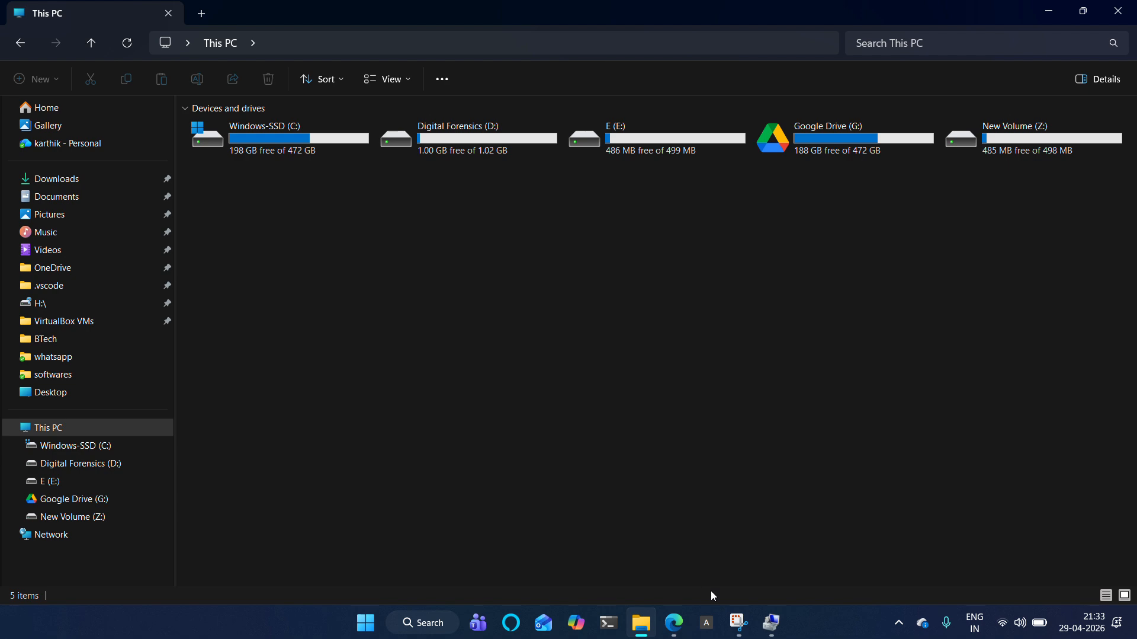
- Switch to the Digital Forensics document in Google Docs and start a second numbered item below "Create a disk partition"
click(675, 622)
click(290, 15)
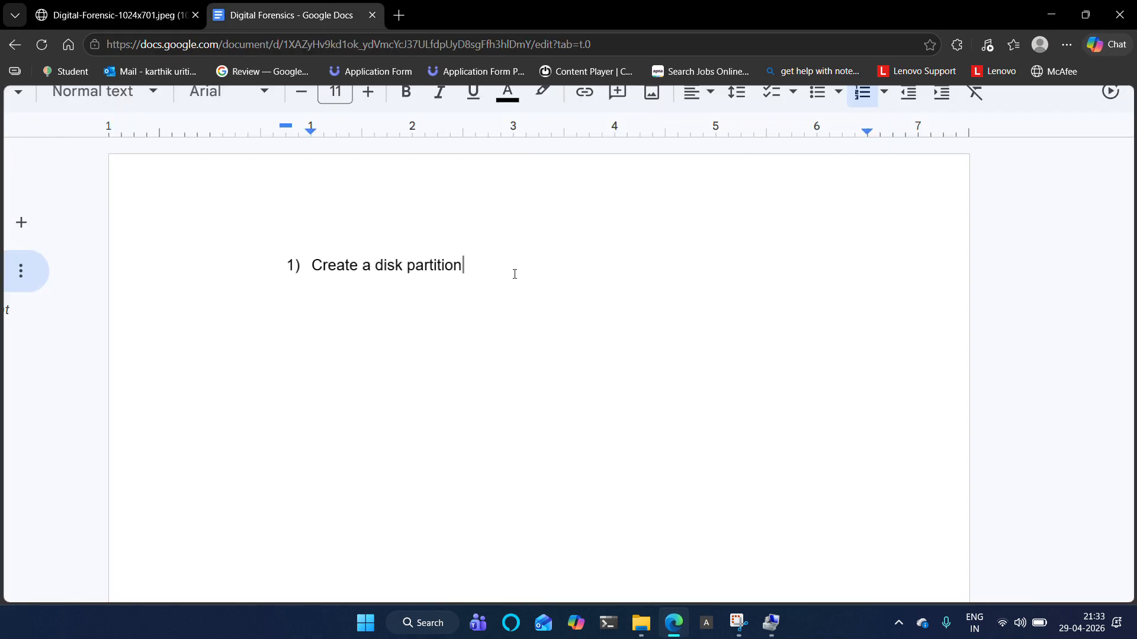
key(Return)
- Switch to File Explorer and open New Volume (Z:) from This PC
mouse_move(642, 622)
click(651, 563)
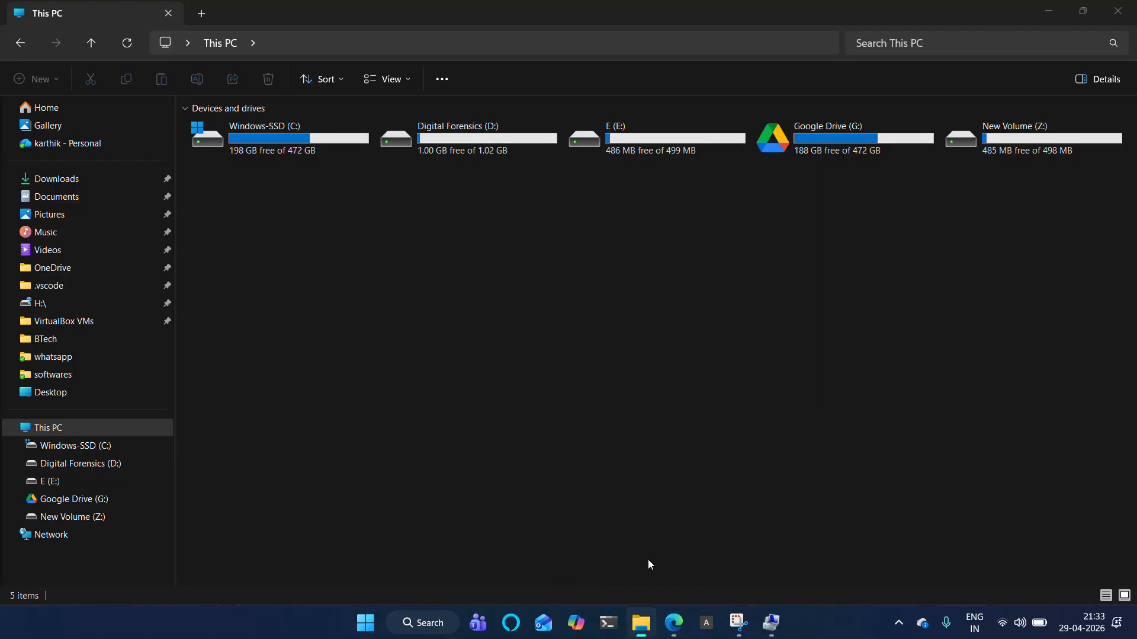
double_click(987, 151)
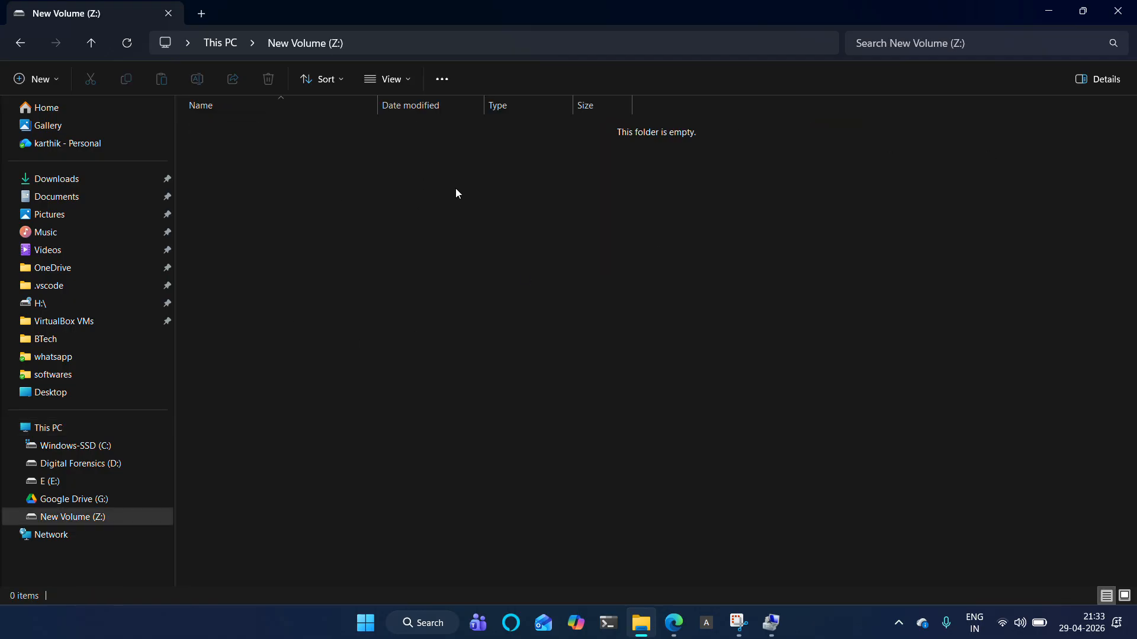
- Switch back to the Google Docs document and enter "Creating a file" as item 2 of the numbered list
click(675, 622)
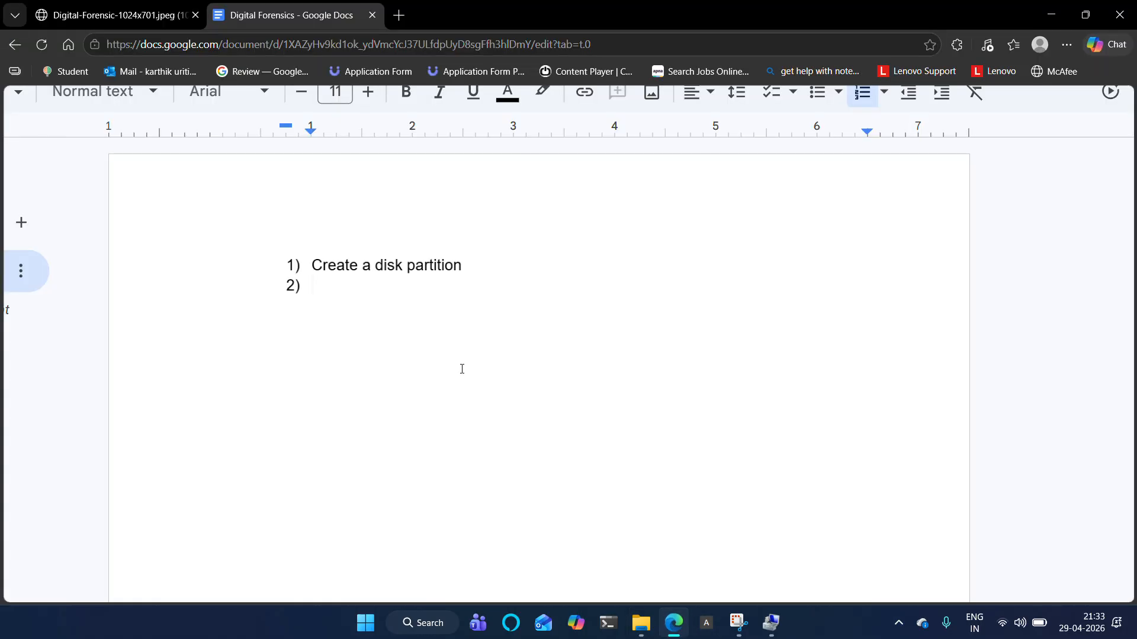
text(Creating a file)
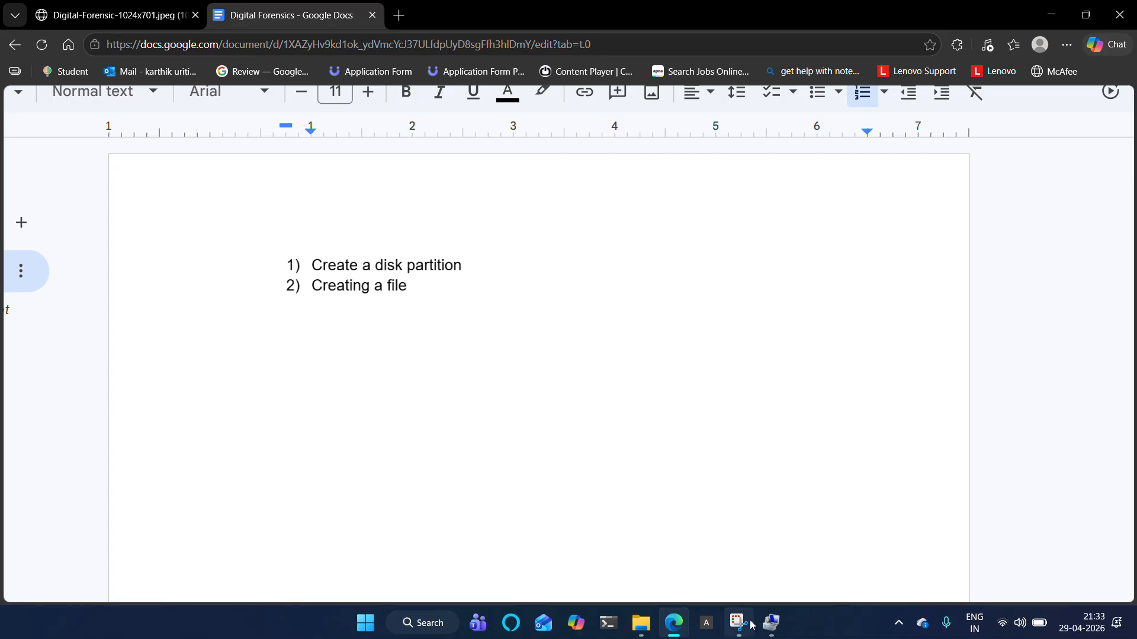
- Switch to File Explorer and create a text document named a.txt in New Volume (Z:)
mouse_move(674, 632)
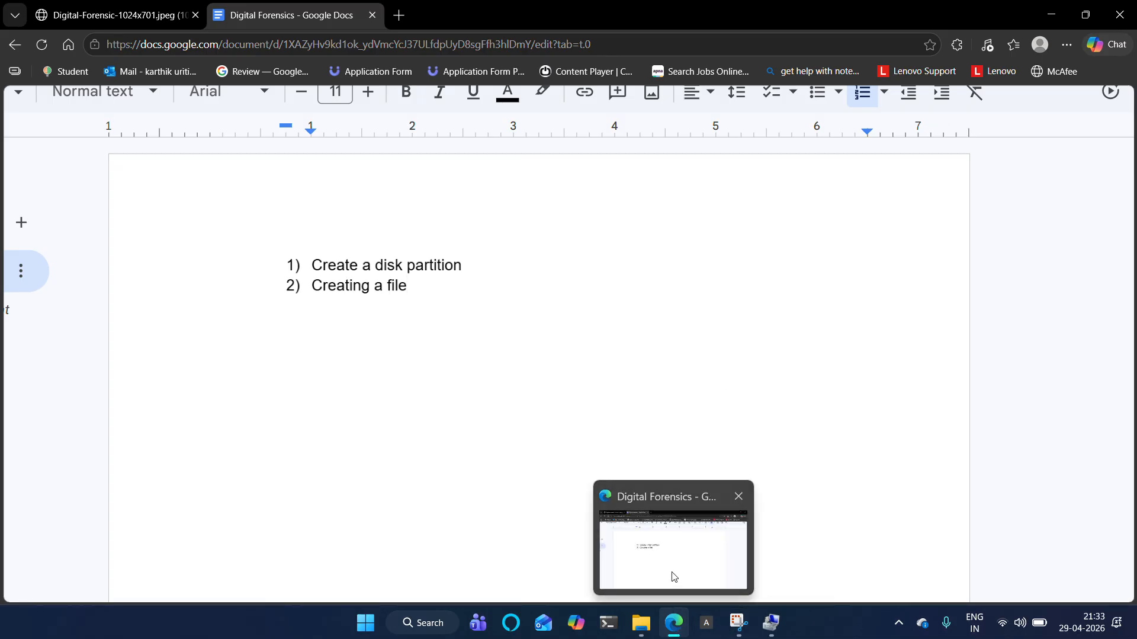
mouse_move(641, 622)
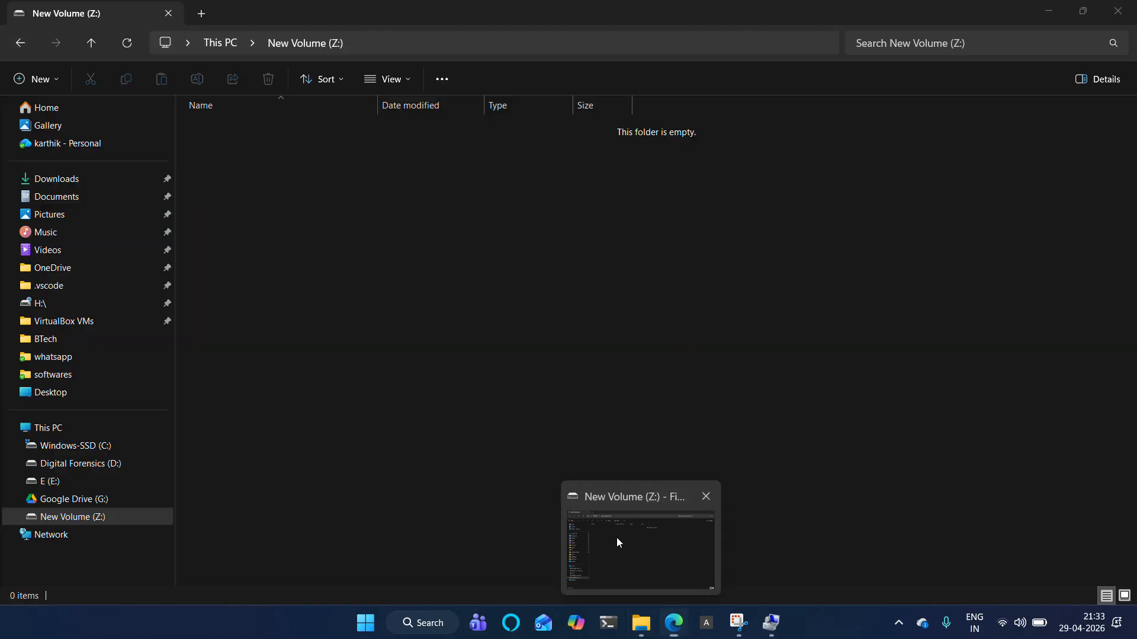
click(617, 537)
right_click(434, 202)
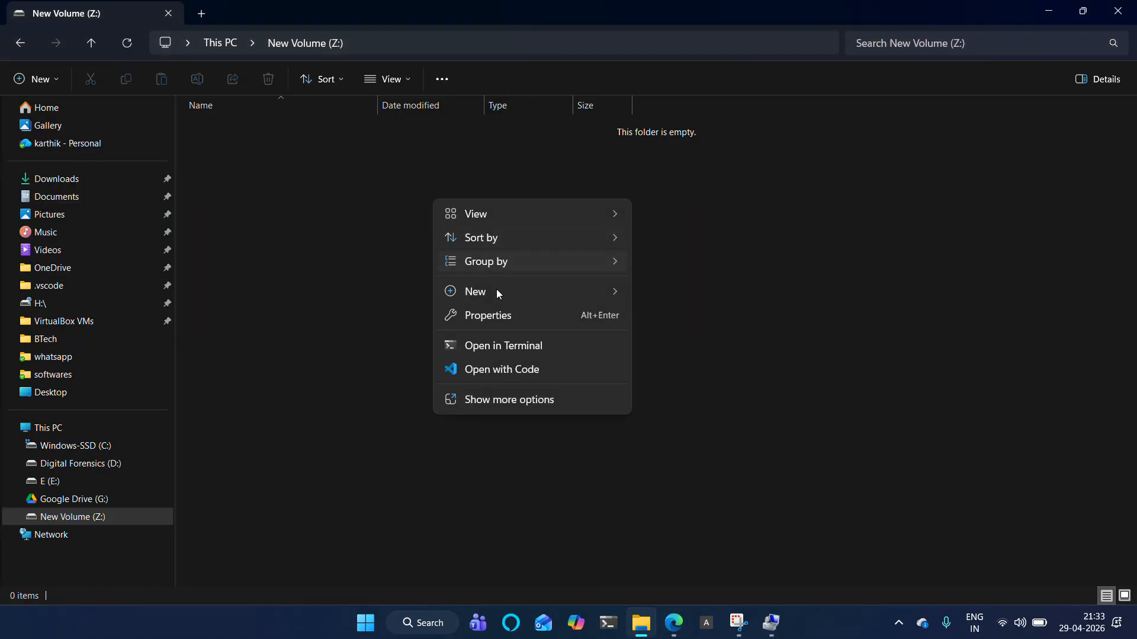
mouse_move(502, 302)
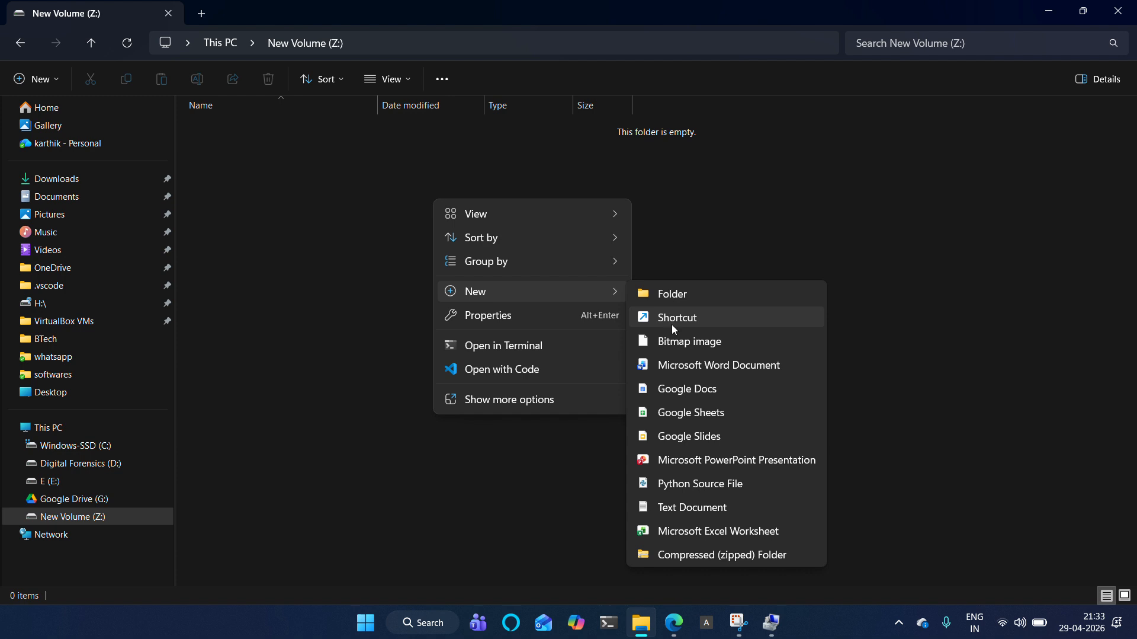
click(692, 506)
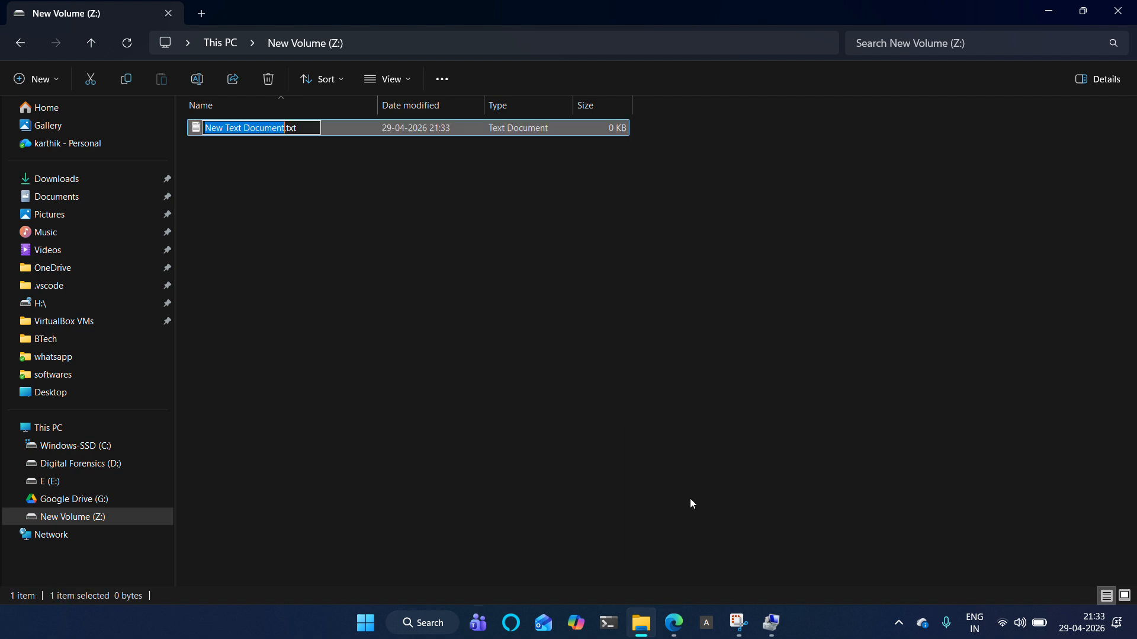
text(a)
key(Return)
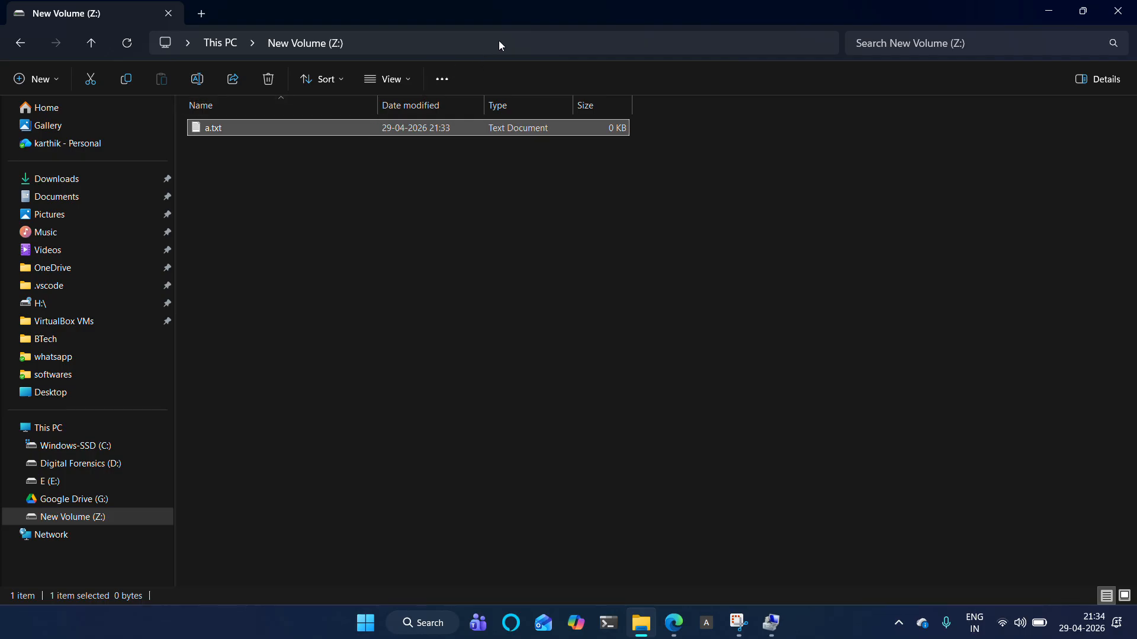
- Open a.txt in Notepad, enter "Hii, this is for test", save the file and close Notepad
key(Return)
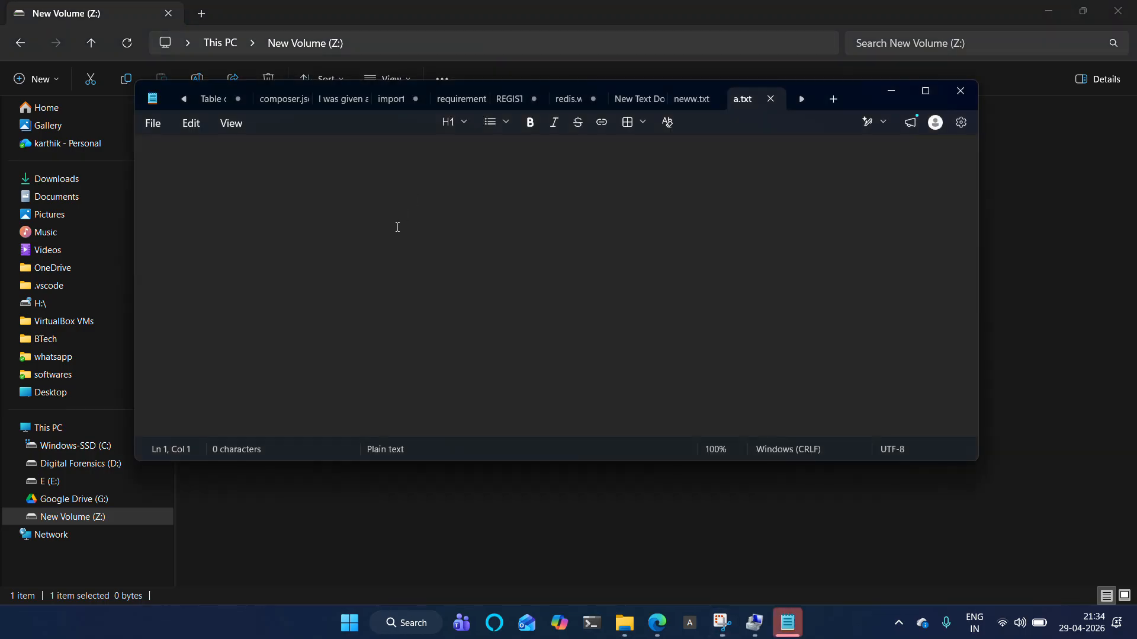
text(Hii, this)
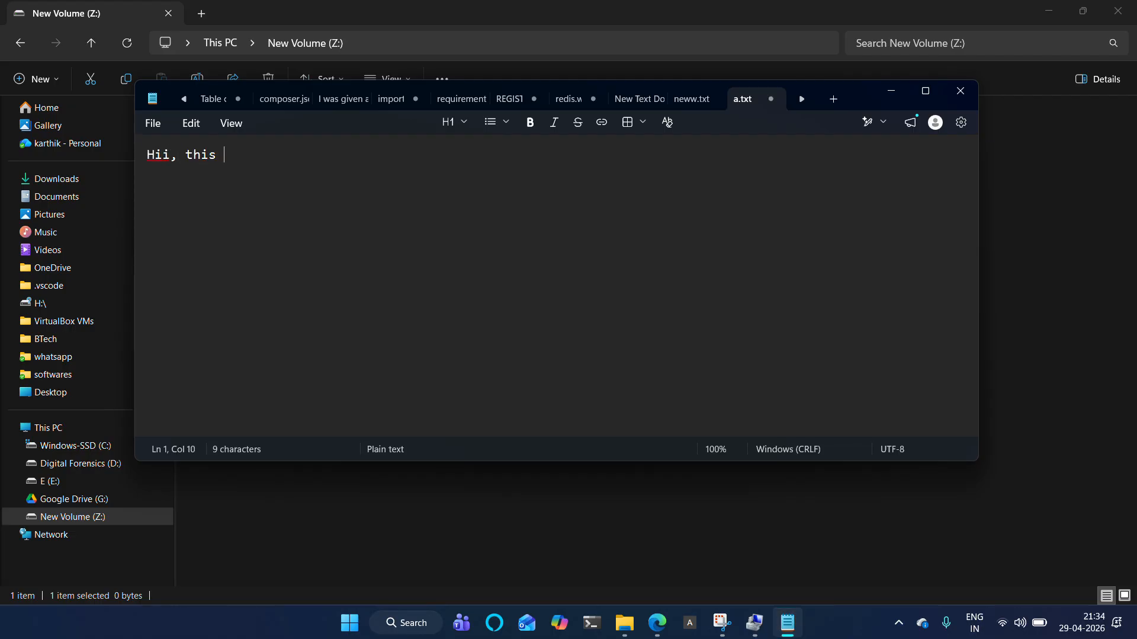
text( is for test)
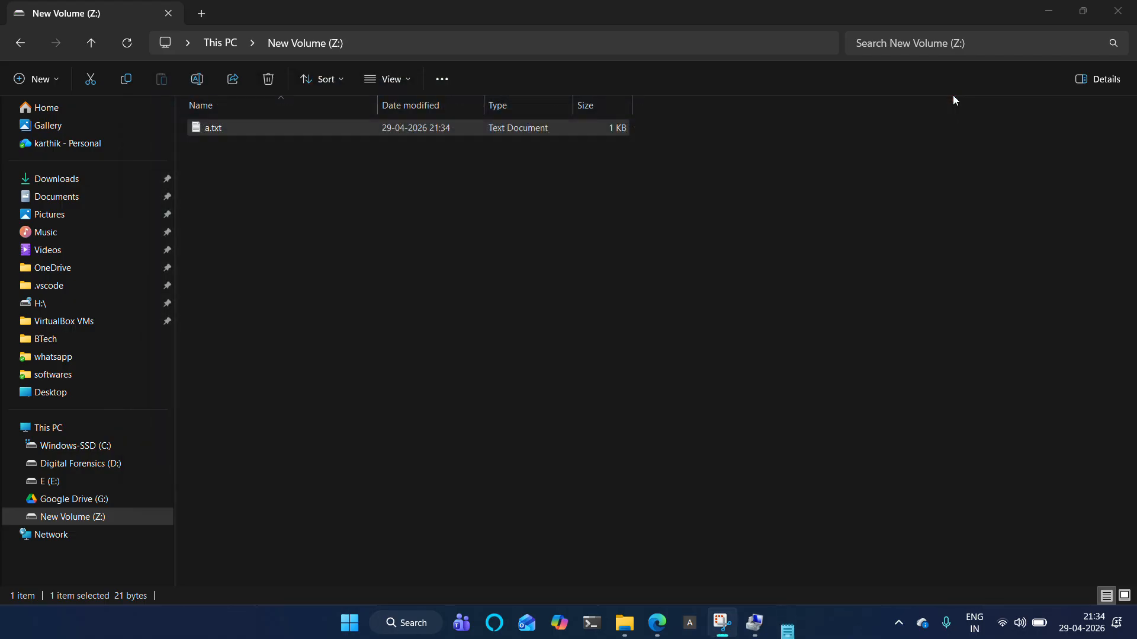
click(960, 92)
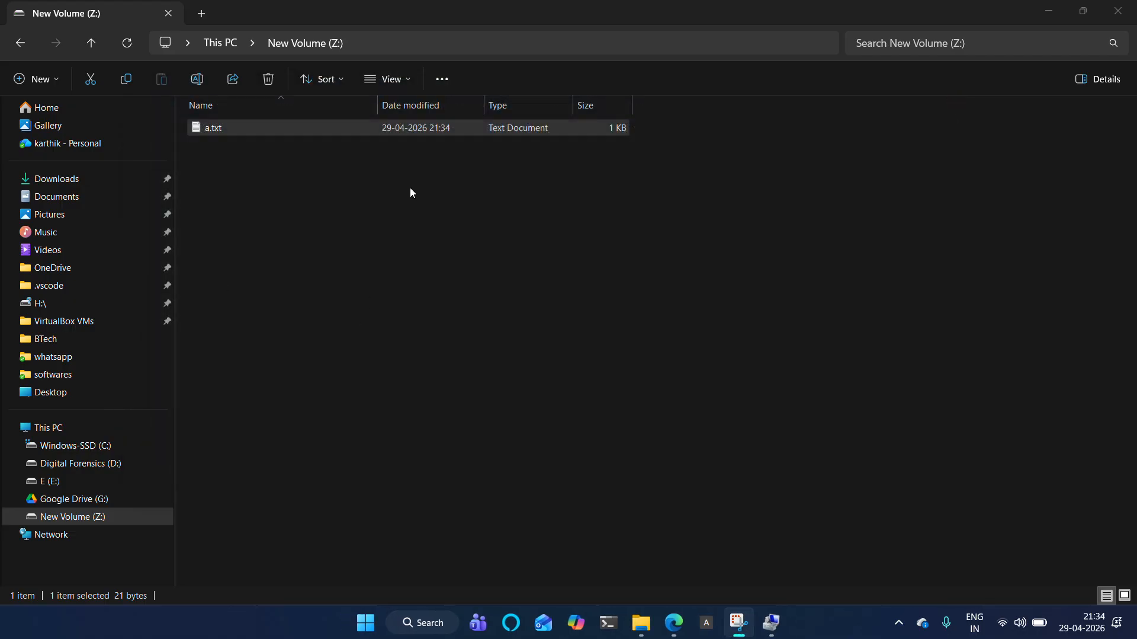
- Create a second text document named b.txt in New Volume (Z:) and open it in Notepad
right_click(311, 253)
mouse_move(392, 382)
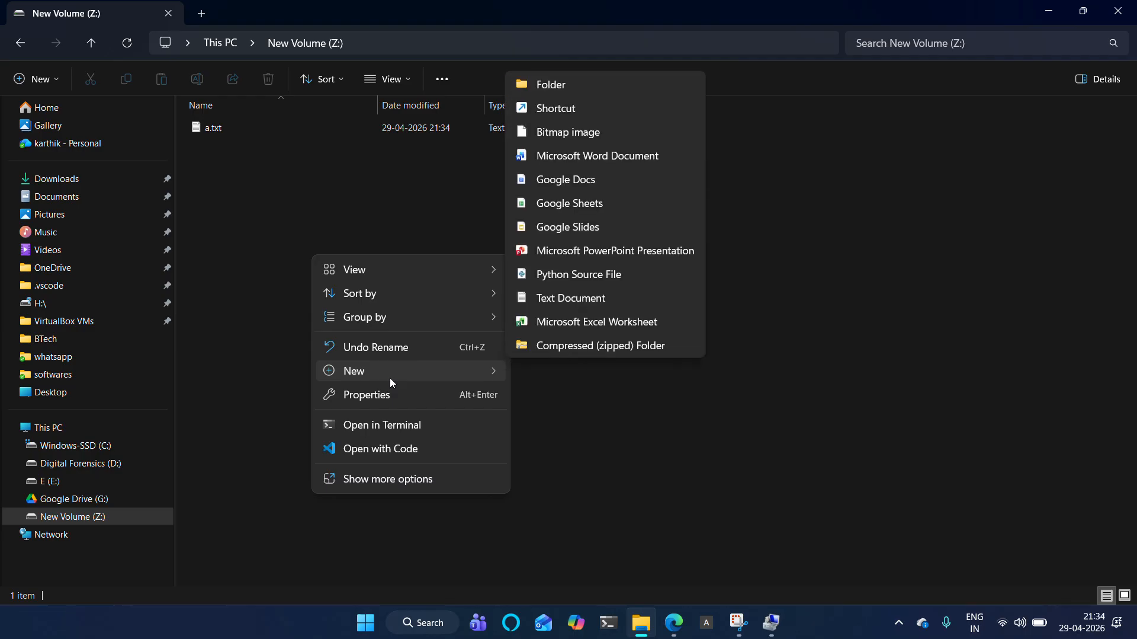
click(602, 304)
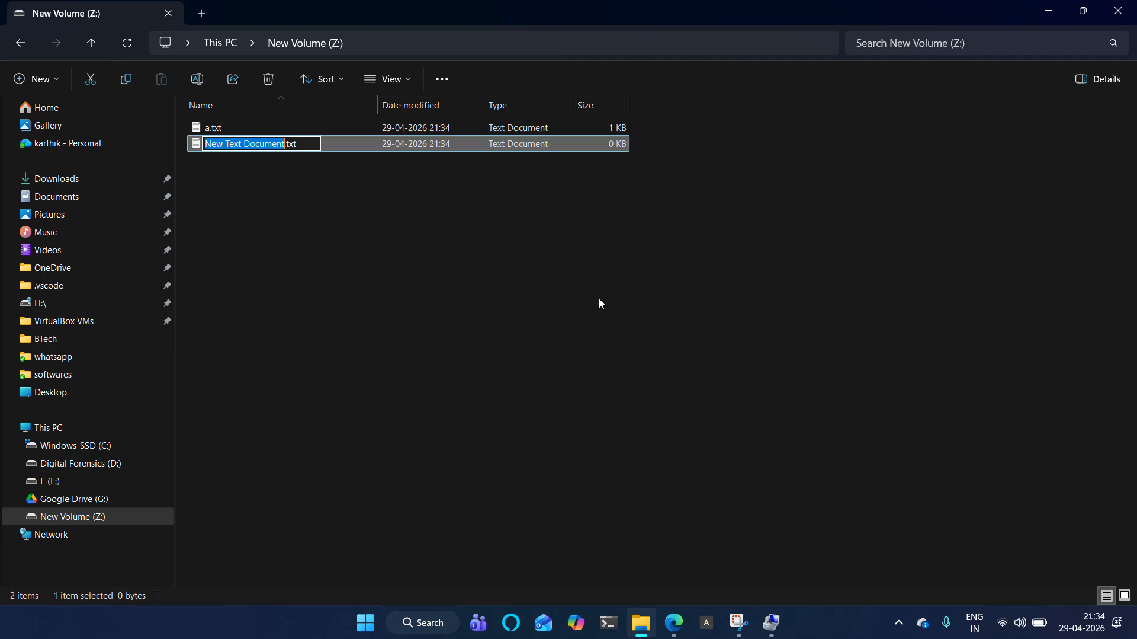
text(b)
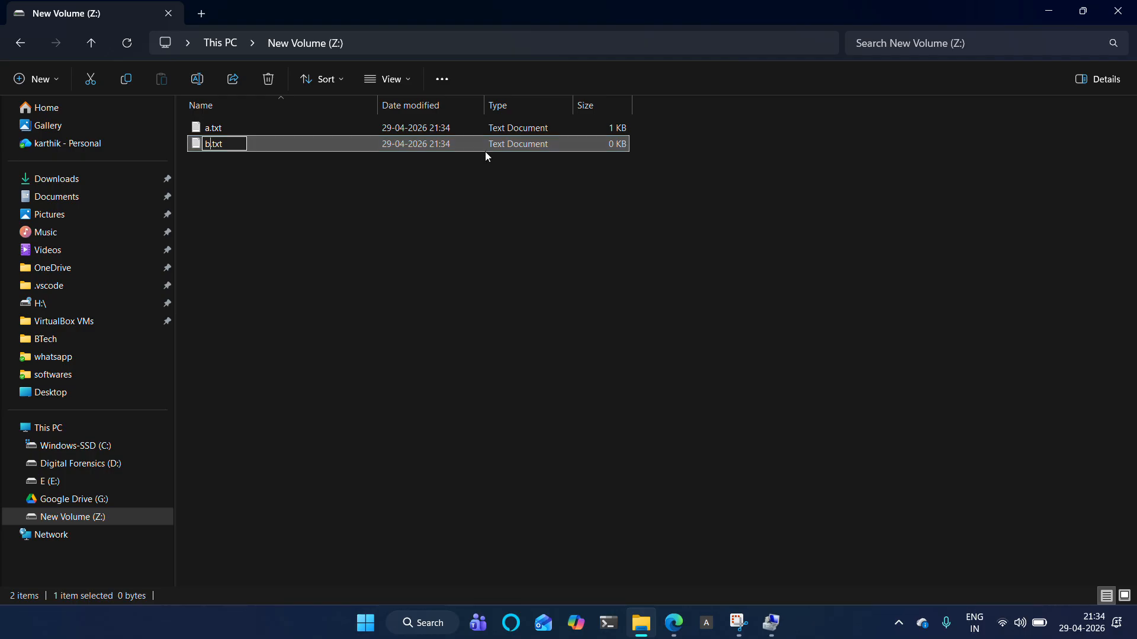
key(Return)
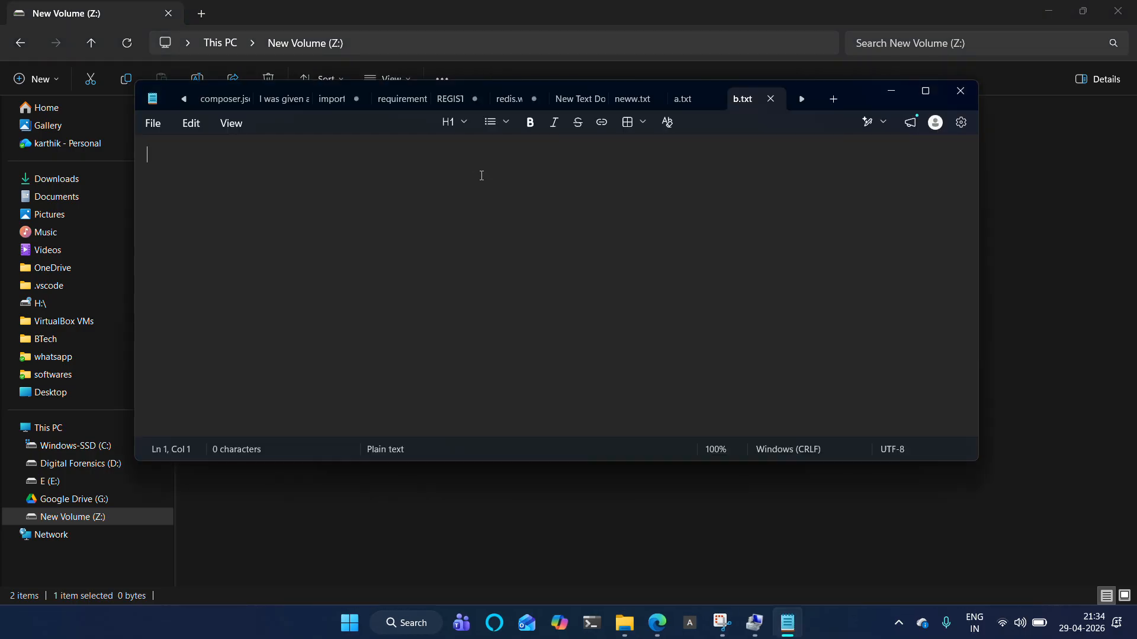
- Enter "In recycle bin!" in b.txt, save the file and close Notepad
text(In recycle bin!)
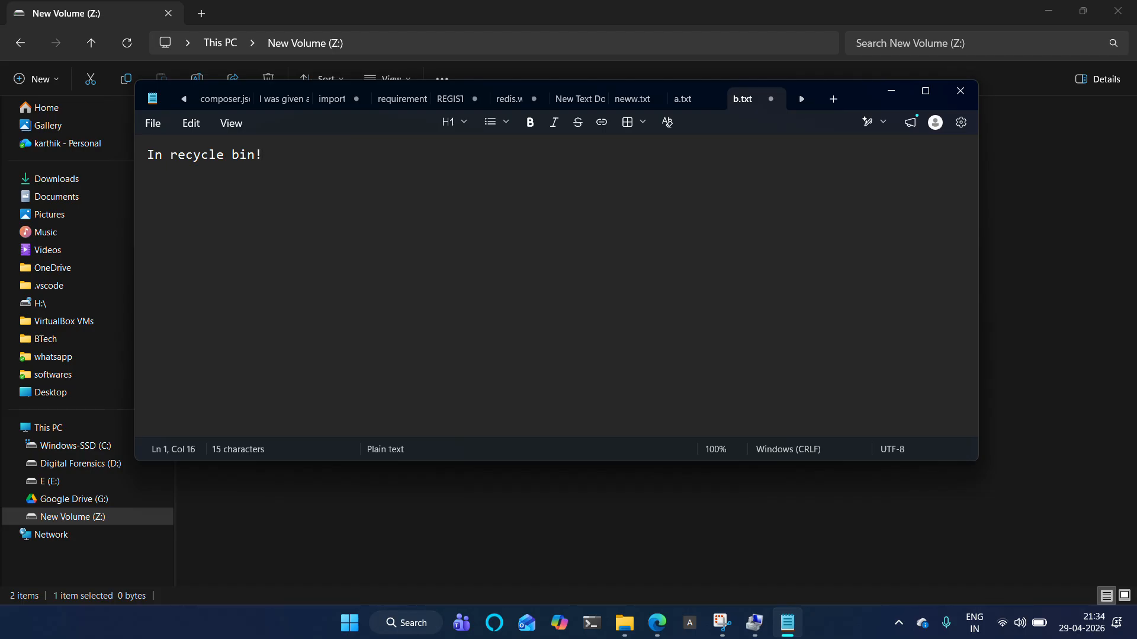
key(ctrl+s)
click(968, 98)
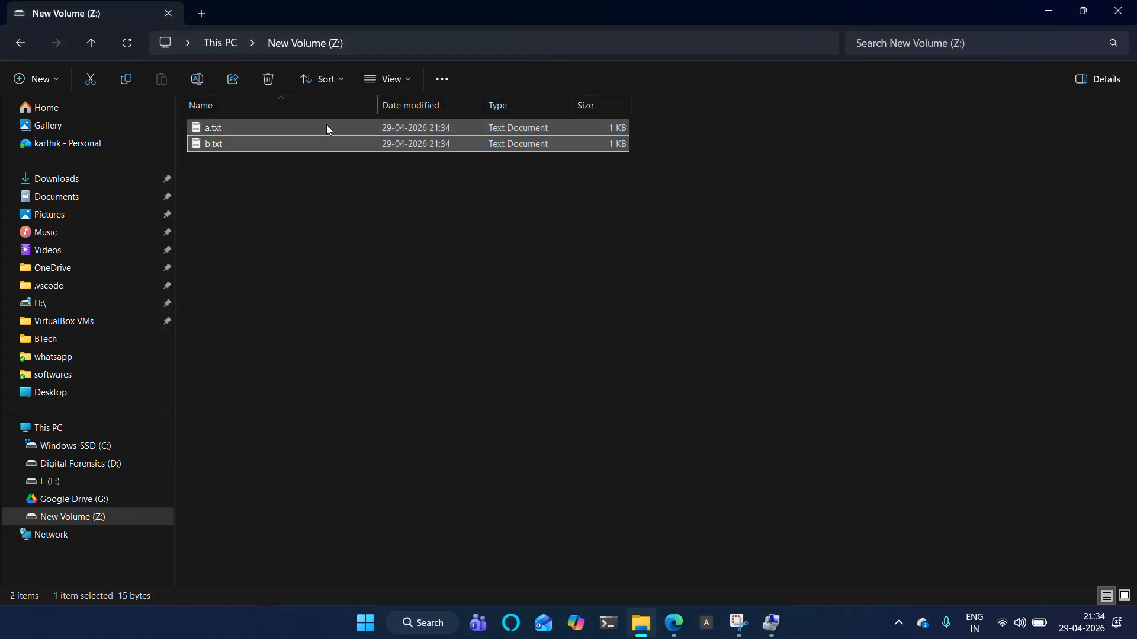
- Delete a.txt from New Volume (Z:), sending it to the Recycle Bin
click(437, 129)
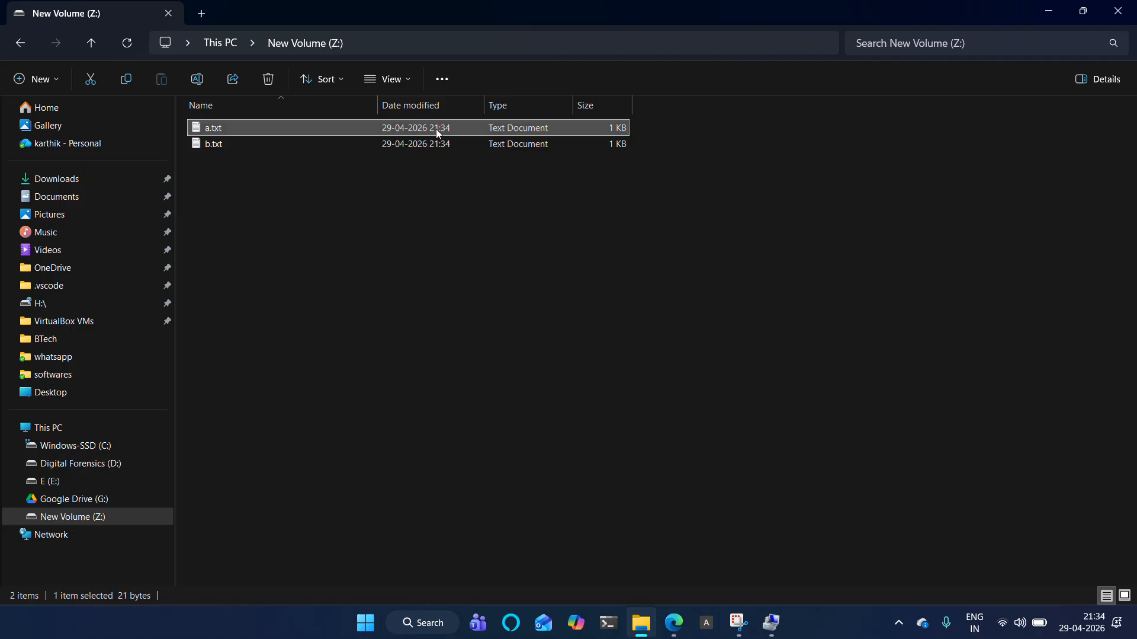
click(425, 181)
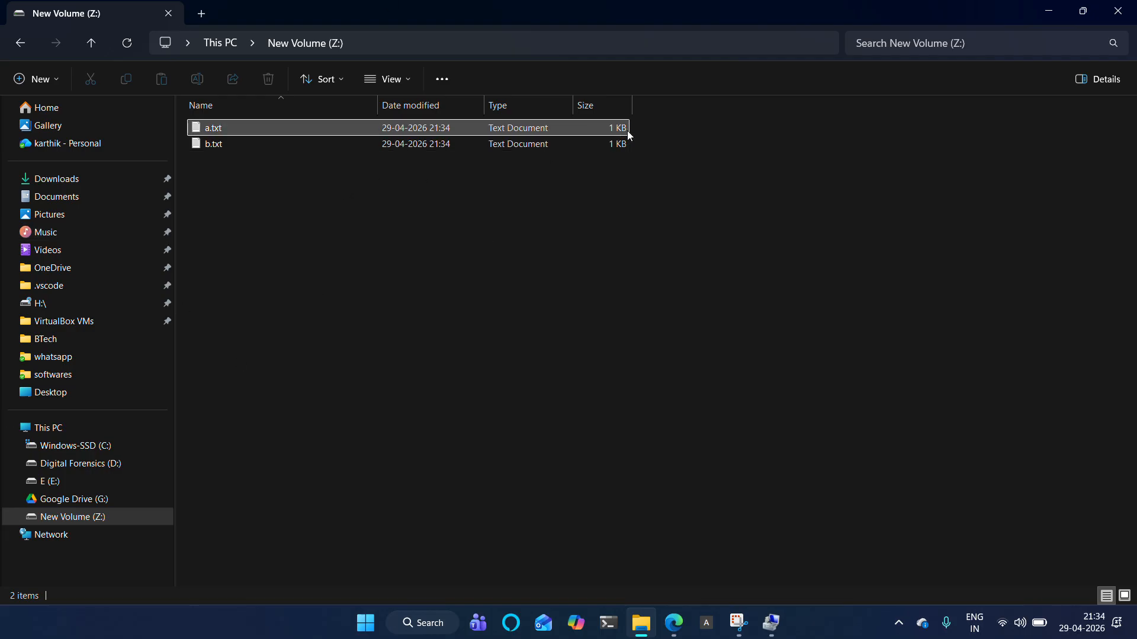
drag(666, 152, 508, 130)
click(507, 242)
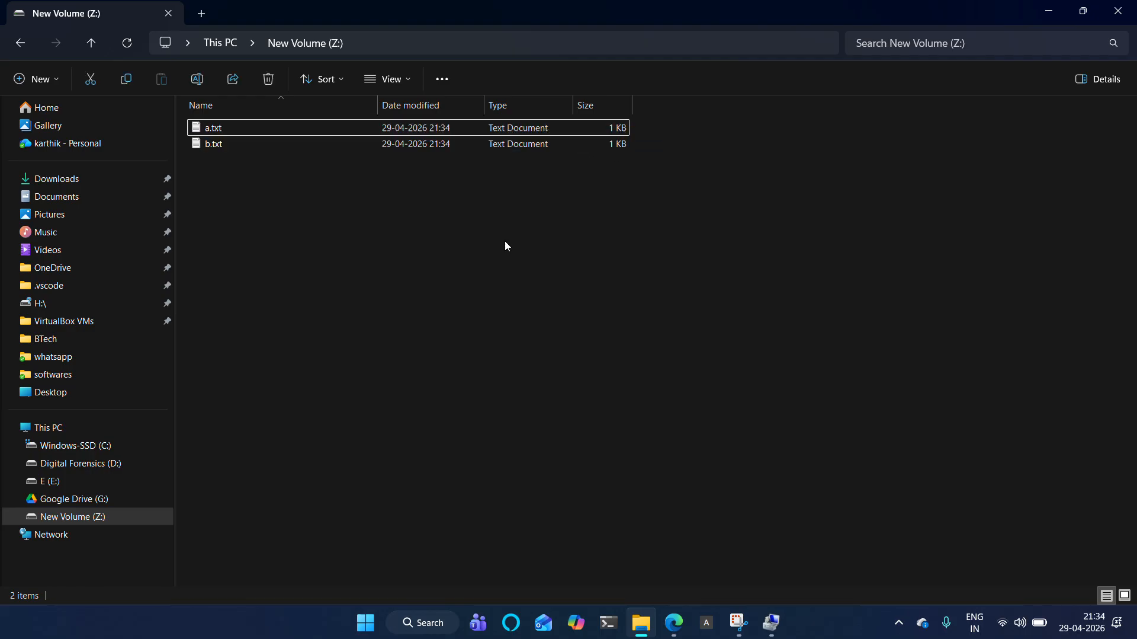
click(522, 131)
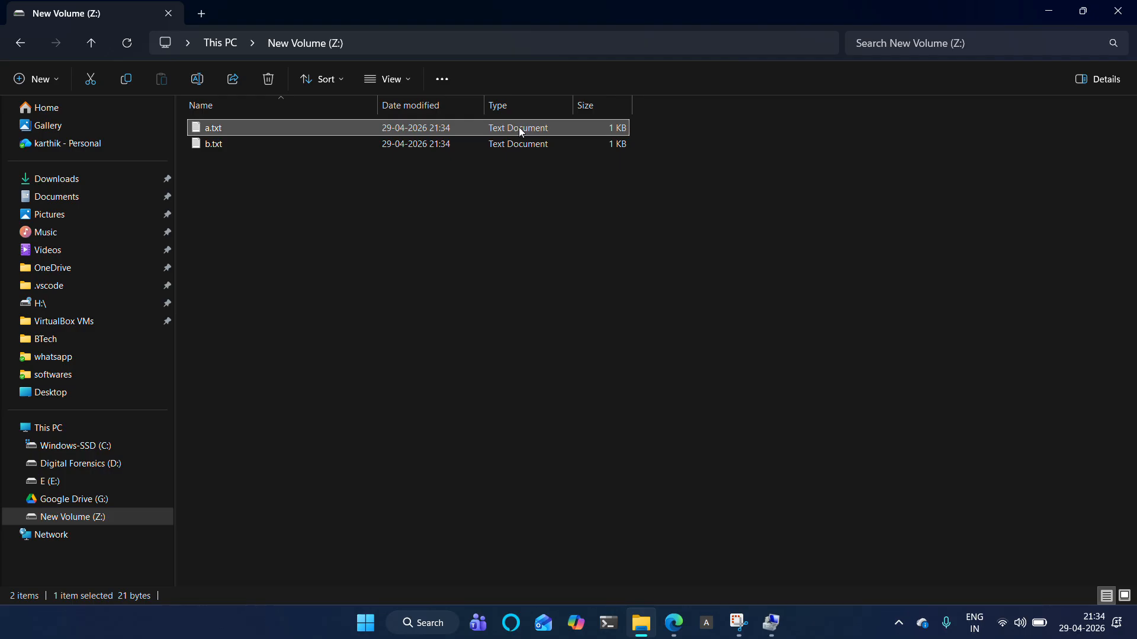
key(Delete)
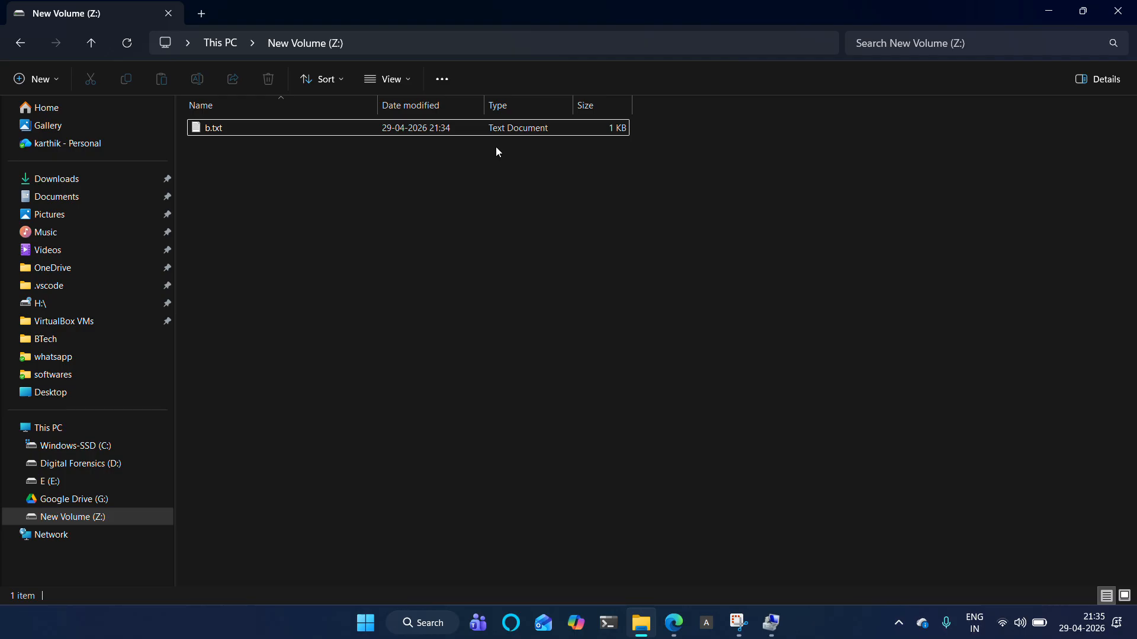
- Permanently delete b.txt from New Volume (Z:), bypassing the Recycle Bin
click(467, 132)
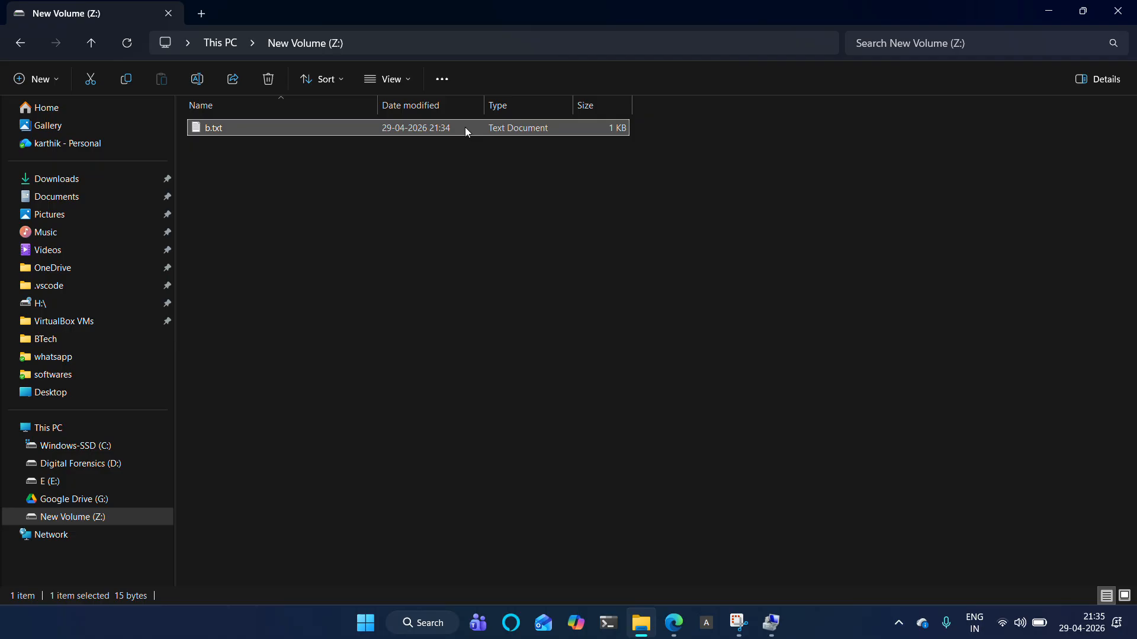
click(506, 175)
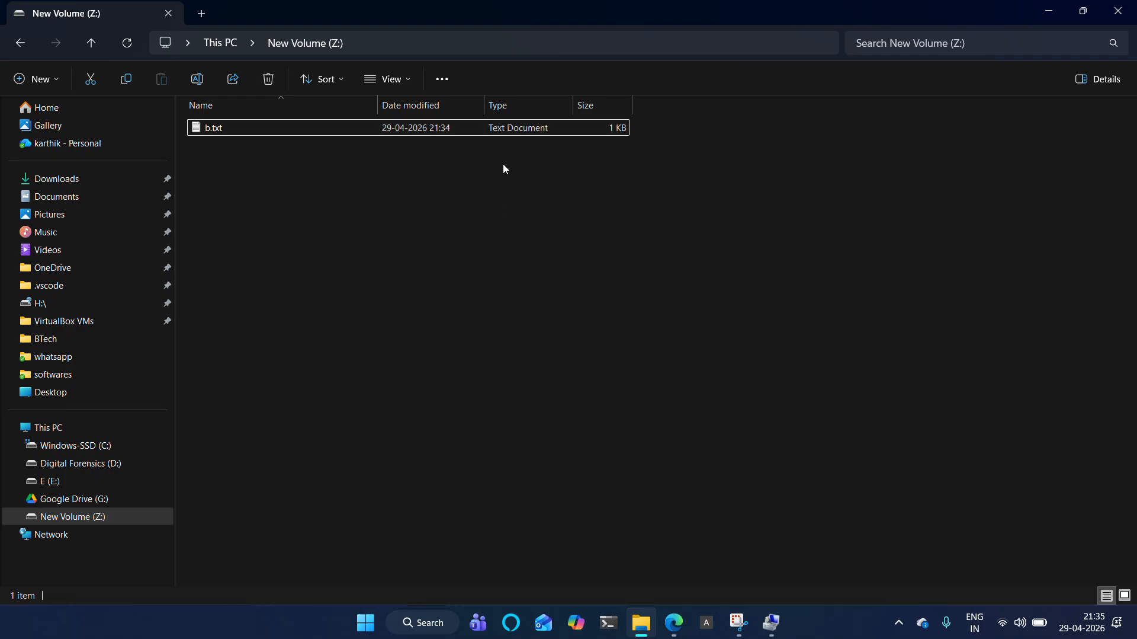
click(569, 133)
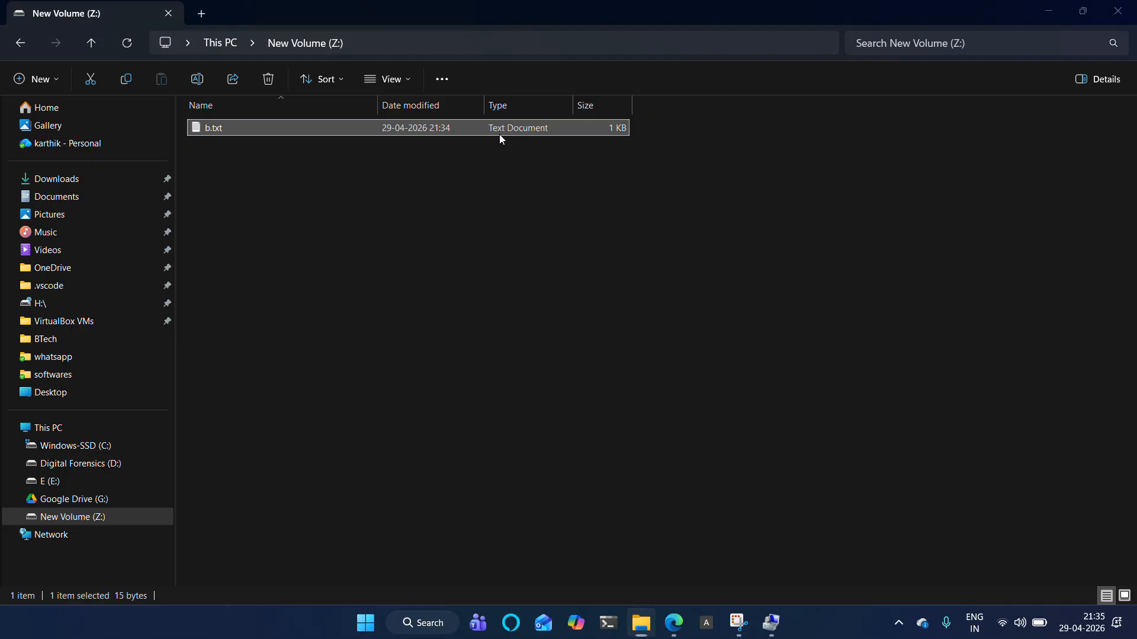
key(shift+Delete)
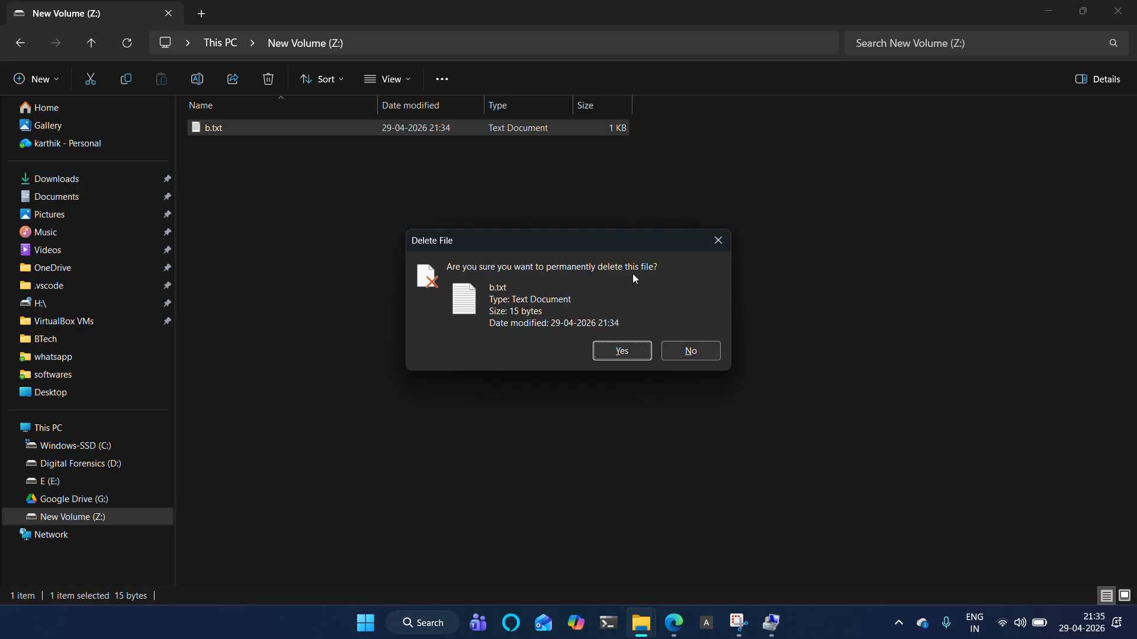
click(625, 354)
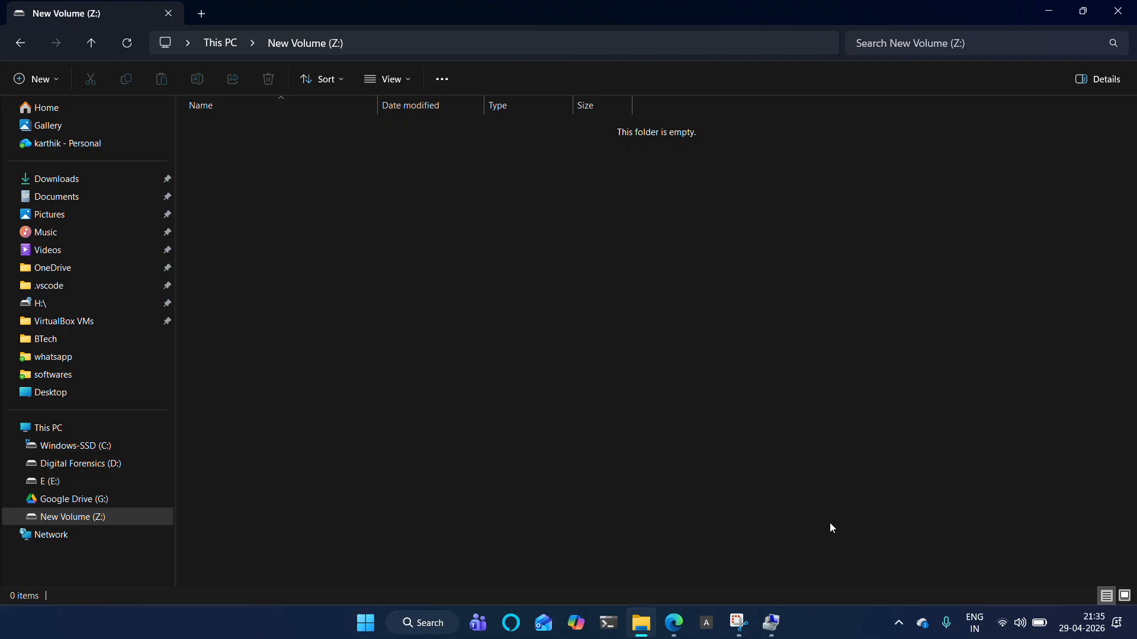
- Switch to the Google Docs notes and add the list items "Deleted the file" and "Digital forensics"
click(674, 622)
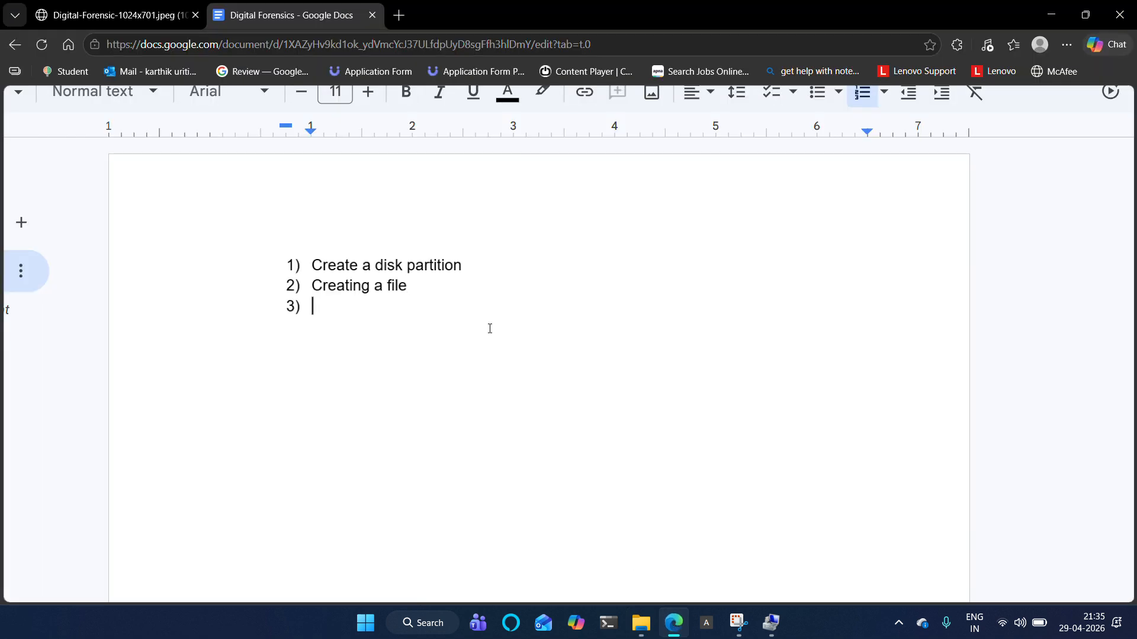
text(C)
key(BackSpace)
text(Deleted the file)
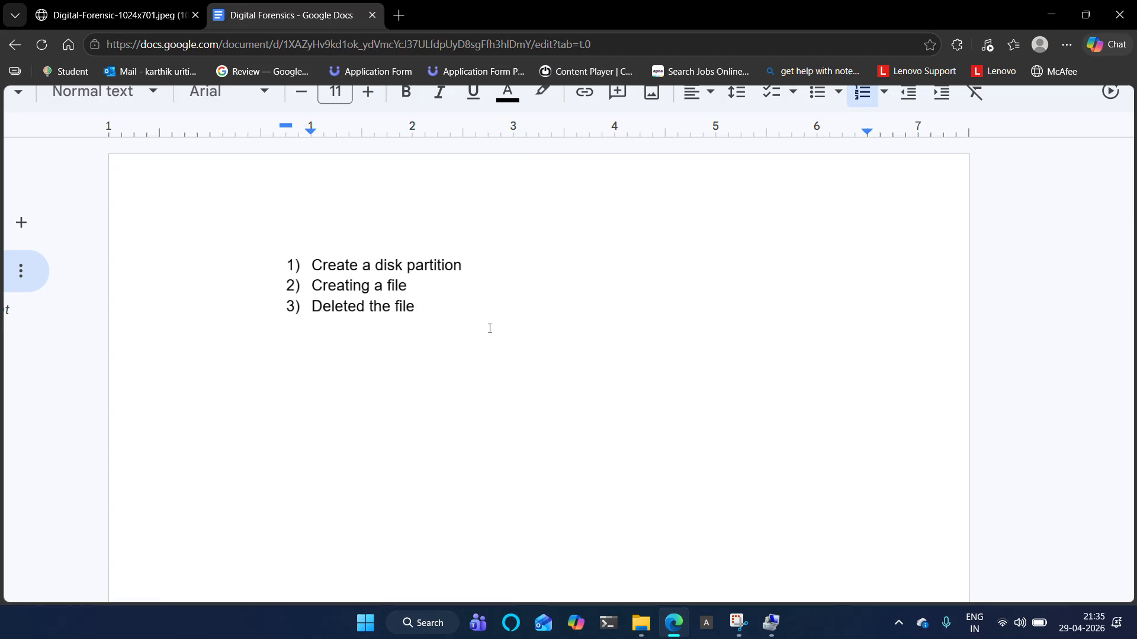
key(Return)
text(Digital forensics)
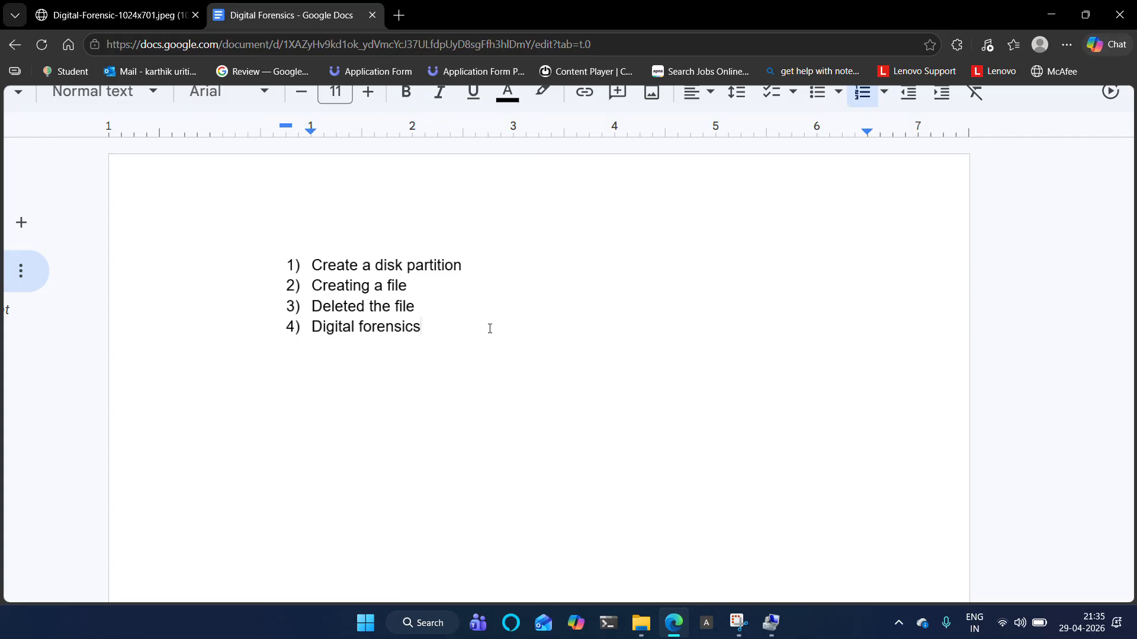
- Clear the desktop by minimizing the browser and File Explorer windows and closing Computer Management
click(1055, 14)
click(1054, 12)
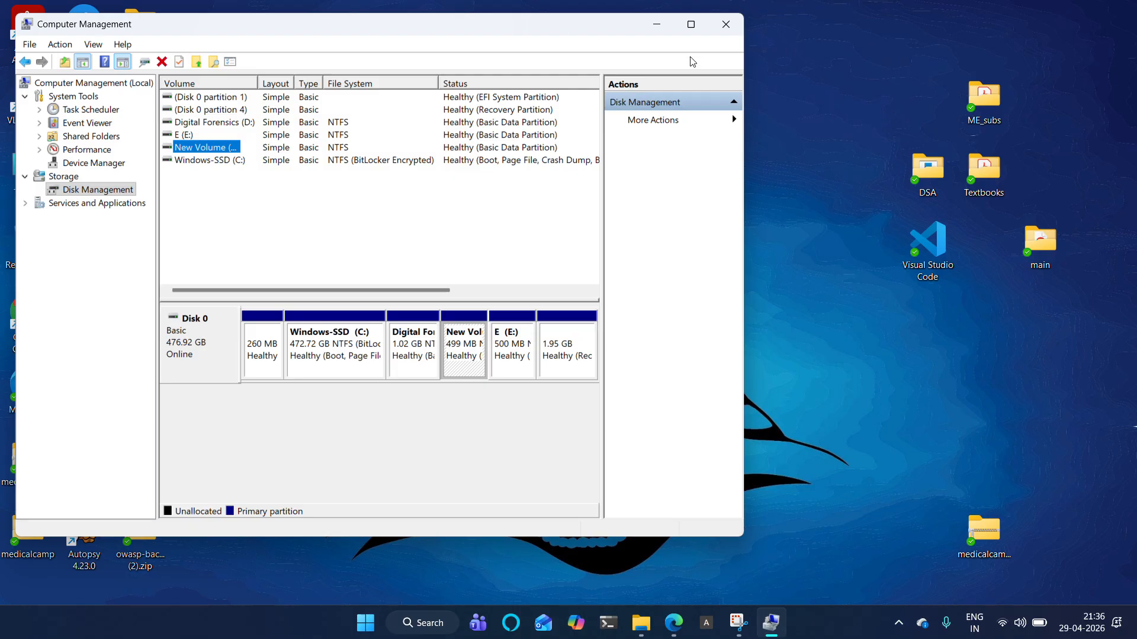
click(734, 31)
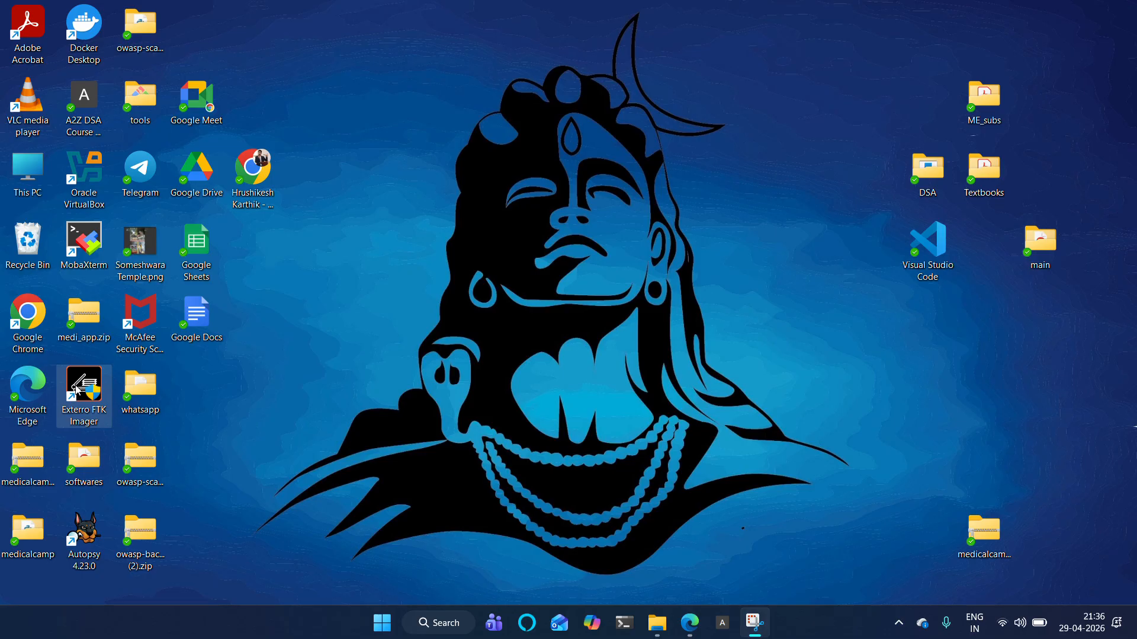
- Switch to Microsoft Edge, search the web for "ftk imager download" in a new tab and open the Exterro FTK Downloads page
click(695, 627)
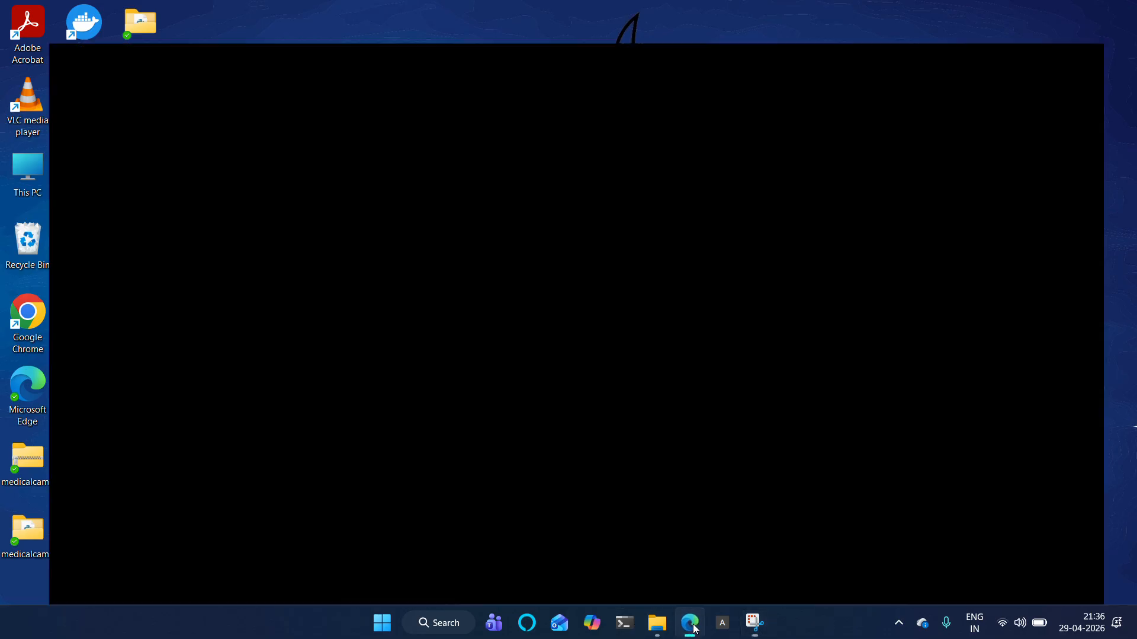
click(400, 15)
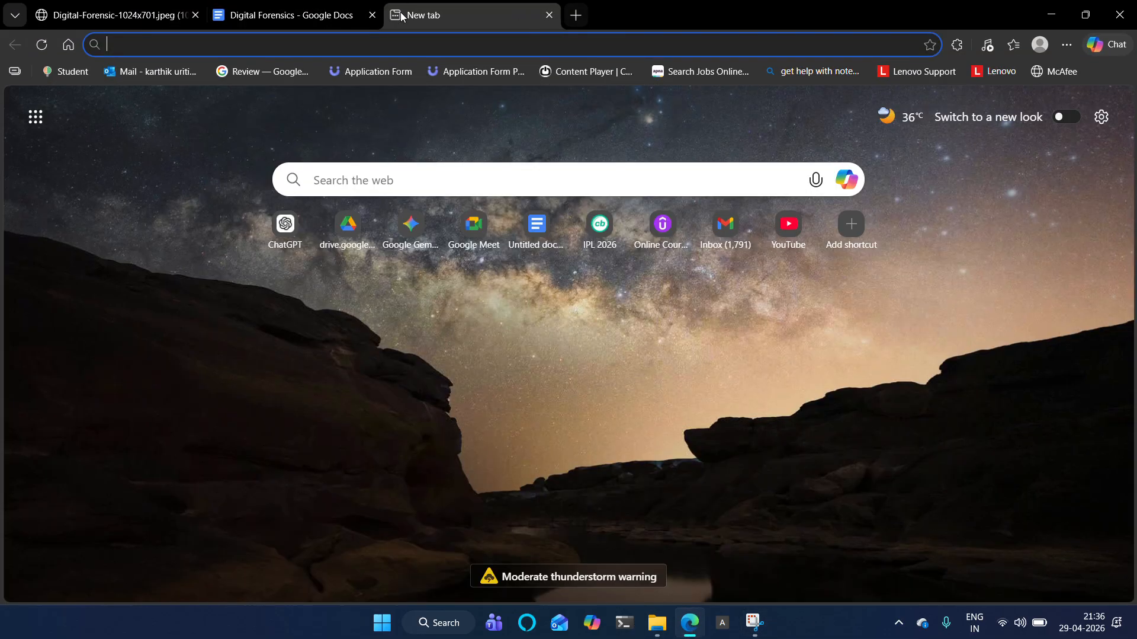
text(ftk imager download)
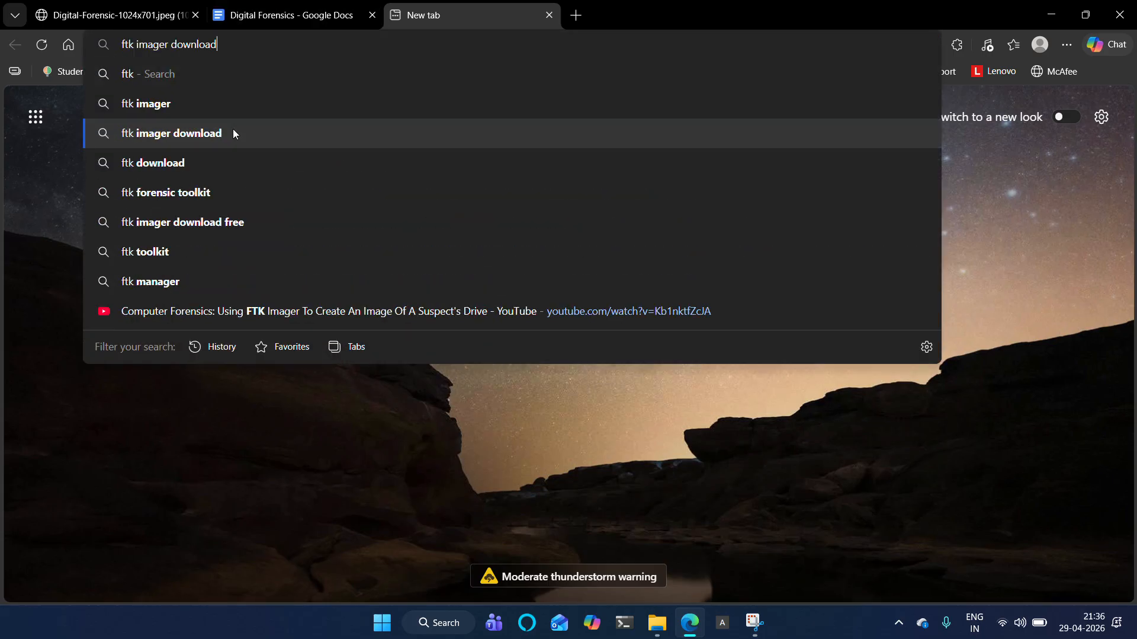
click(233, 131)
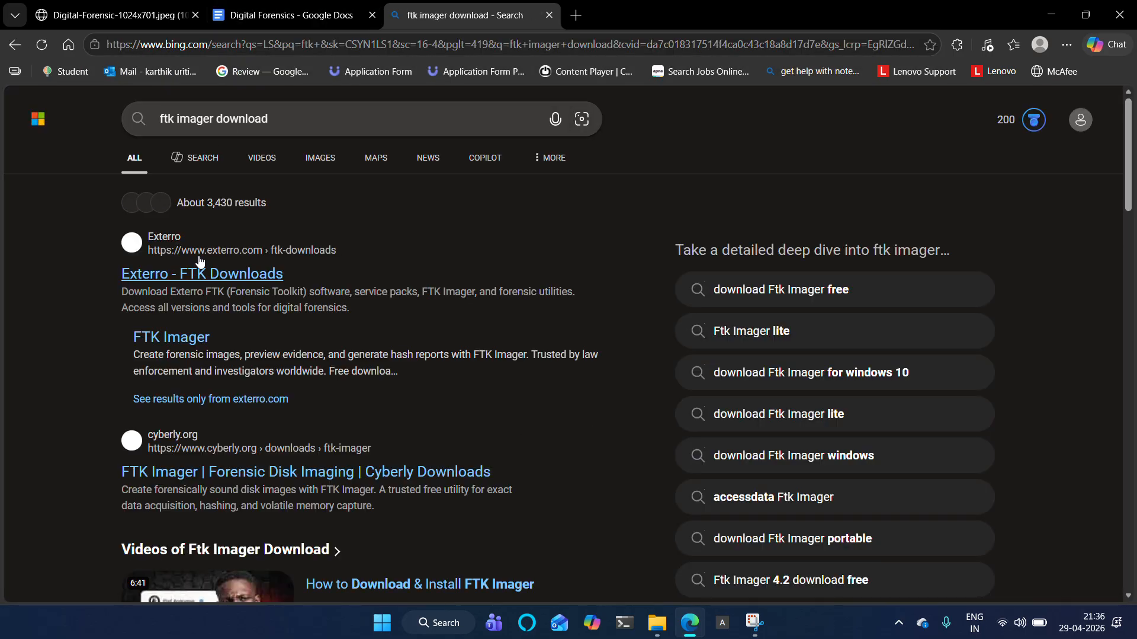
click(204, 269)
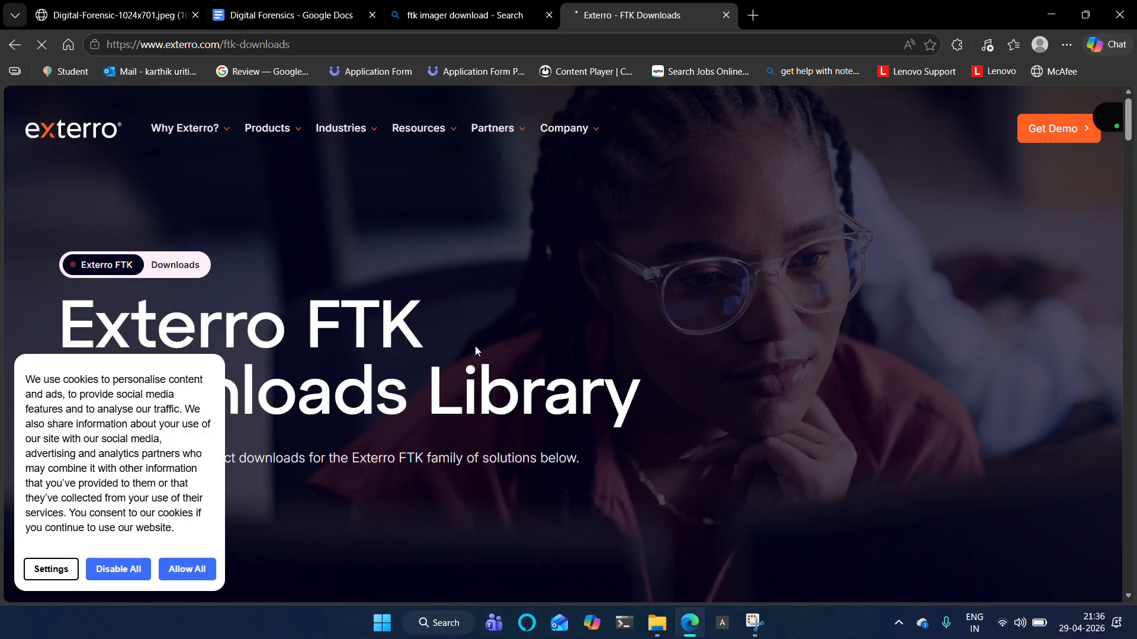
- Disable all optional cookies on the Exterro page and look through the FTK 8.2 and Service Packs downloads
click(110, 573)
scroll(446, 483, down, 5)
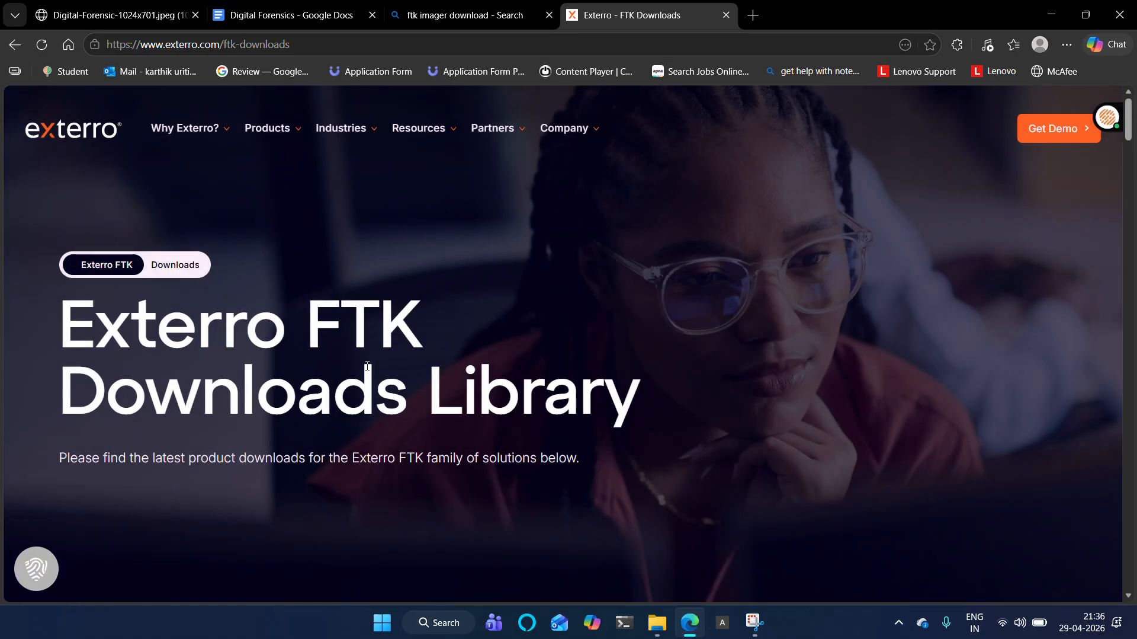
scroll(490, 380, down, 5)
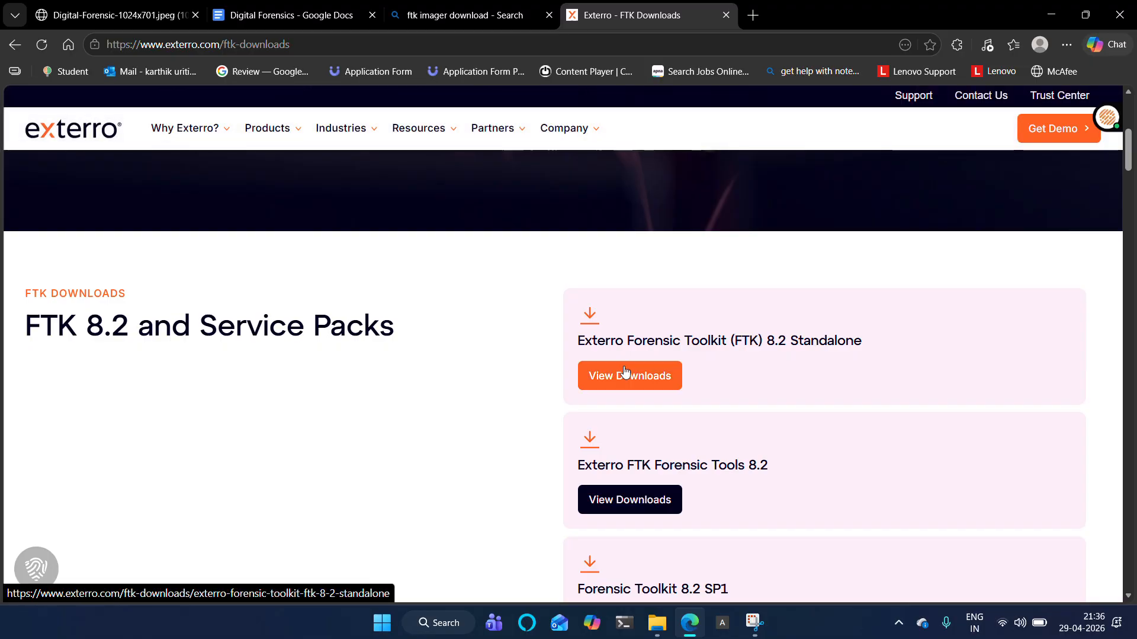
scroll(625, 371, down, 3)
scroll(622, 374, up, 8)
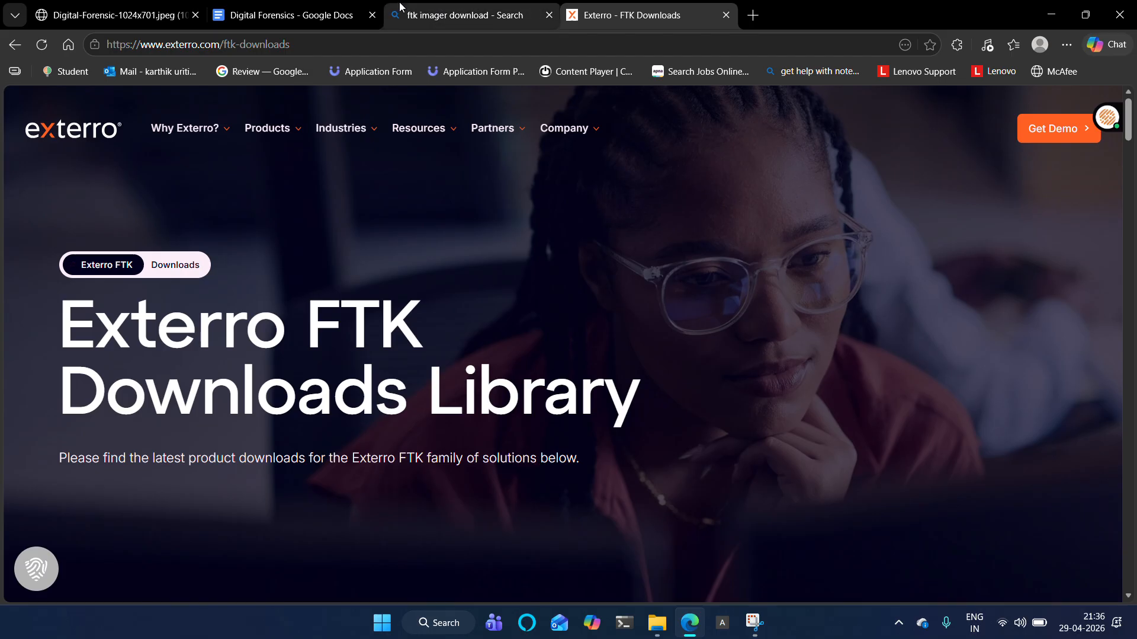
- Minimize the browser and bring up Exterro FTK Imager in front of the File Explorer window showing New Volume (Z:)
click(752, 15)
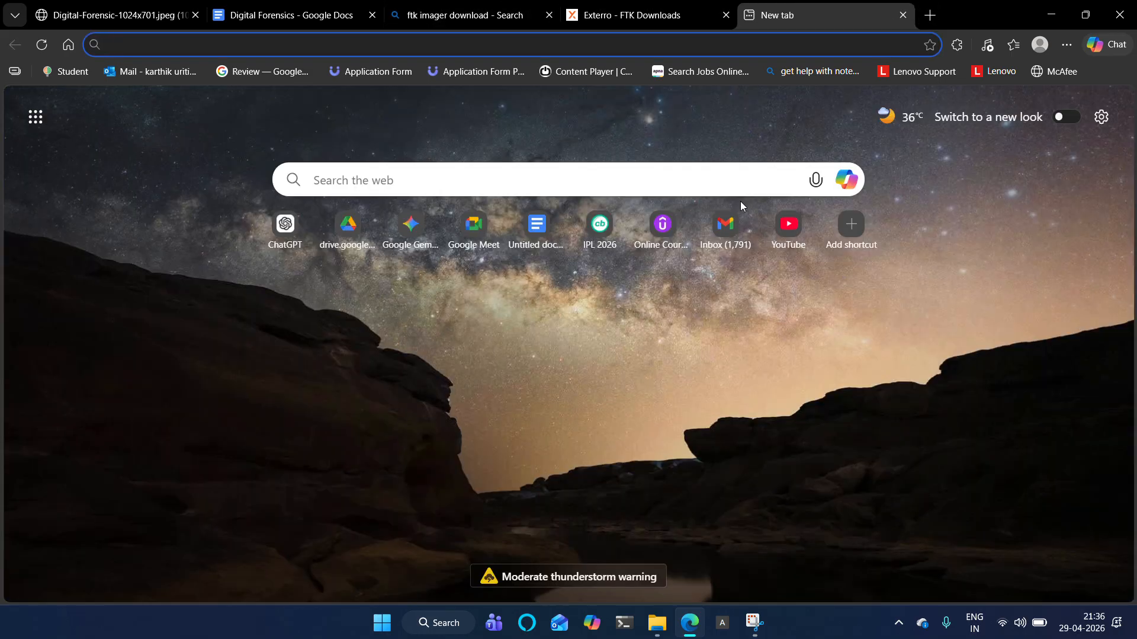
click(1055, 11)
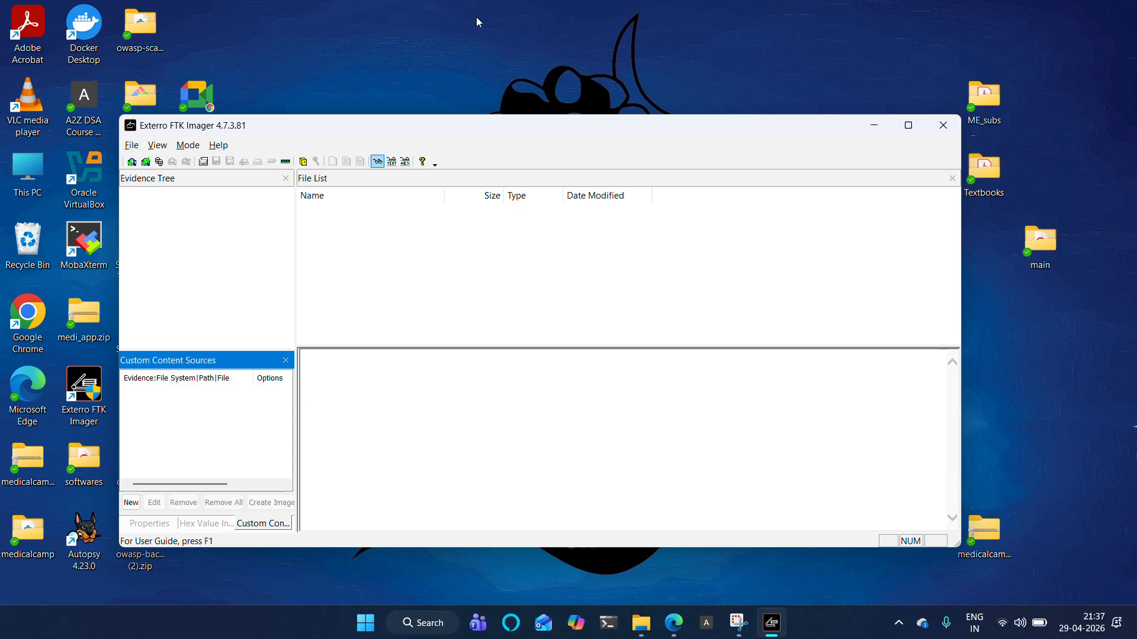
click(492, 28)
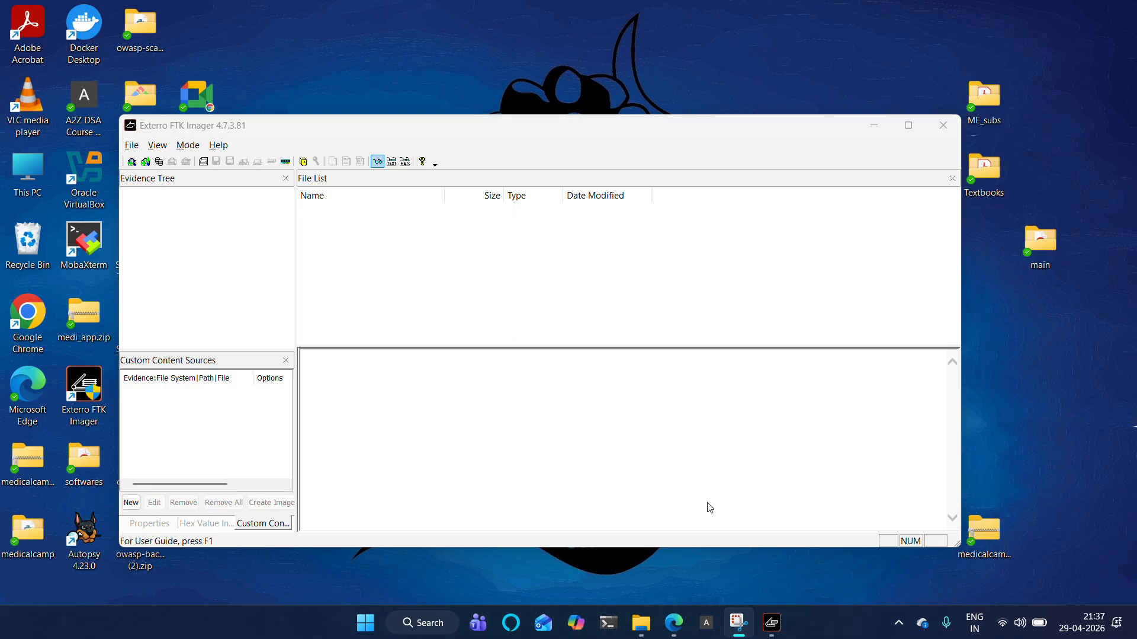
click(641, 622)
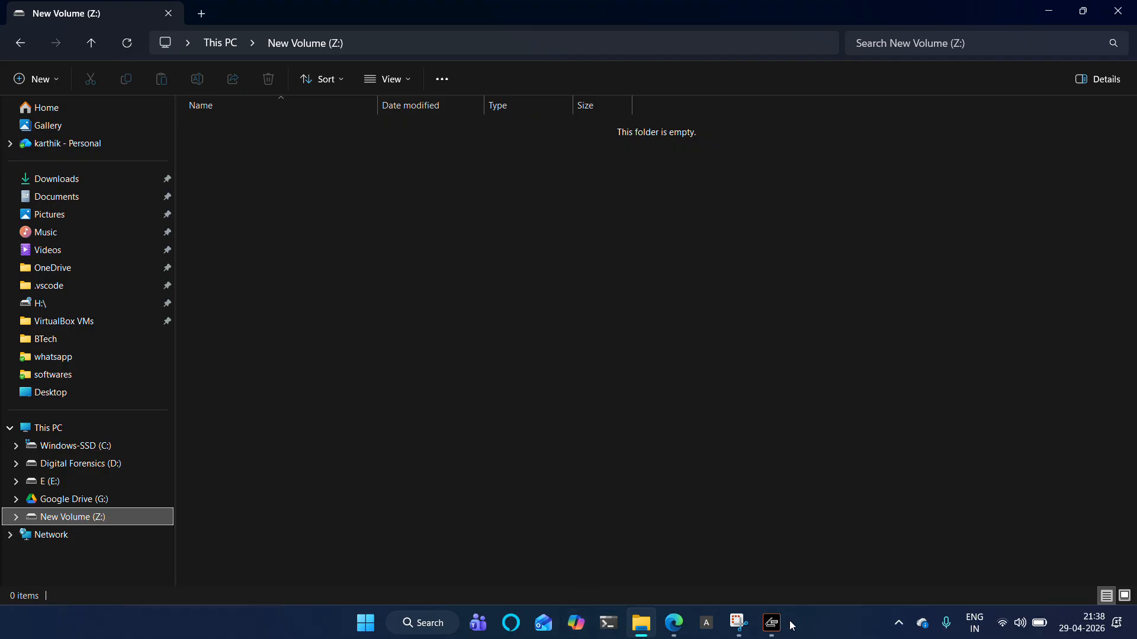
click(772, 627)
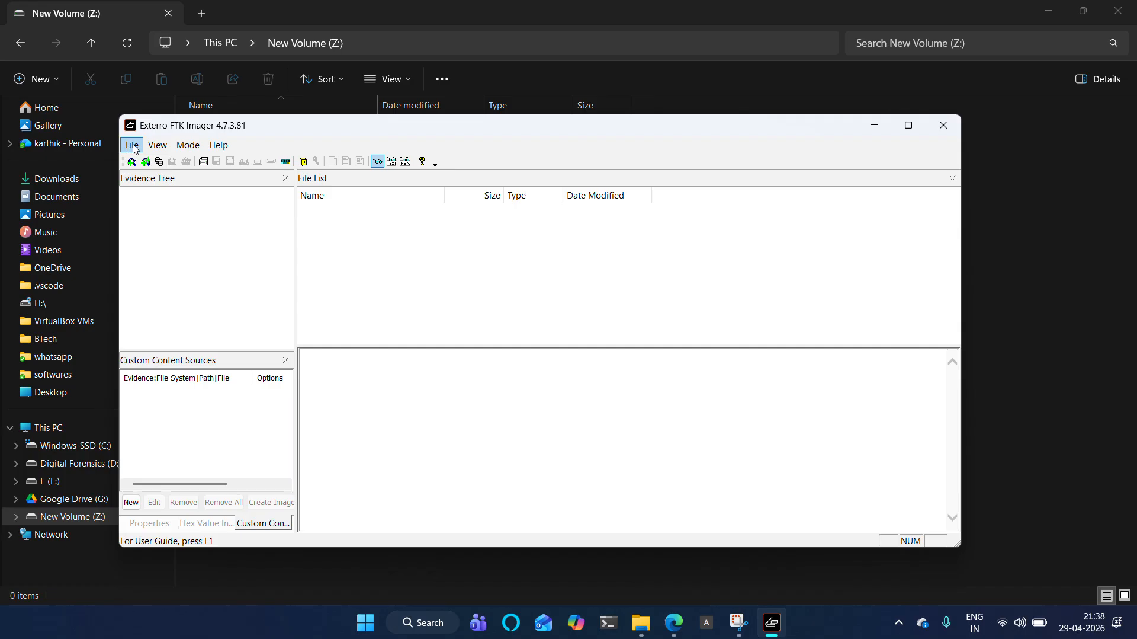
- Start creating a disk image in FTK Imager and choose Logical Drive as the source evidence type
click(132, 146)
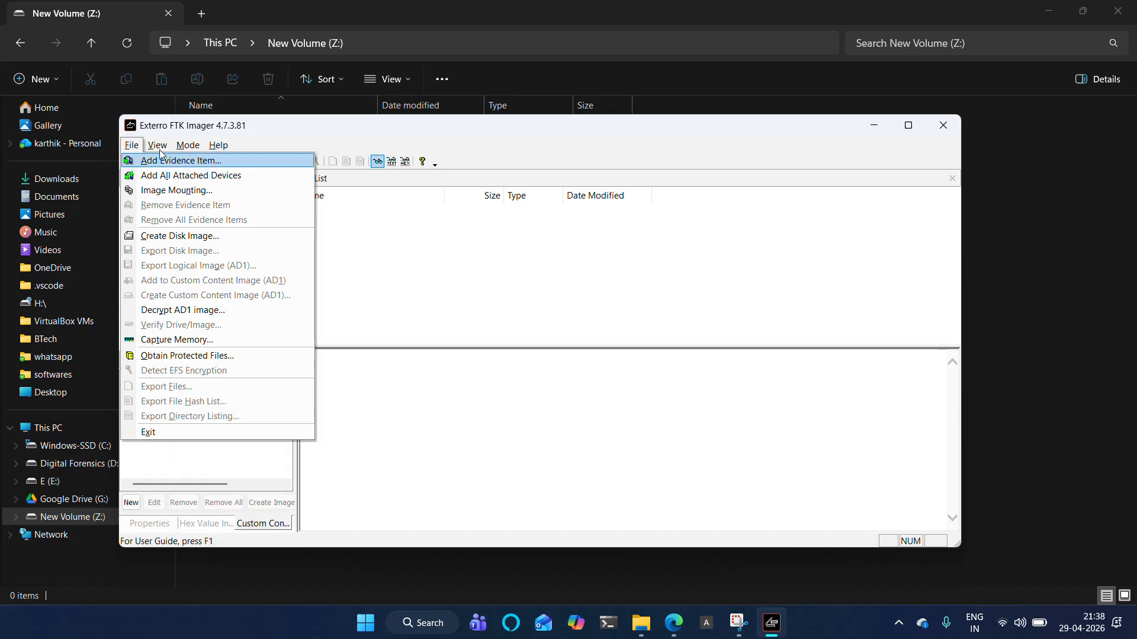
click(188, 145)
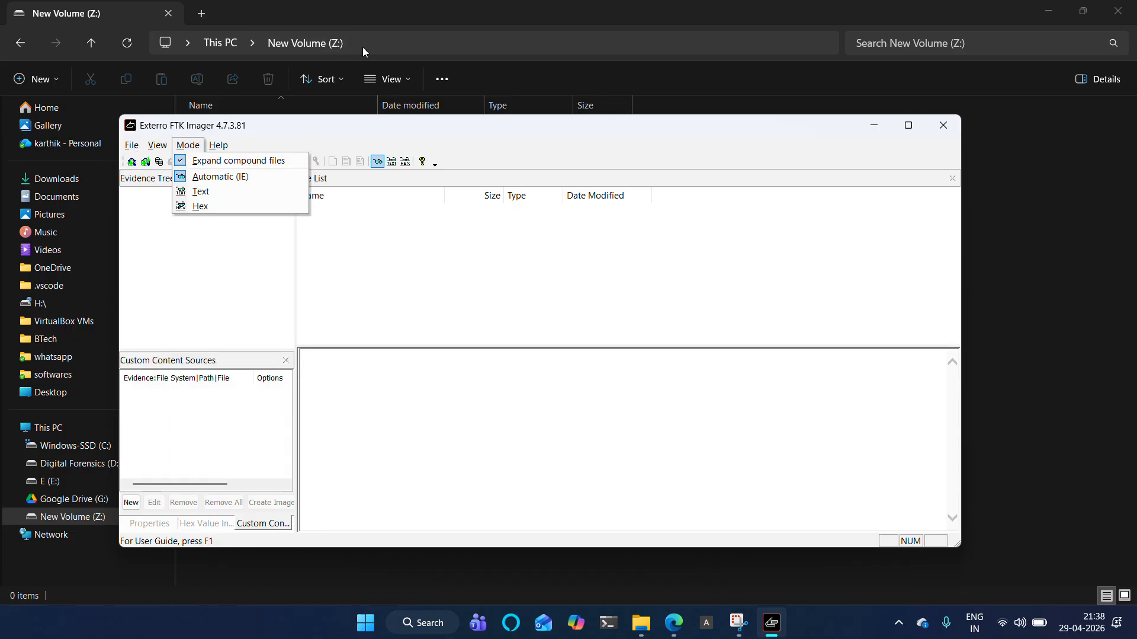
click(151, 144)
mouse_move(131, 152)
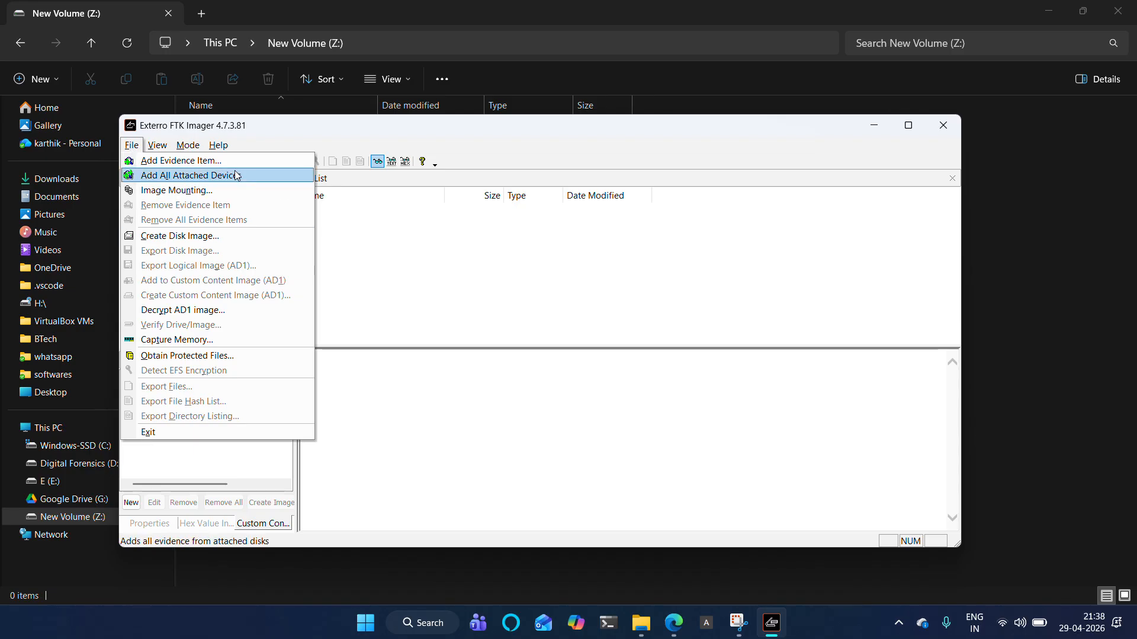
click(168, 237)
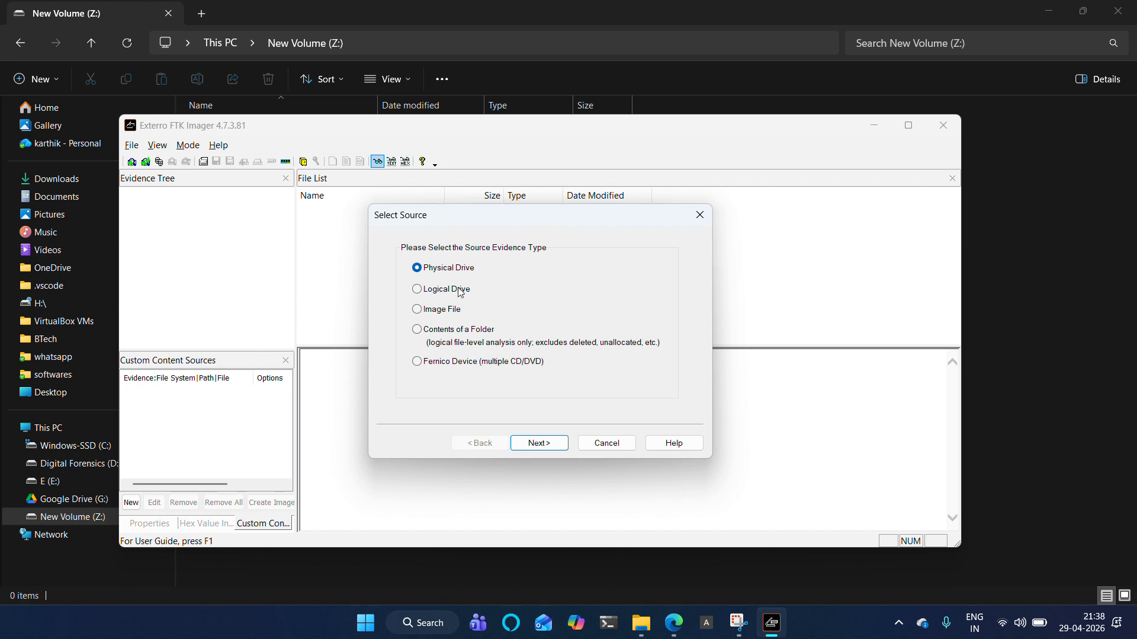
click(418, 289)
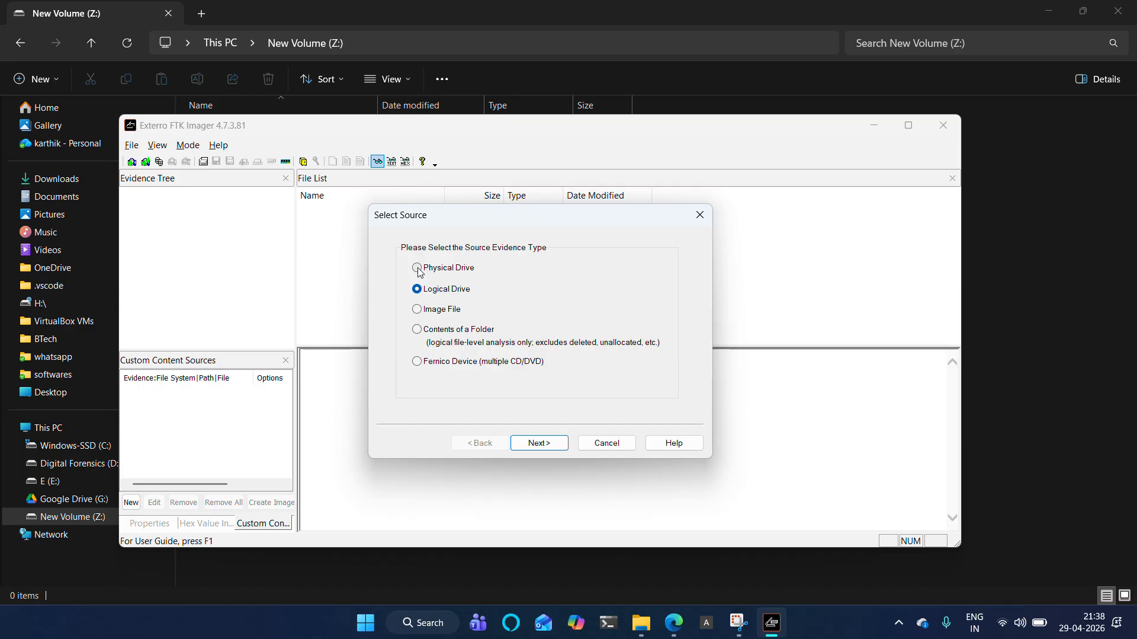
click(418, 268)
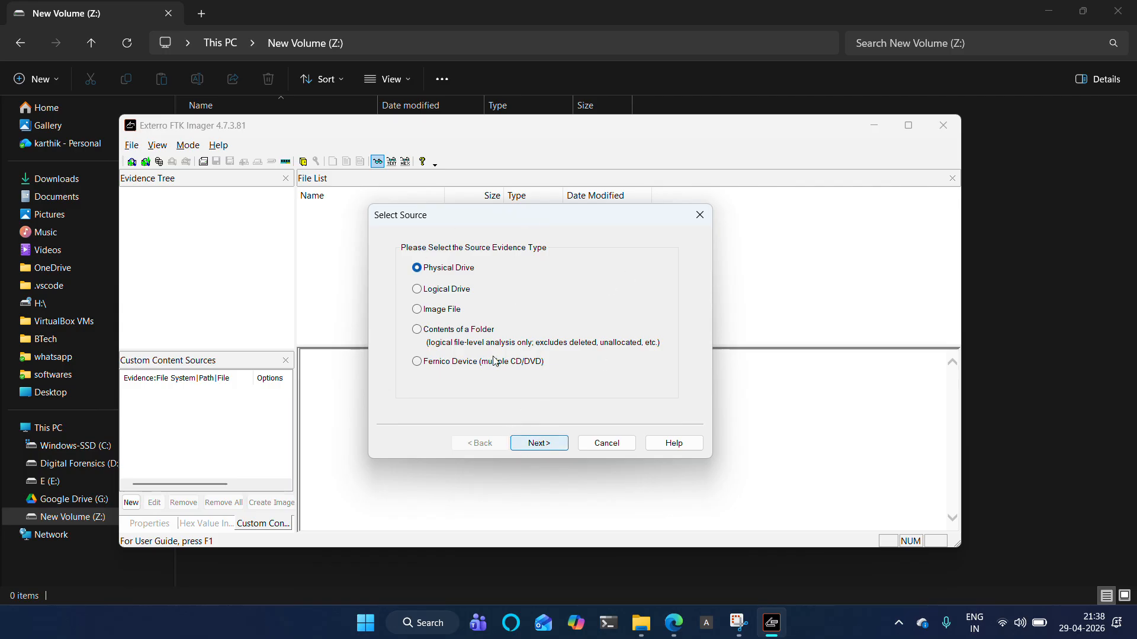
click(418, 289)
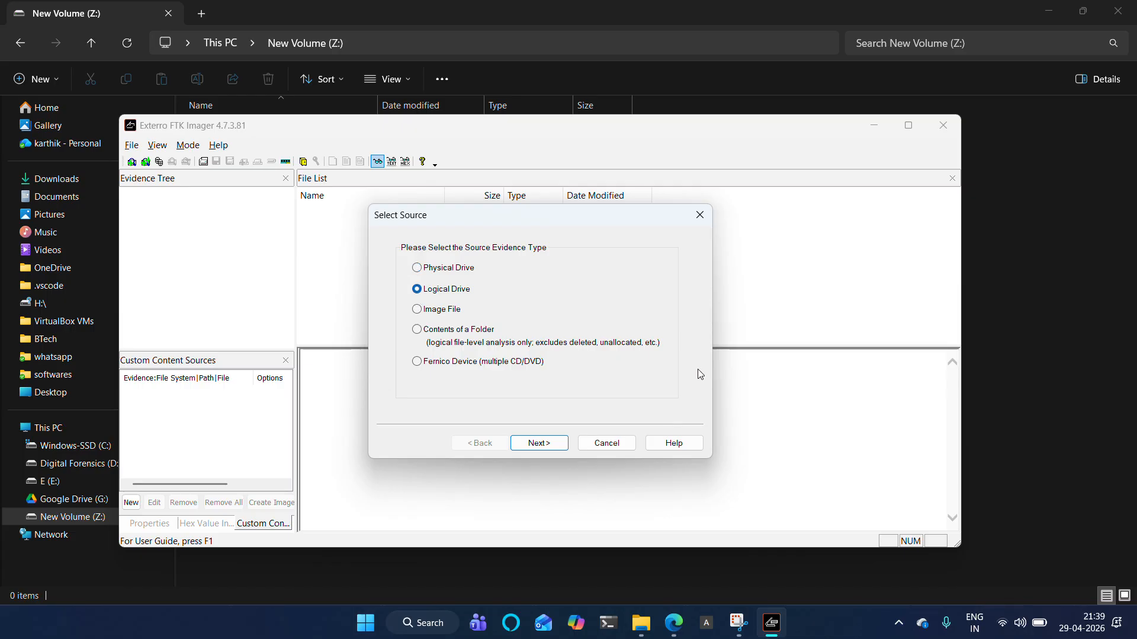
- Select Z:\ - New Volume [NTFS] as the source drive and add an image destination of type Raw (dd)
click(553, 444)
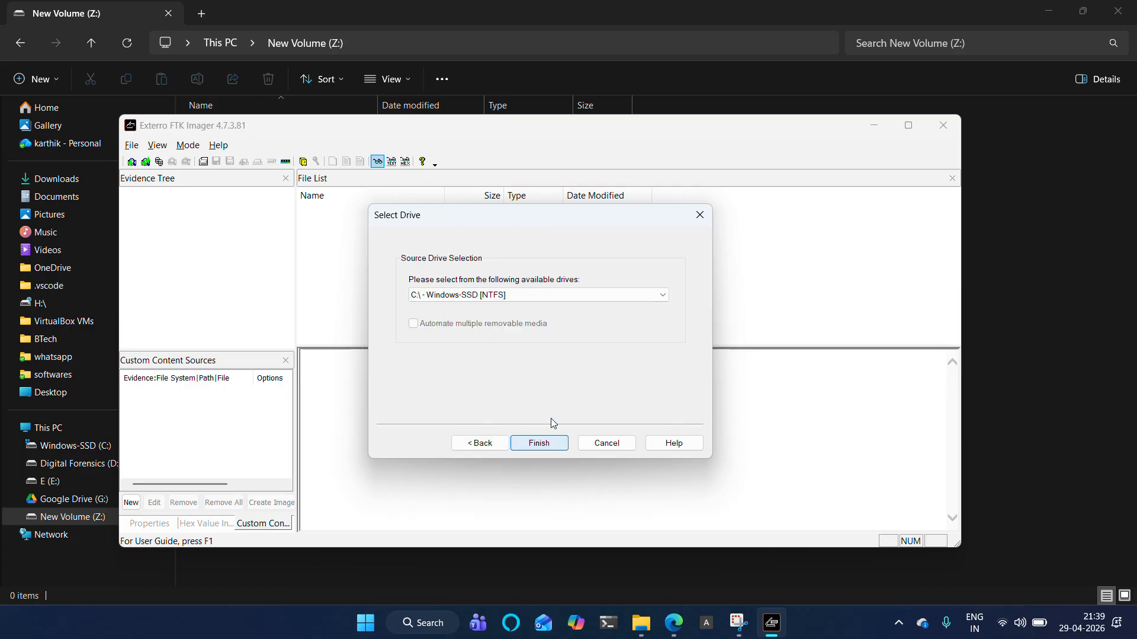
click(576, 296)
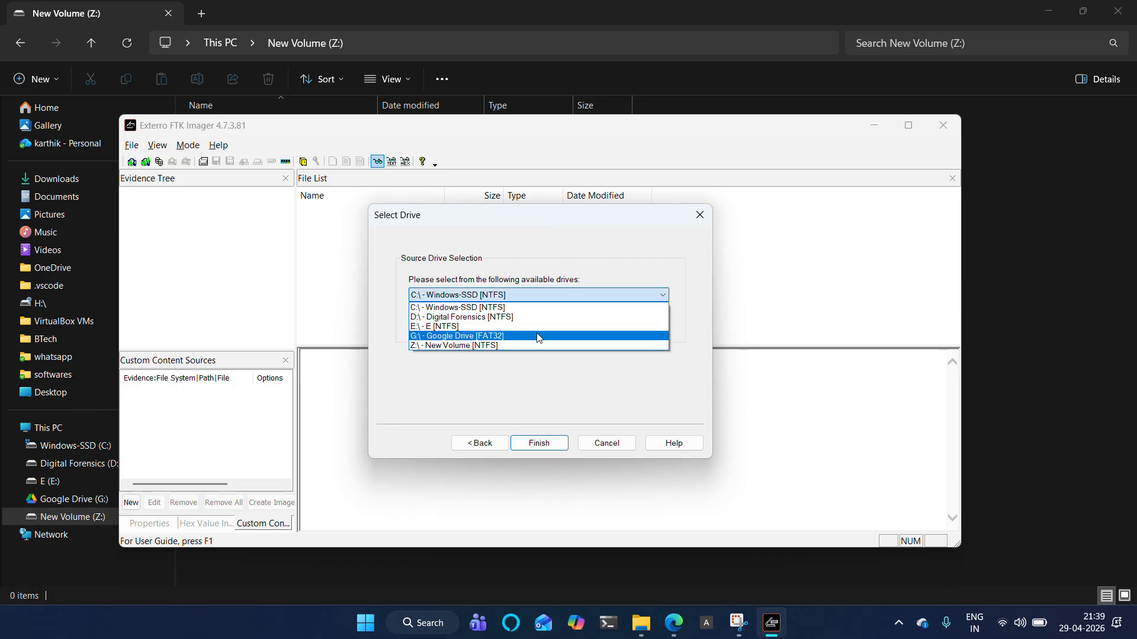
click(533, 345)
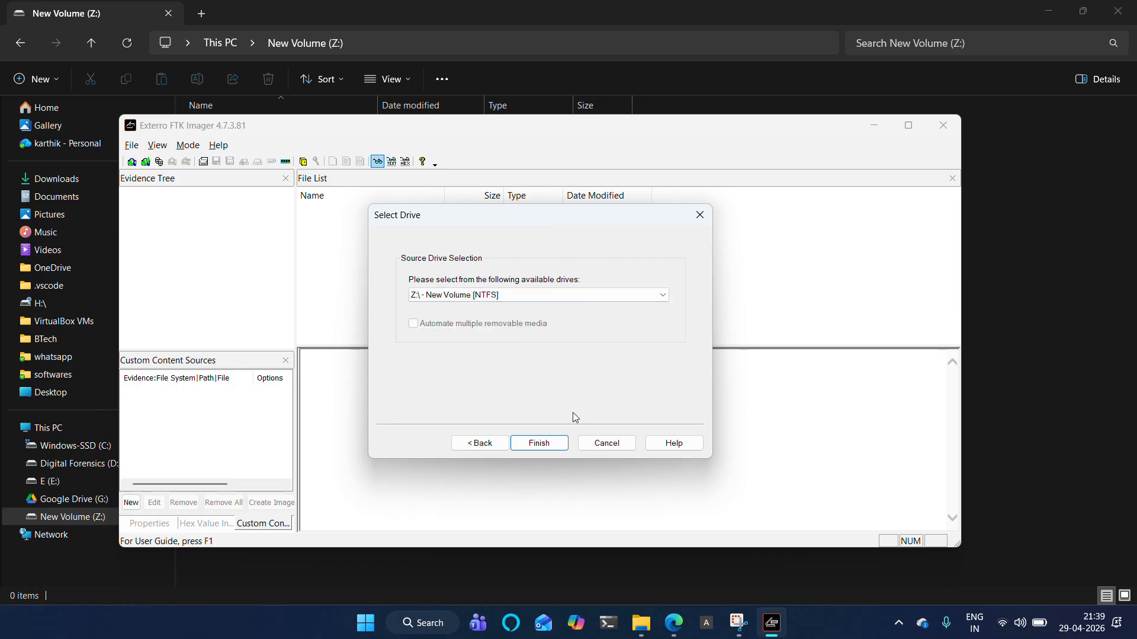
click(539, 443)
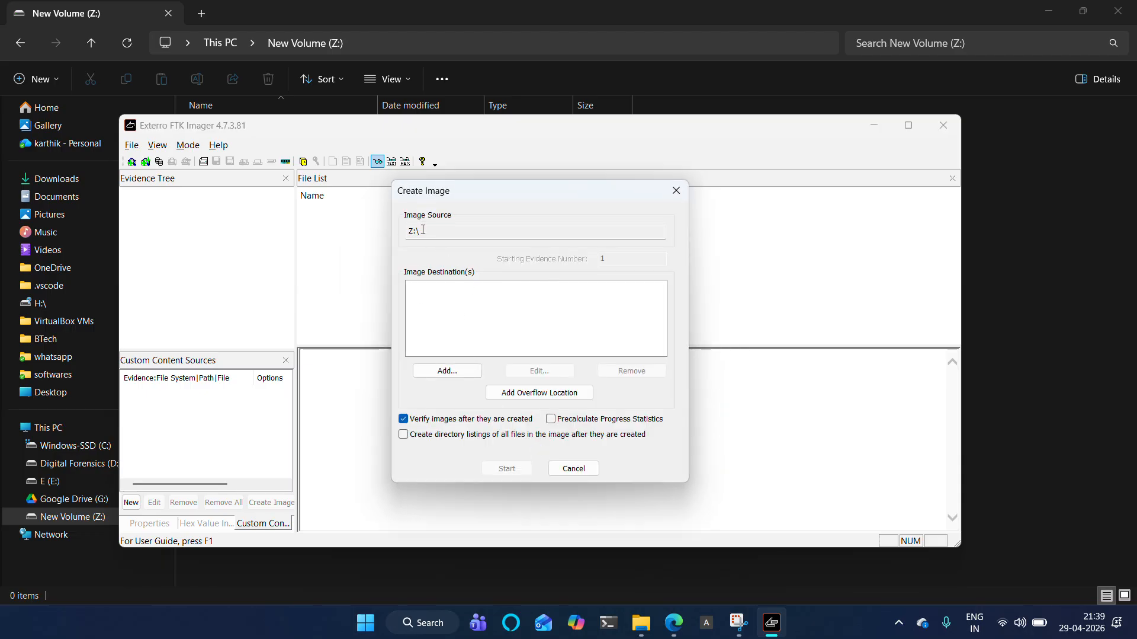
click(448, 372)
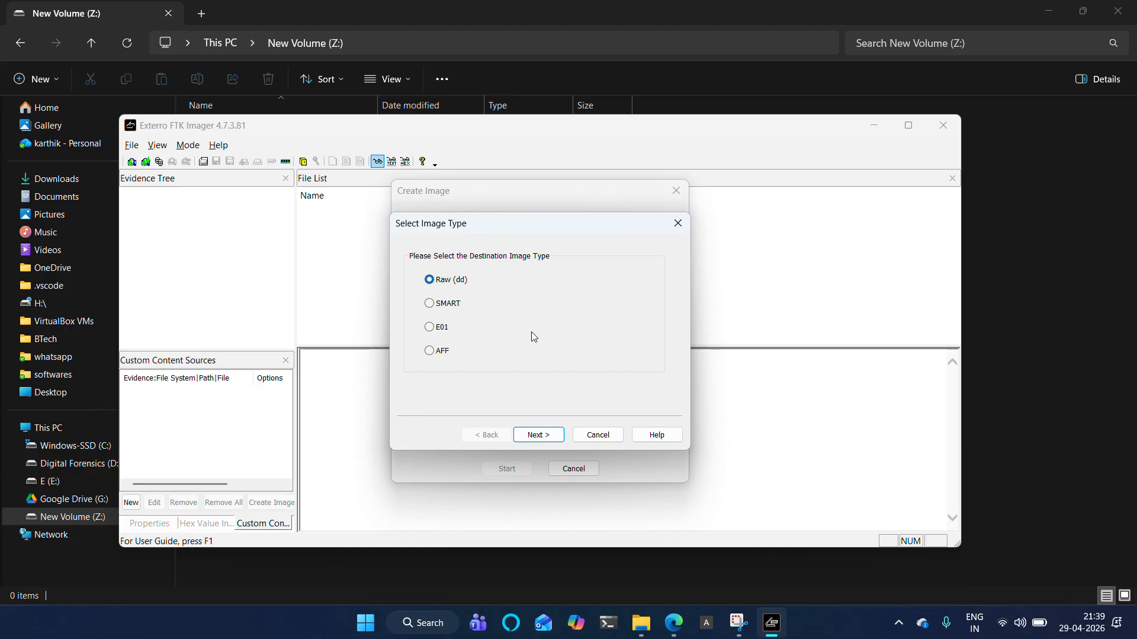
click(539, 438)
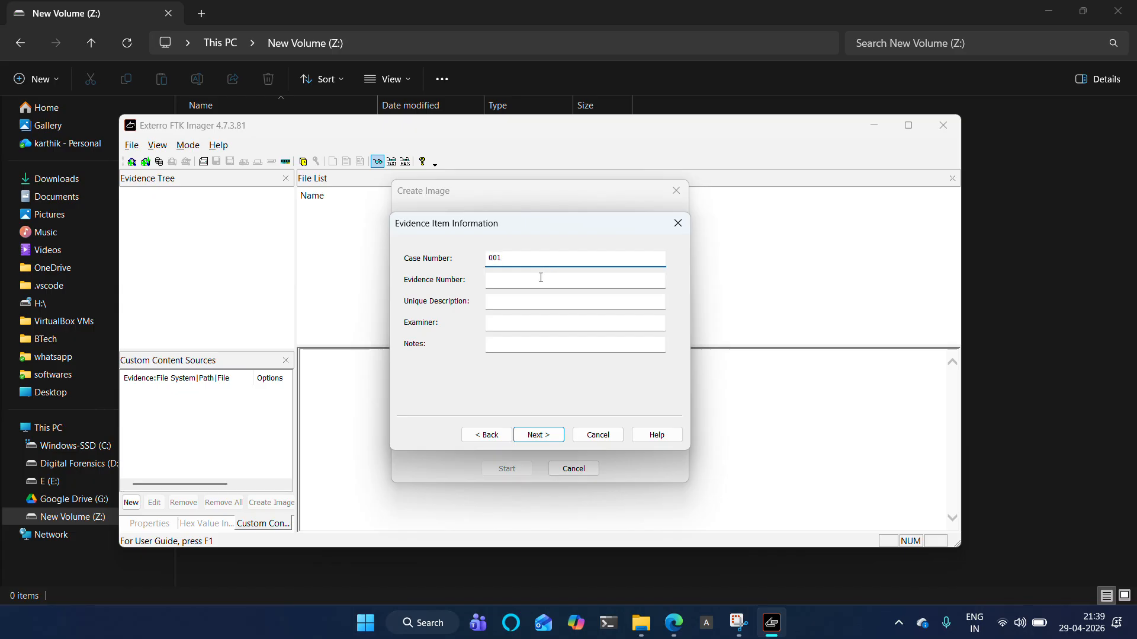
- Fill in the evidence information with case number 001, evidence number 1, unique description "Suspet's file" and the examiner's name, leaving the notes empty
click(539, 279)
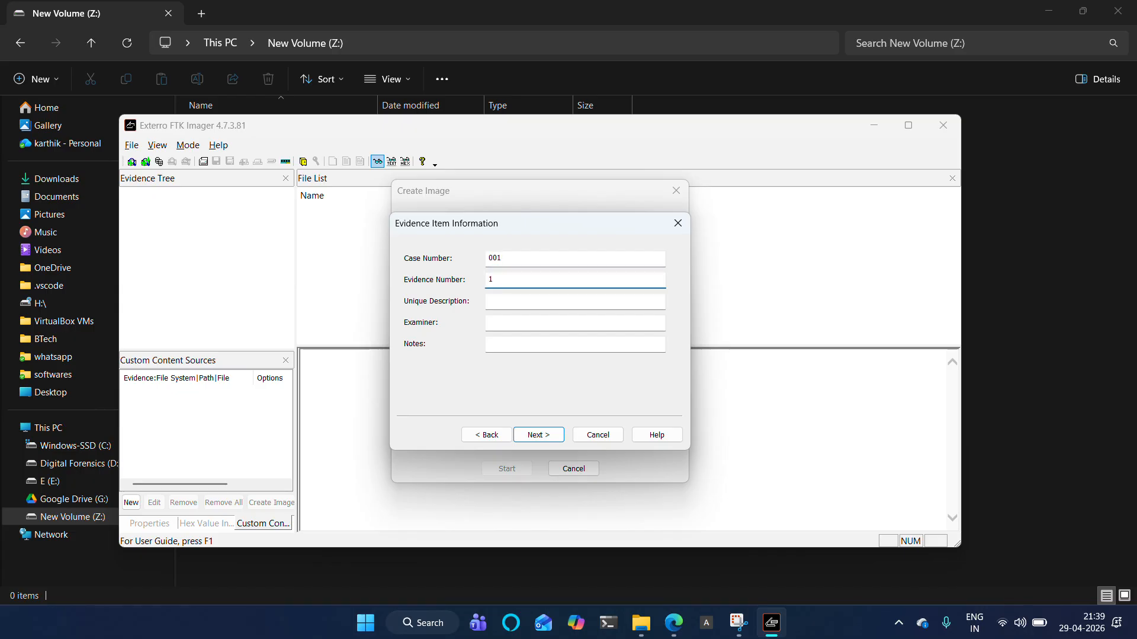
click(509, 301)
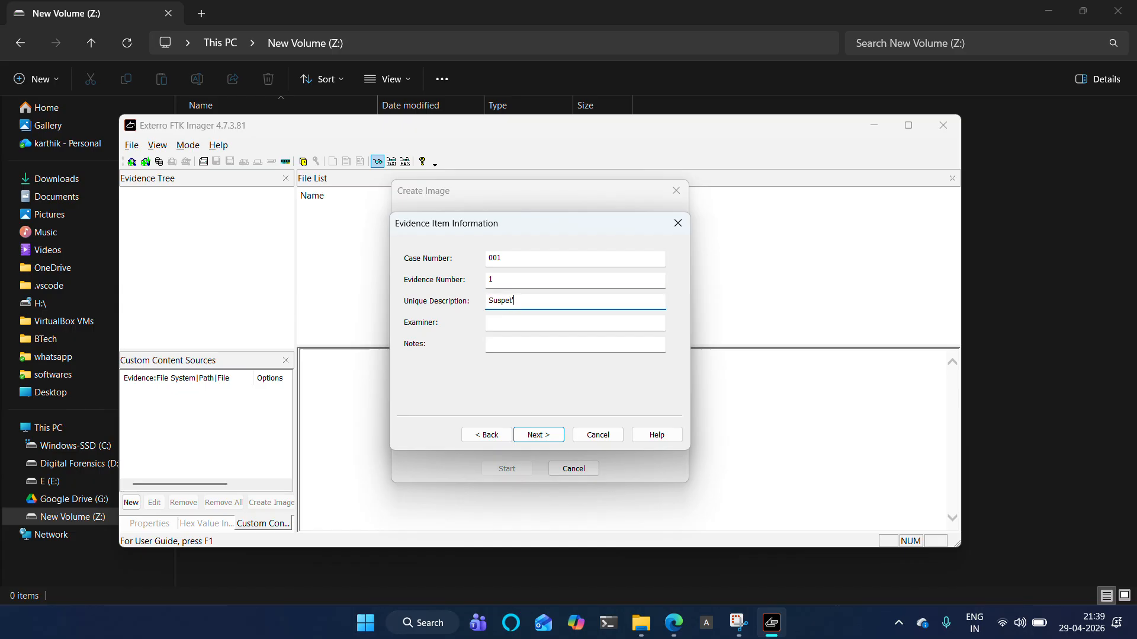
text(Suspet's file)
click(576, 325)
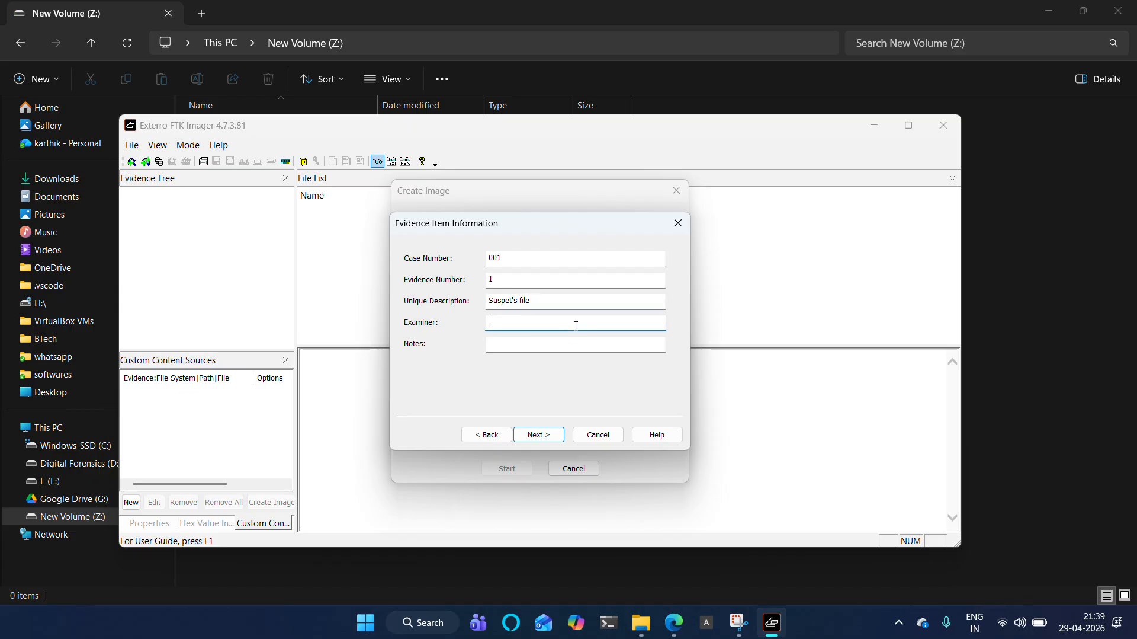
text(Karthik)
click(587, 345)
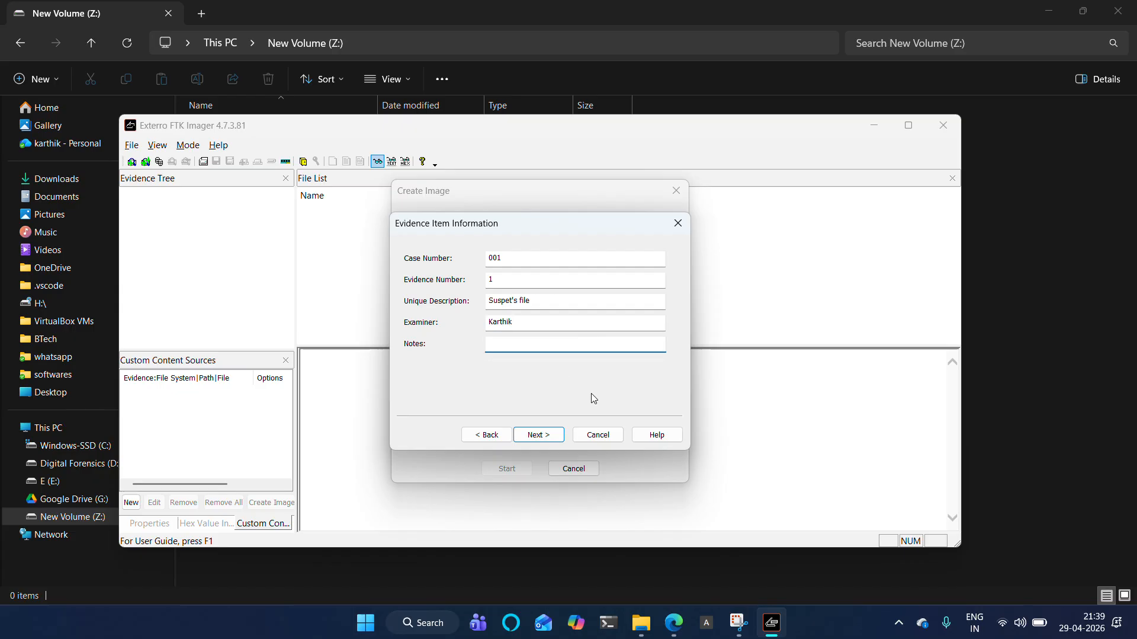
click(554, 434)
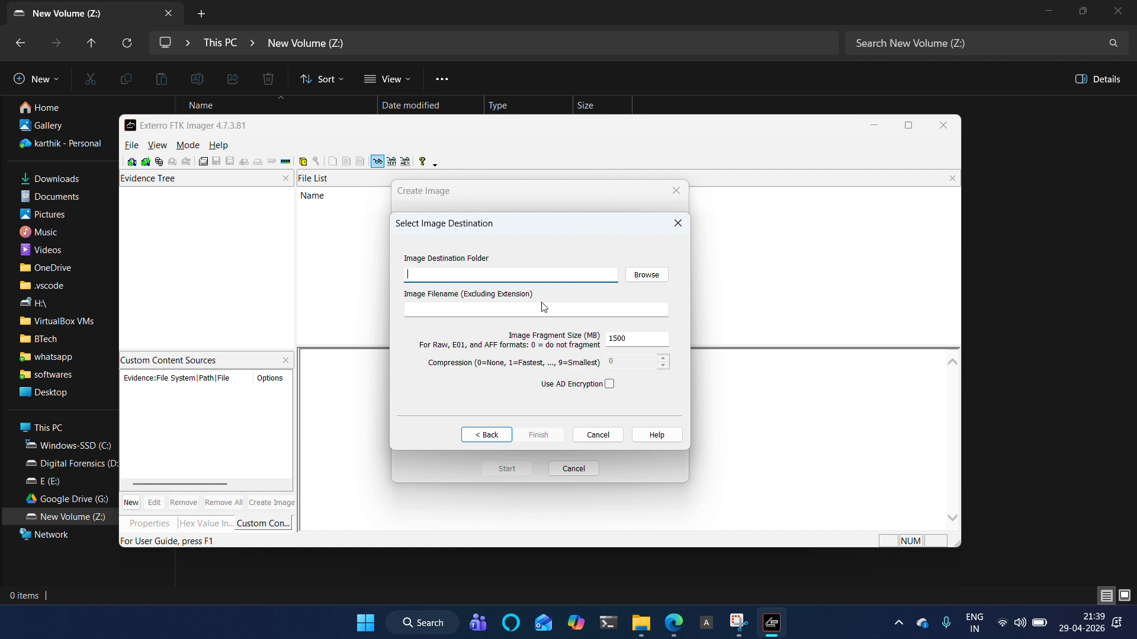
- Choose the whatsapp folder on the desktop as the image destination folder
click(645, 275)
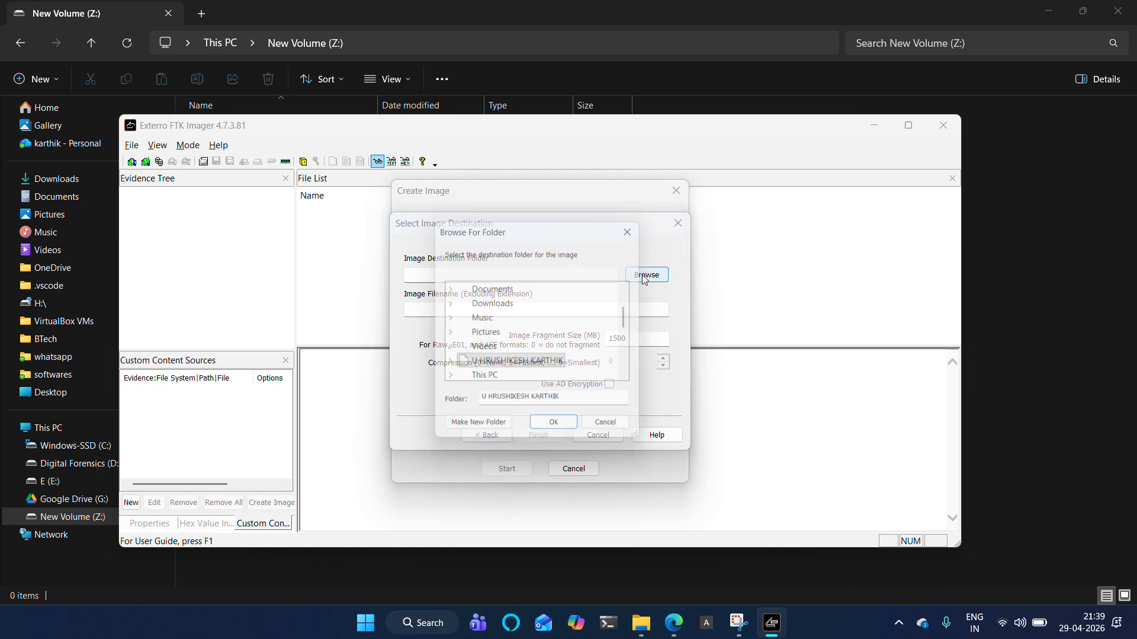
scroll(498, 340, down, 2)
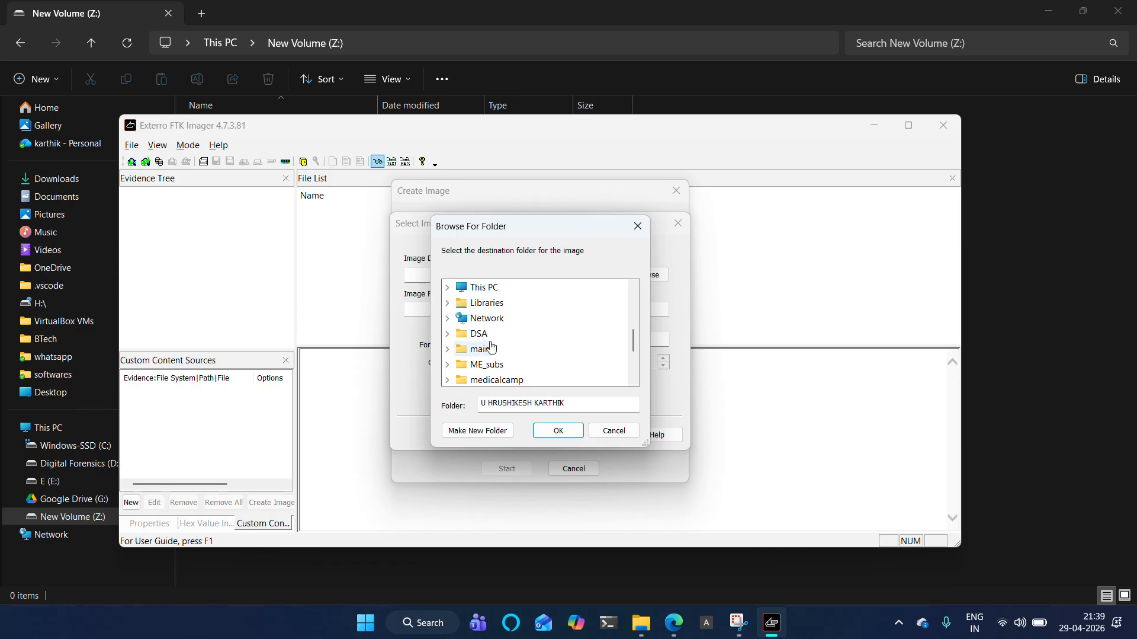
double_click(481, 349)
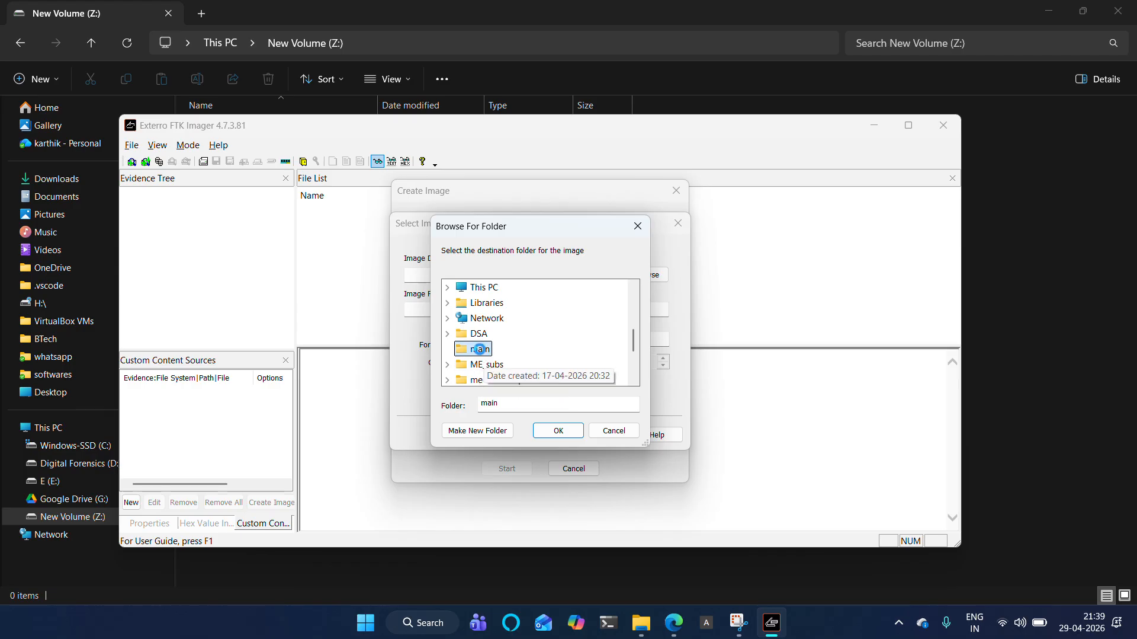
scroll(489, 352, down, 2)
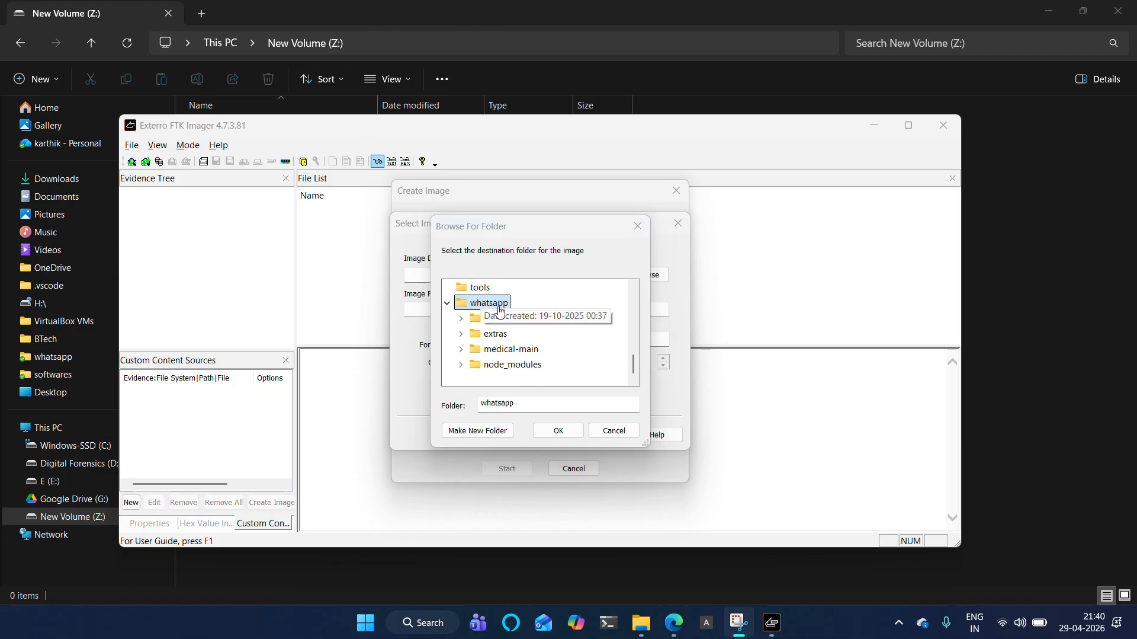
click(559, 429)
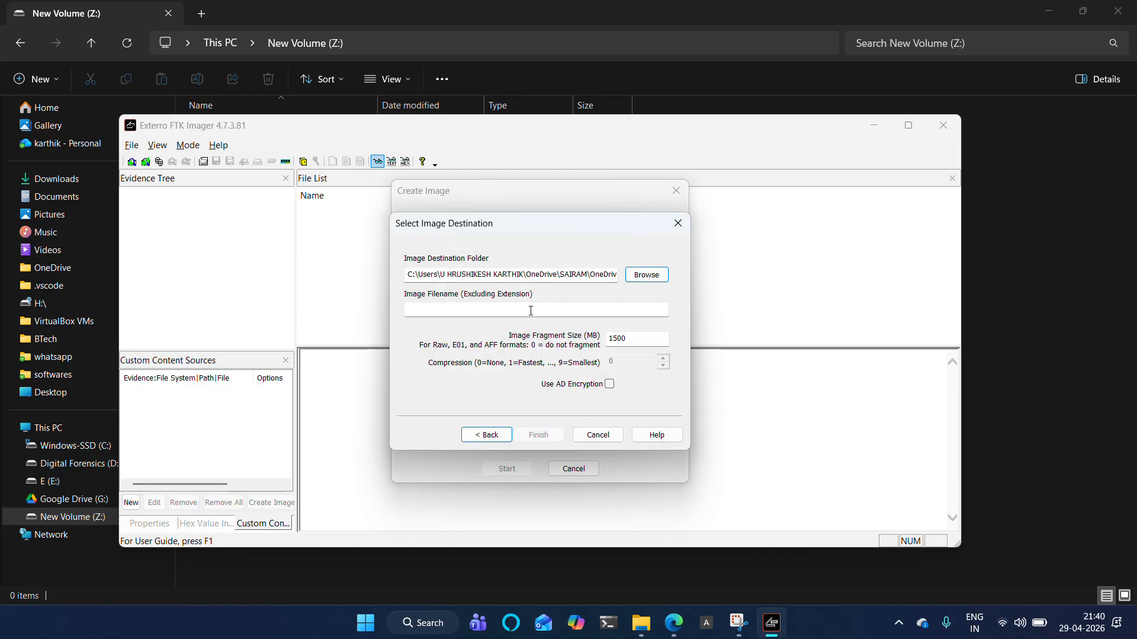
- Set the image filename to evidence and start creating the disk image of Z:\ with verification enabled
click(530, 310)
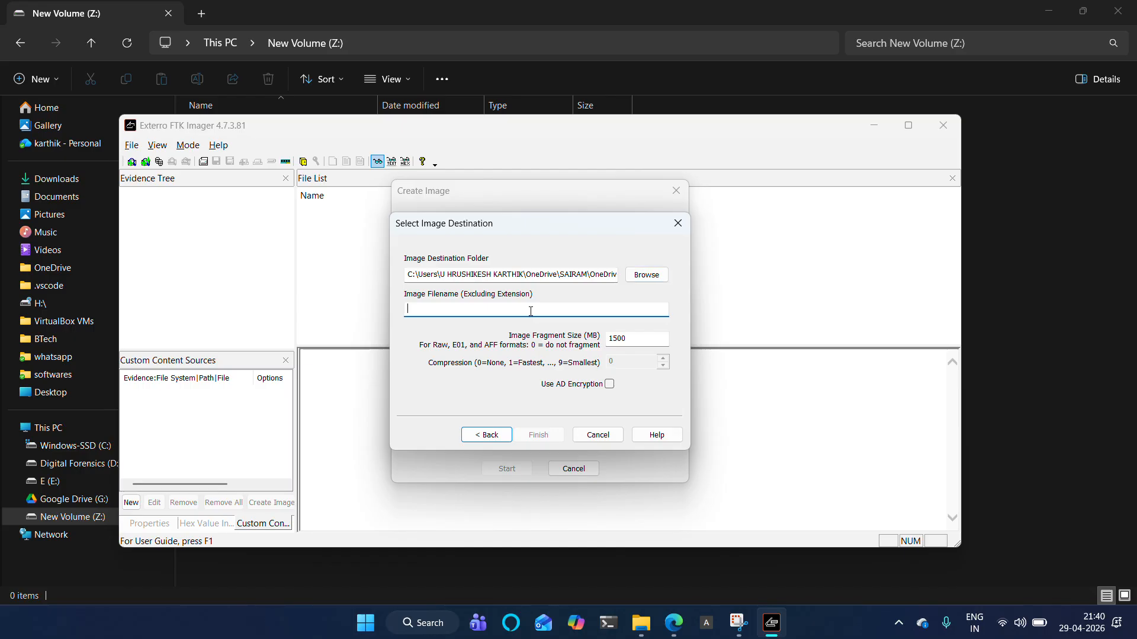
text(disk)
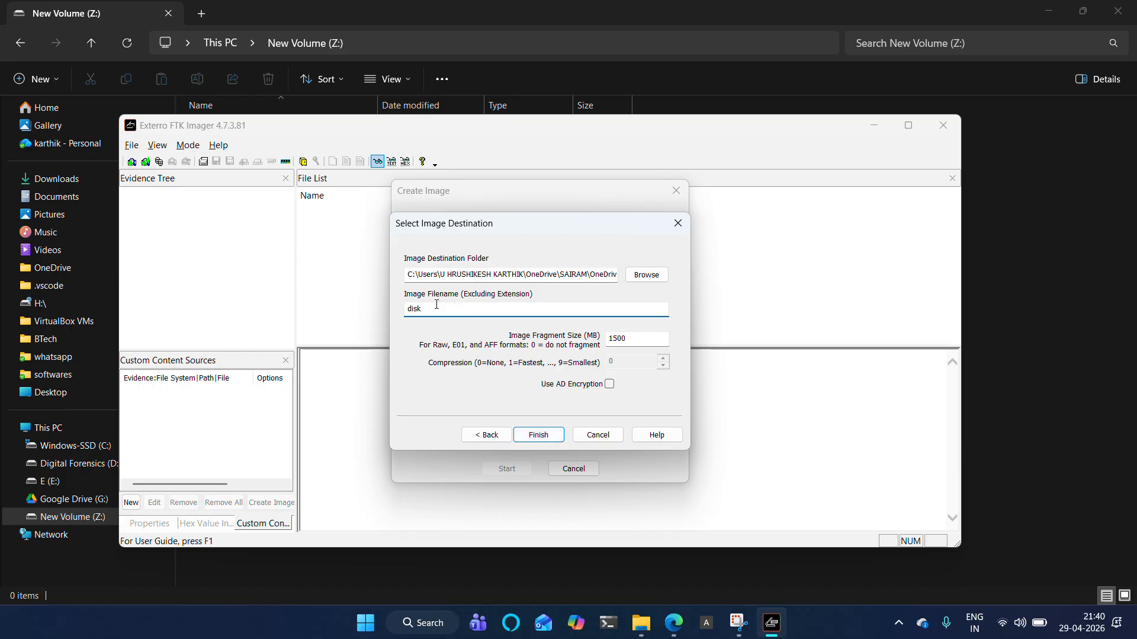
drag(437, 304, 413, 311)
text(evidence)
click(538, 434)
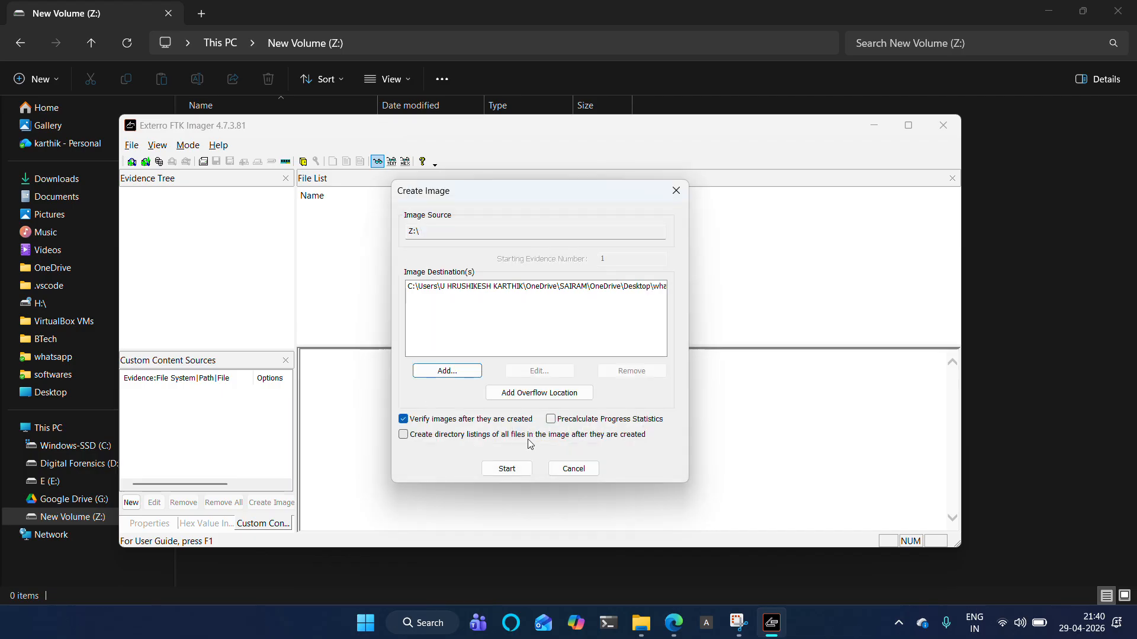
click(520, 469)
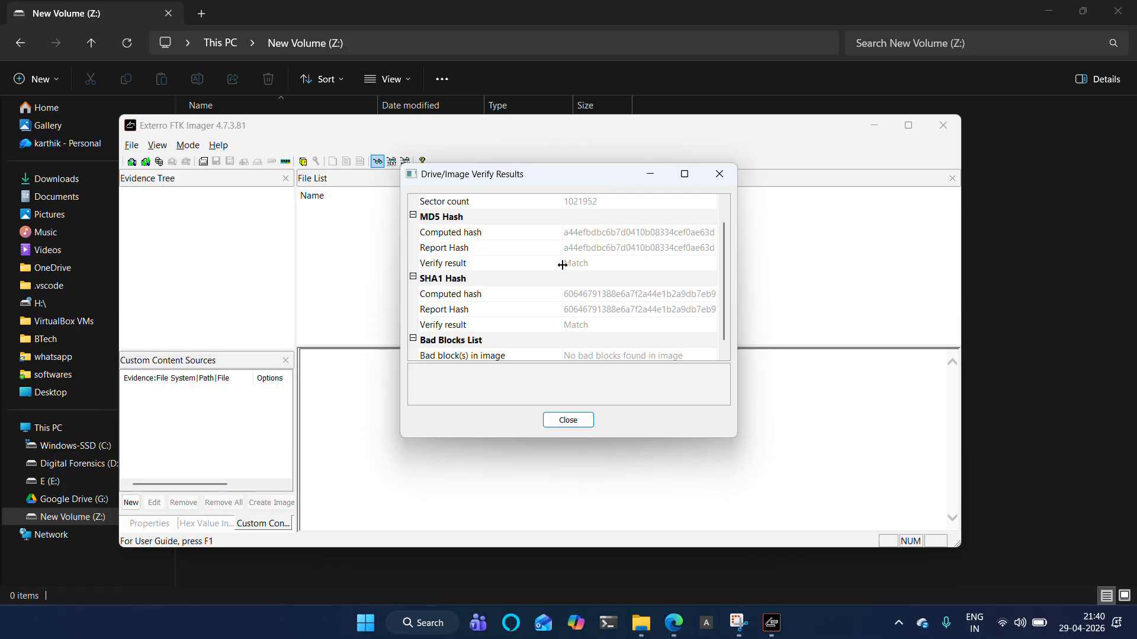
- Review the image verification results, capture a screenshot of that window and close the results and imaging progress dialogs
scroll(540, 282, down, 1)
scroll(543, 283, up, 2)
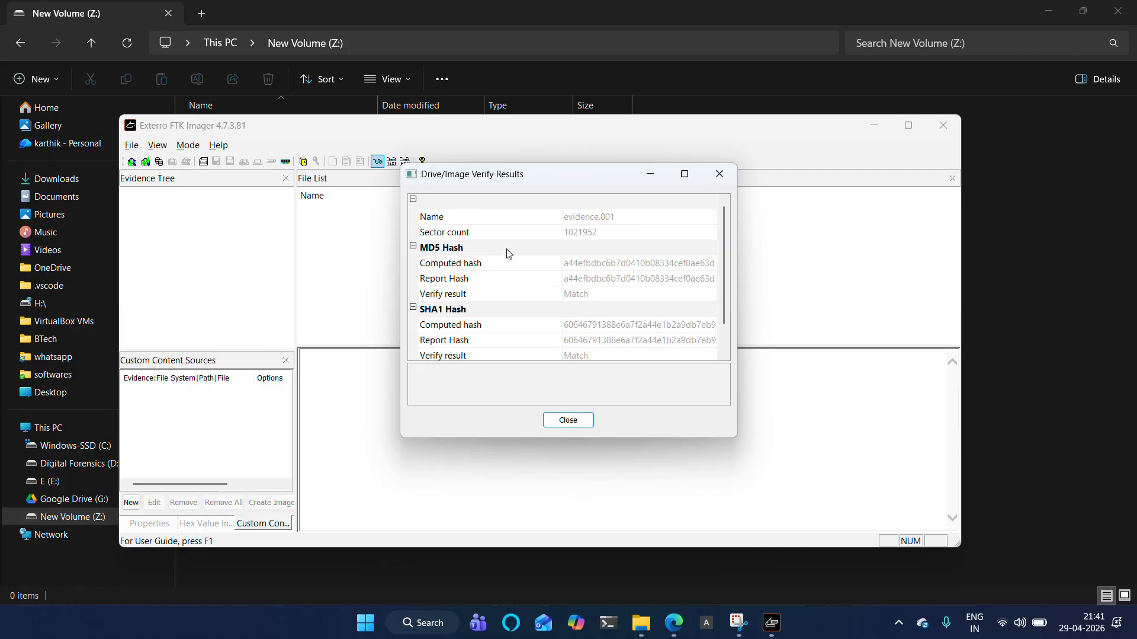
key(super+shift+s)
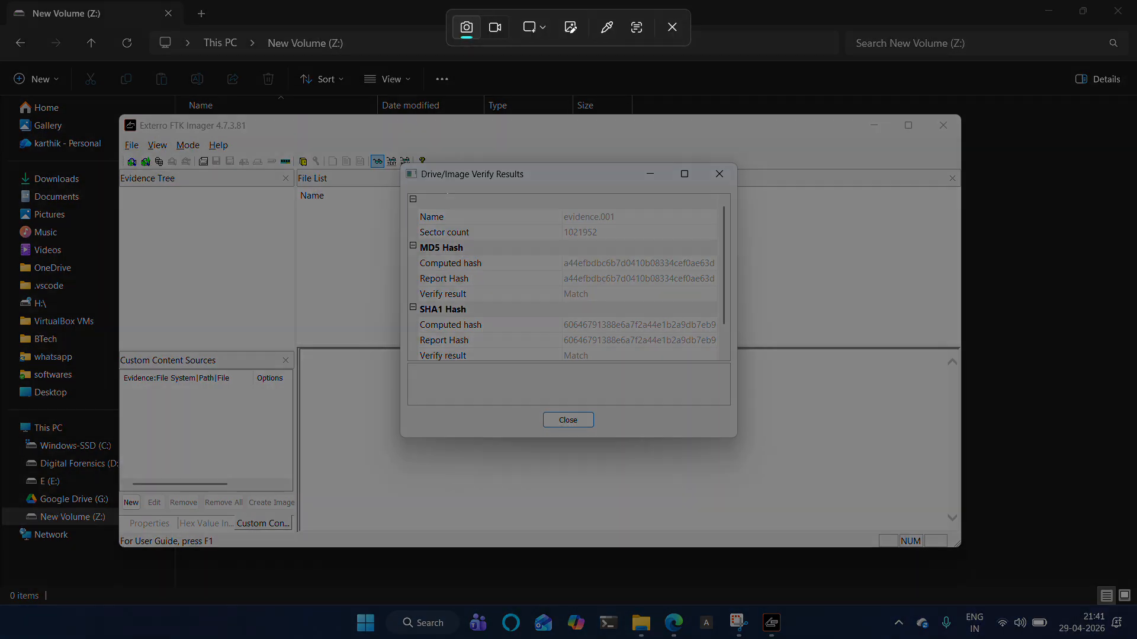
drag(404, 164, 764, 456)
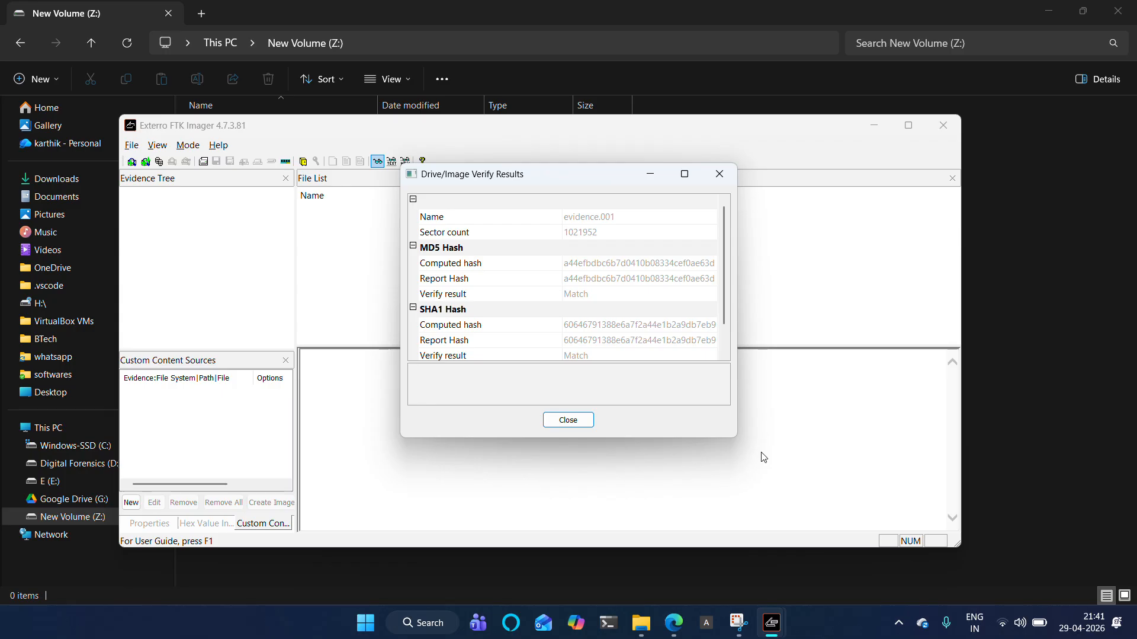
click(718, 175)
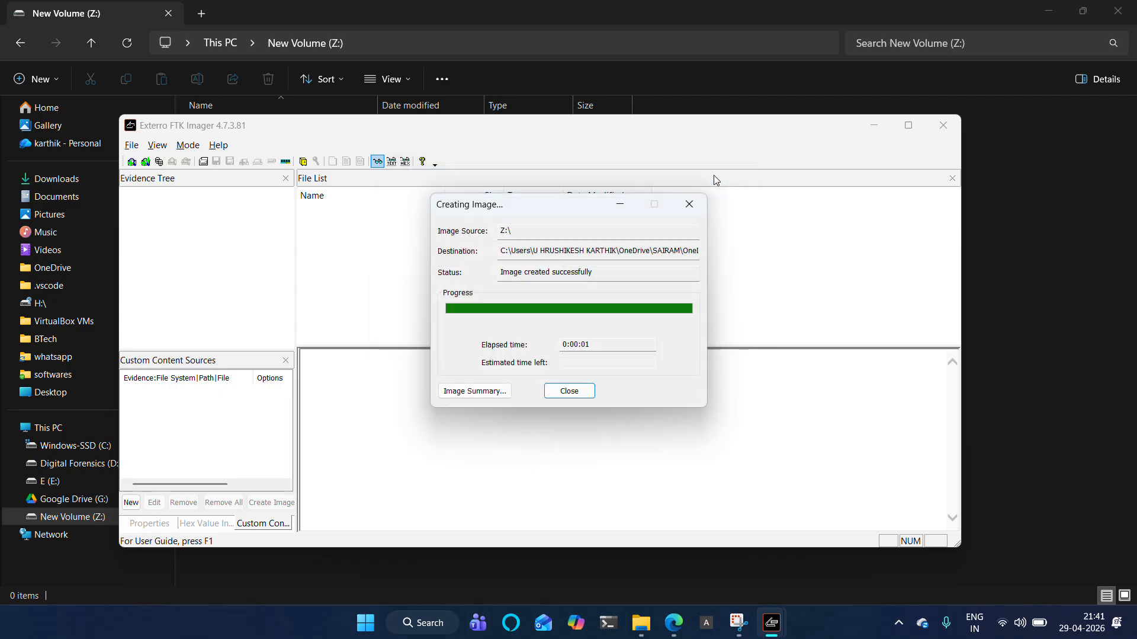
click(569, 390)
- Minimize the File Explorer and FTK Imager windows and open the whatsapp folder from the desktop
click(1057, 13)
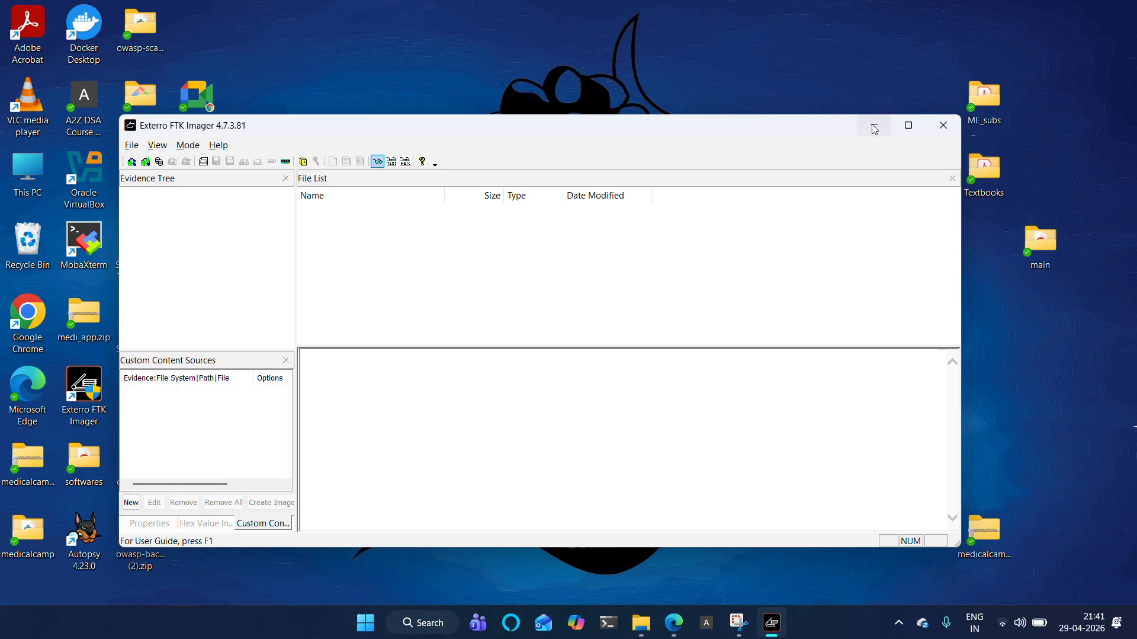
click(874, 128)
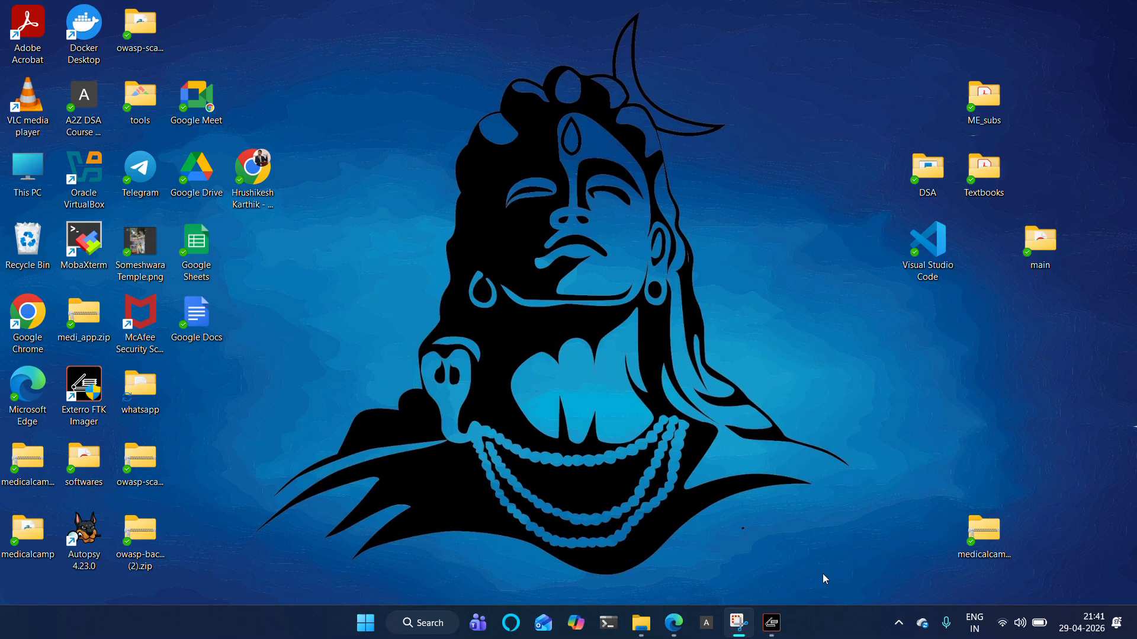
double_click(150, 413)
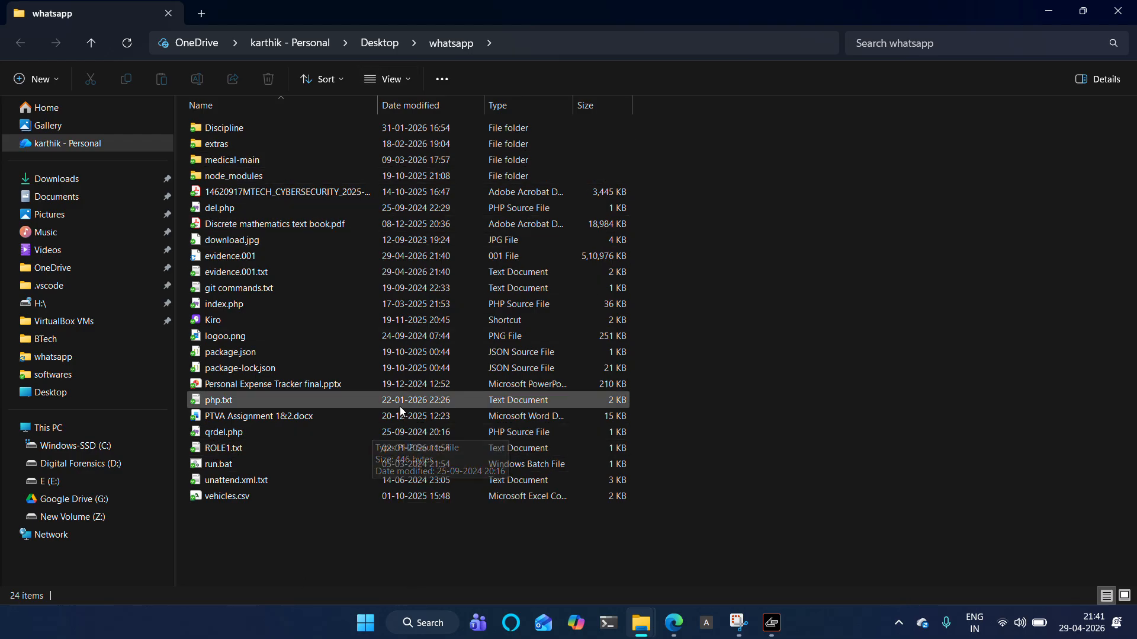
- Sort the whatsapp folder by date modified in descending order to locate the evidence image files, and minimize the window
click(337, 77)
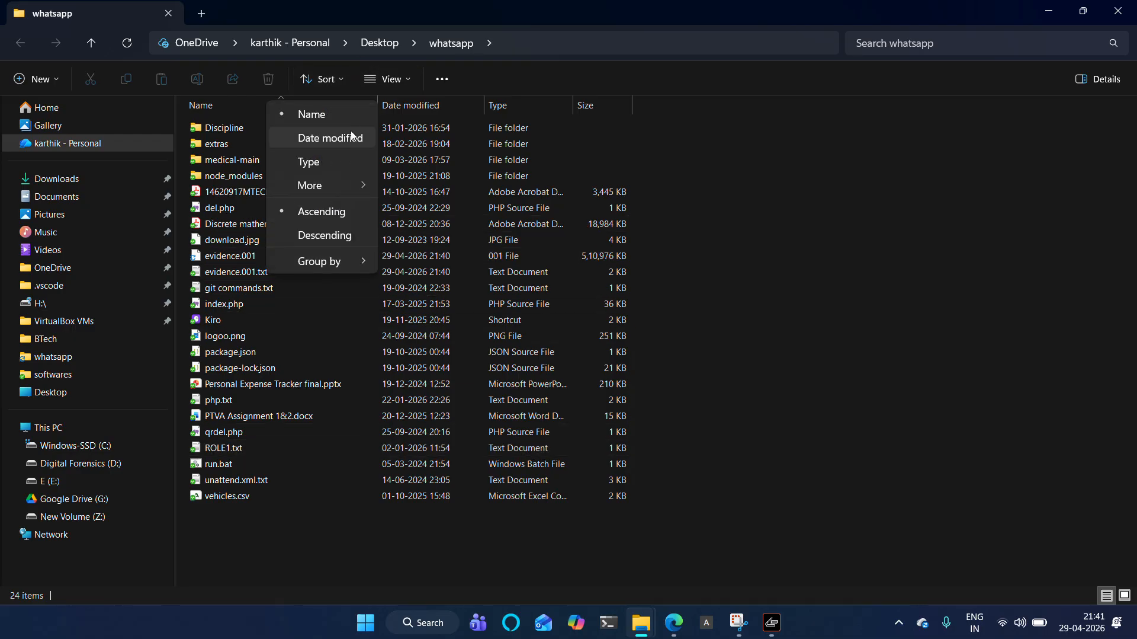
mouse_move(363, 185)
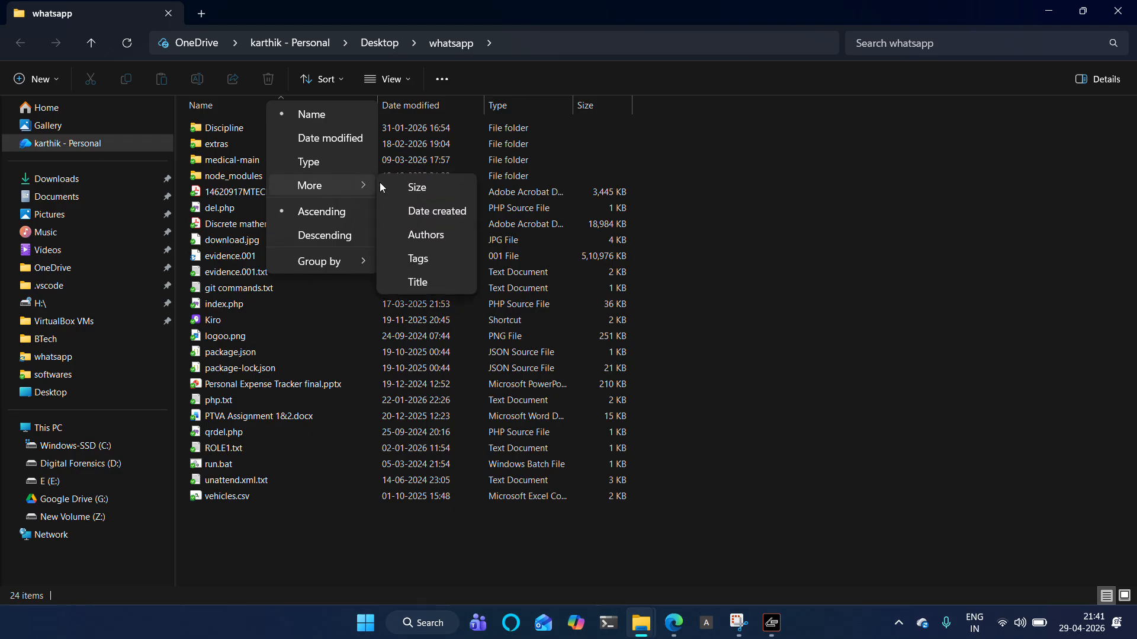
click(341, 138)
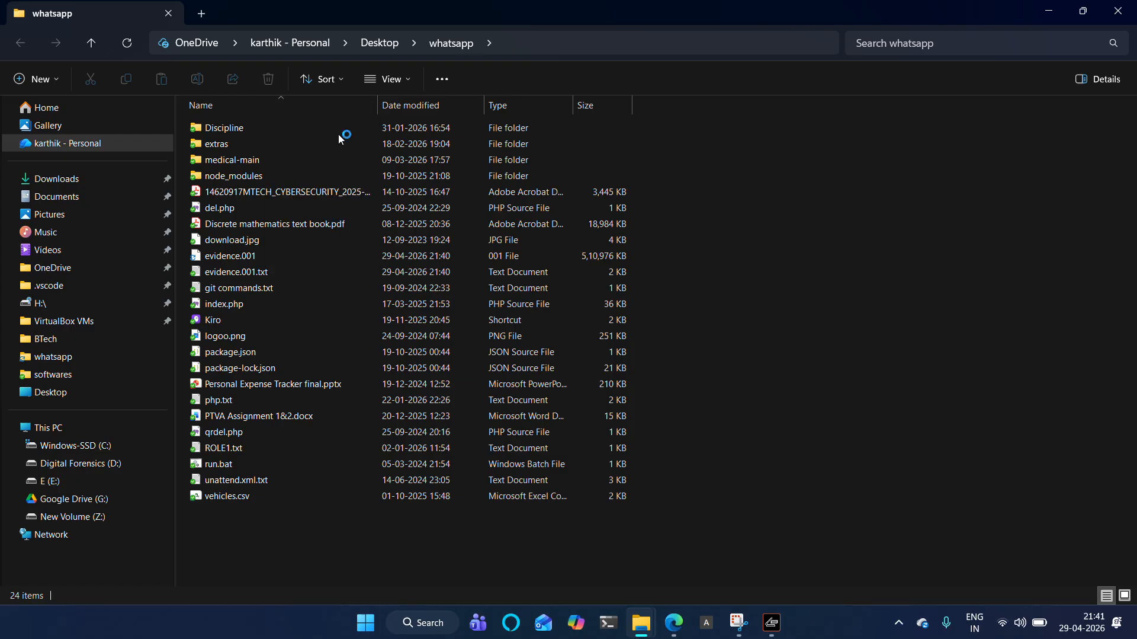
click(329, 83)
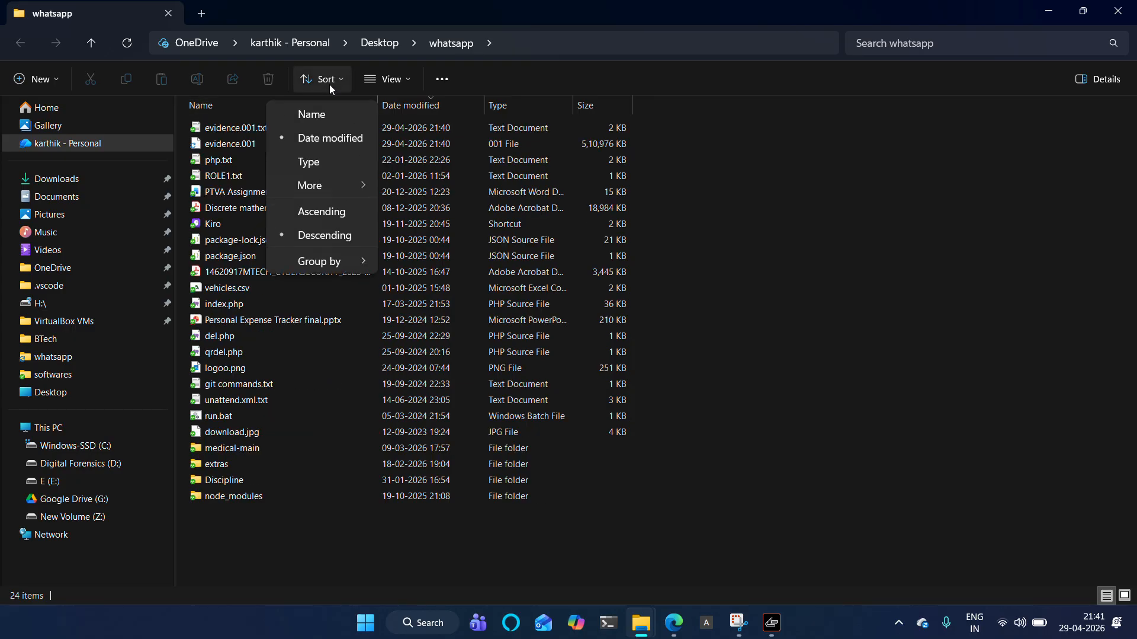
click(335, 213)
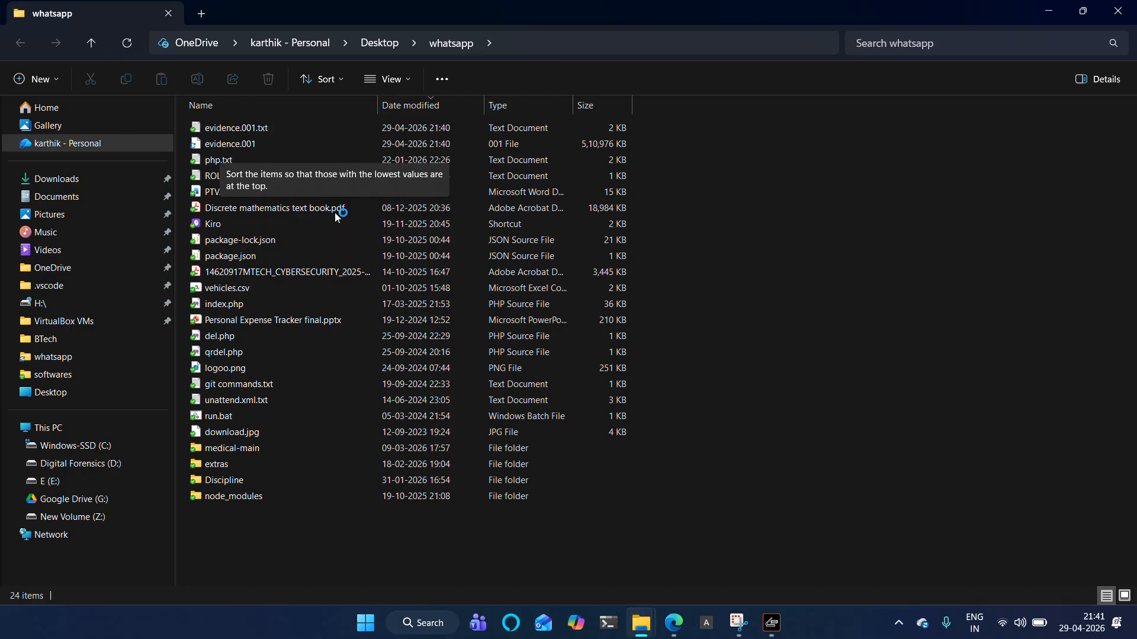
click(345, 79)
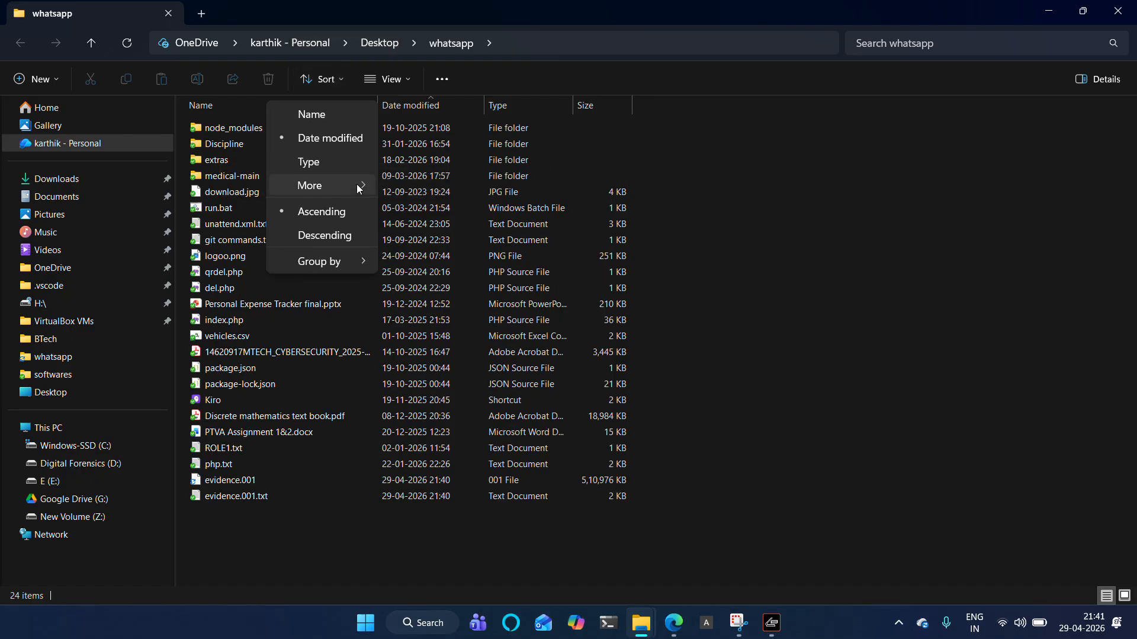
click(348, 236)
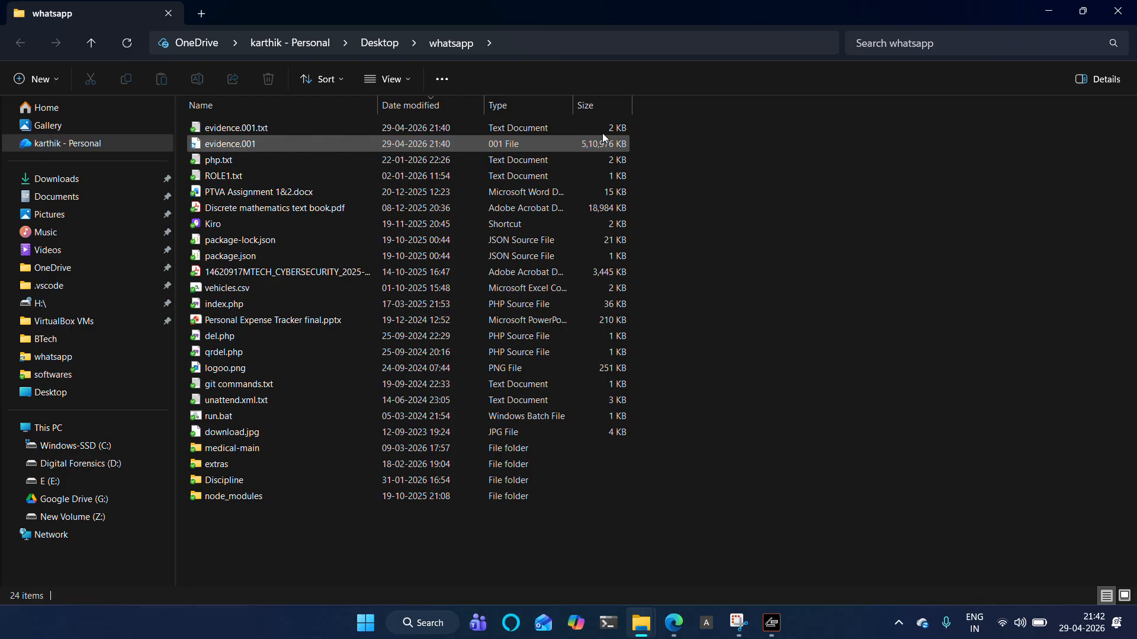
click(1049, 12)
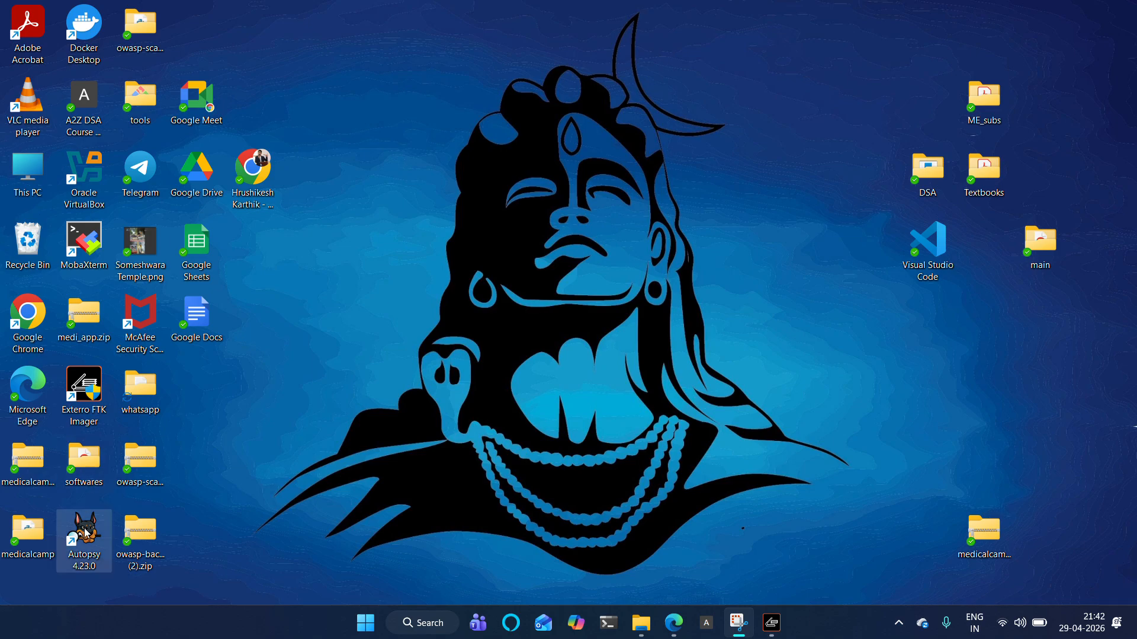
- Launch Autopsy, and meanwhile search the web in Edge for "autopsy download", view the official Autopsy download page and close it
double_click(85, 532)
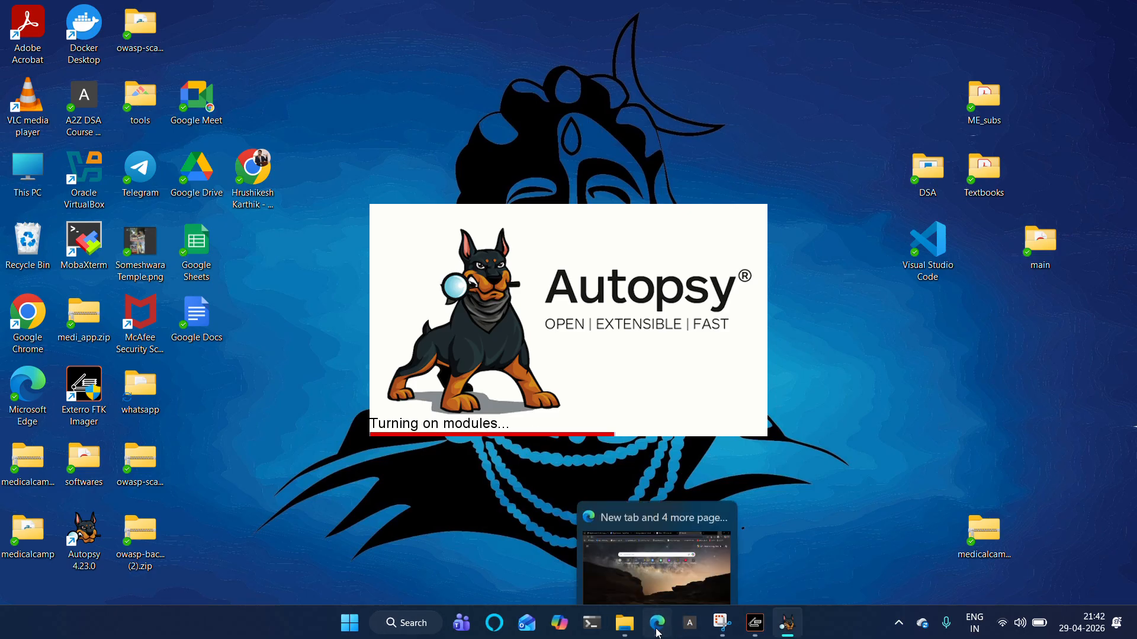
click(659, 633)
text(a)
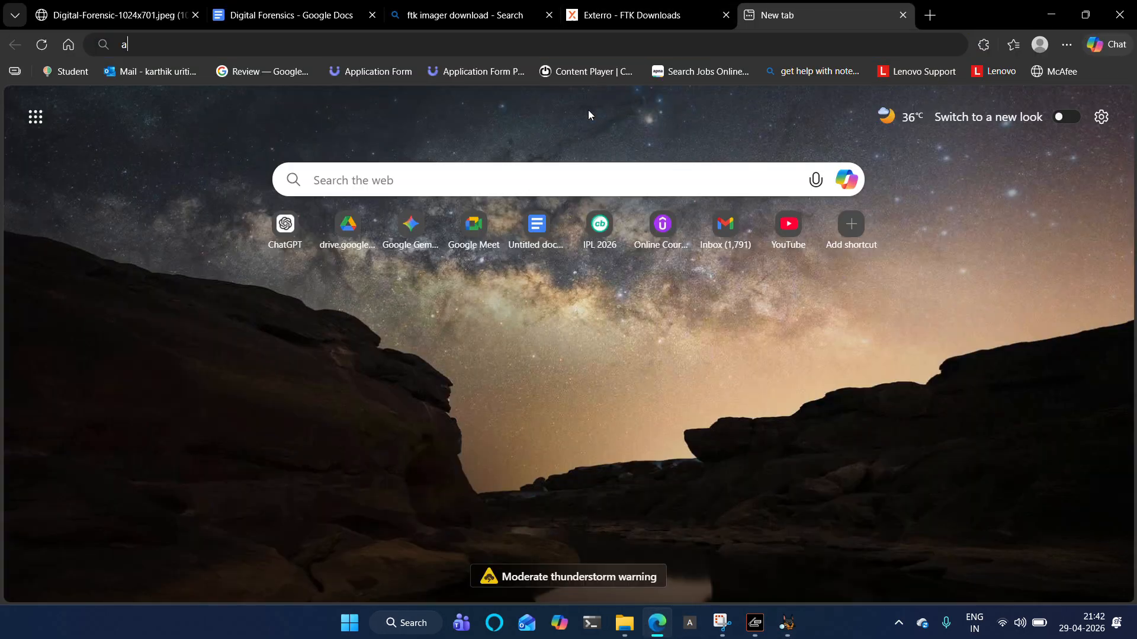
text(utops)
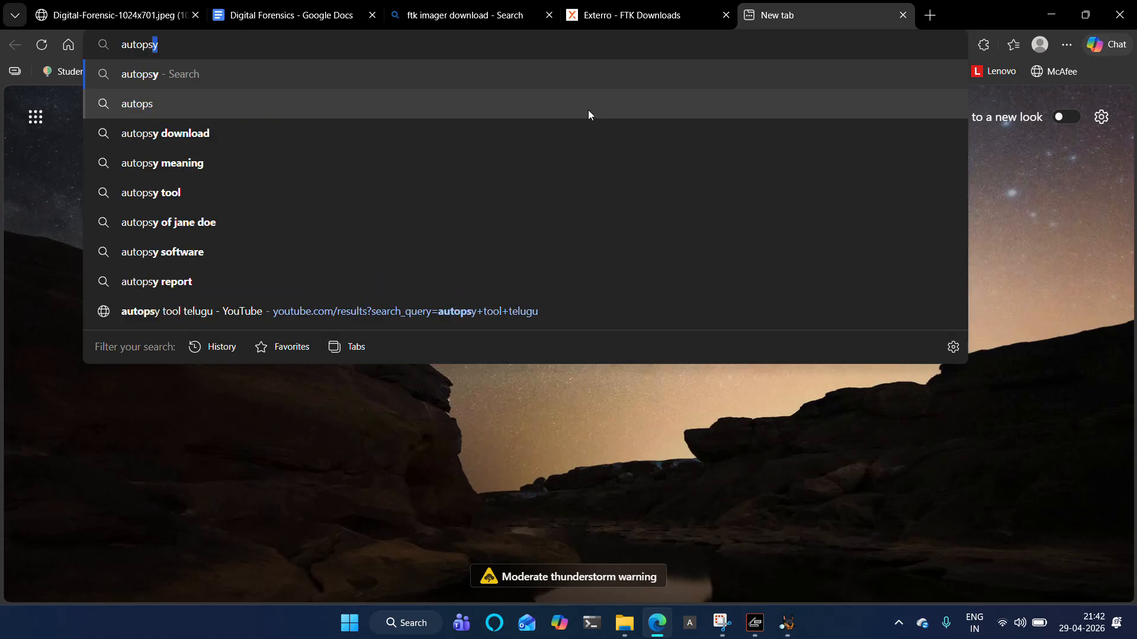
click(474, 134)
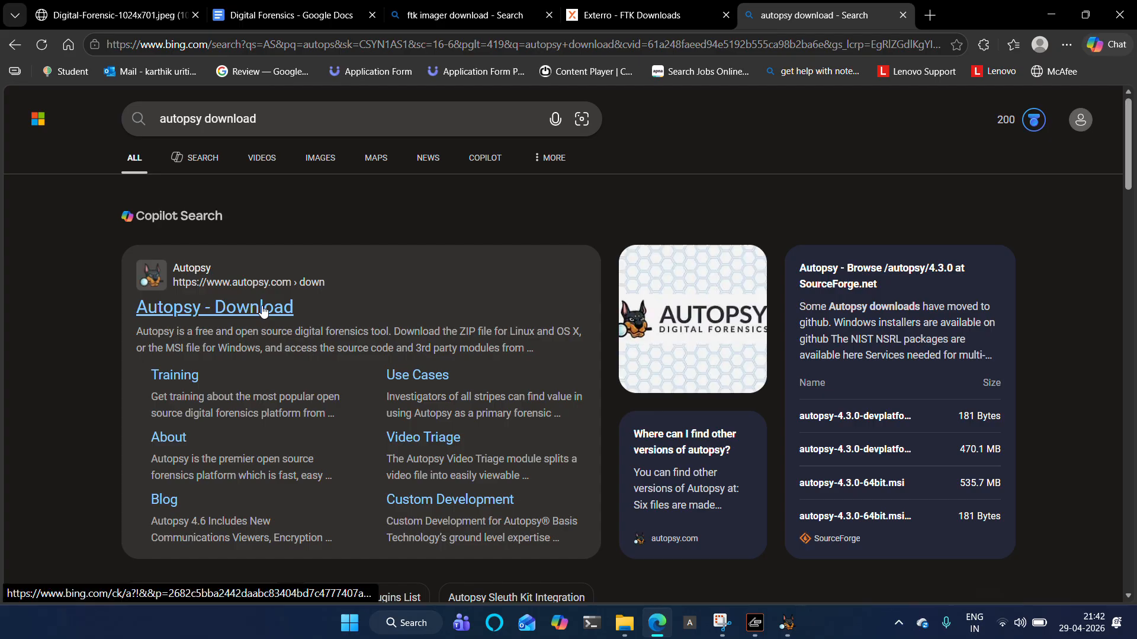
click(262, 307)
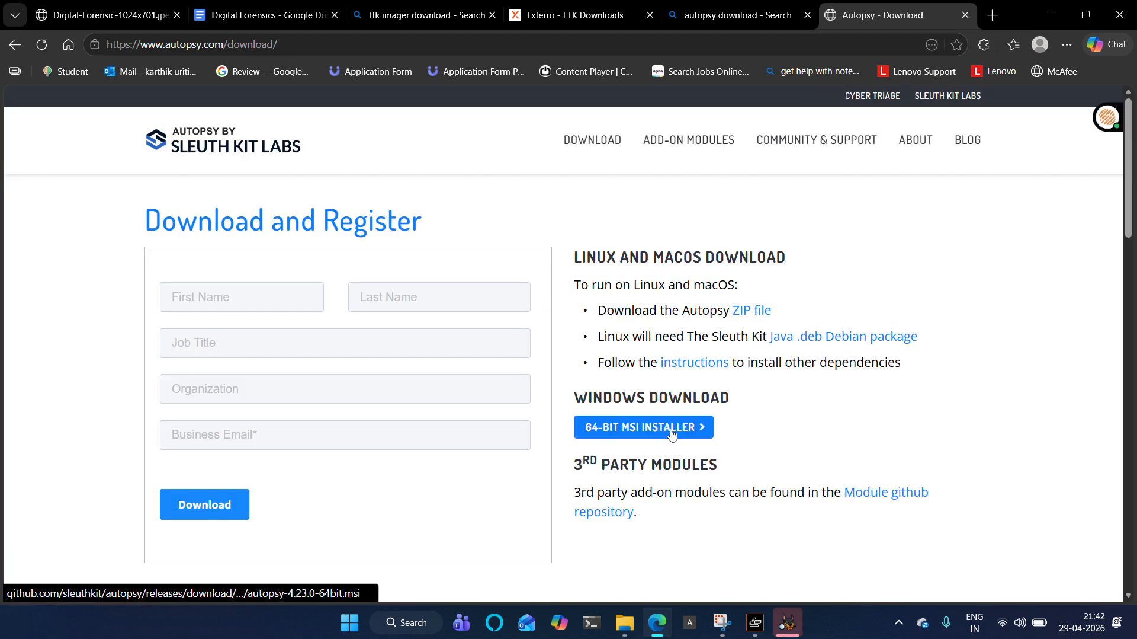
click(966, 16)
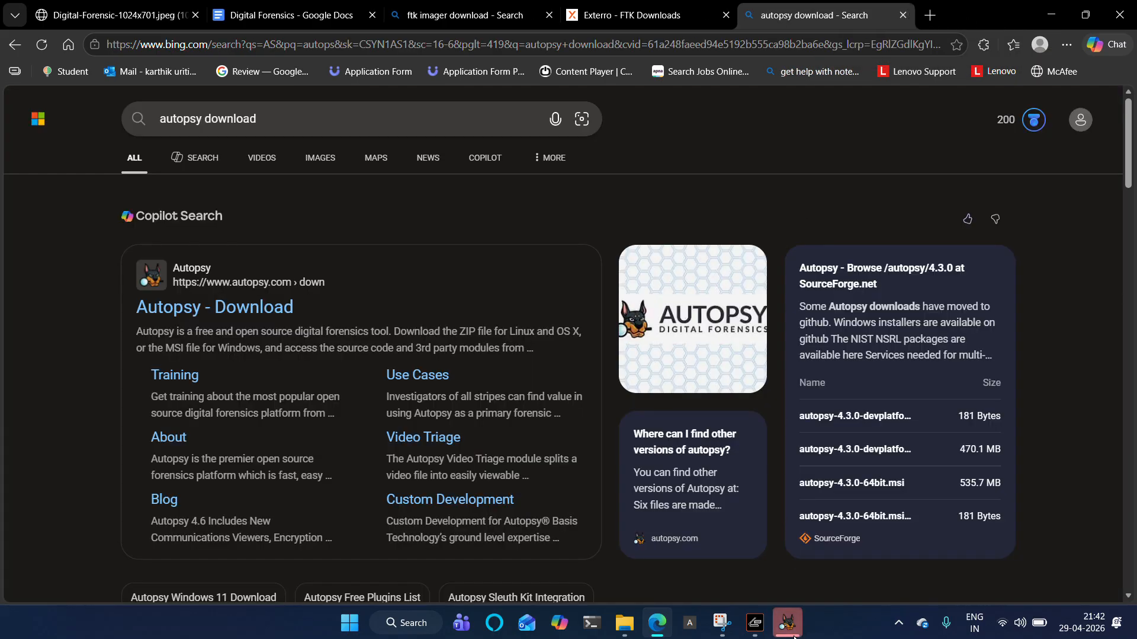
- Switch to Autopsy and start a new case named evidence1
click(771, 595)
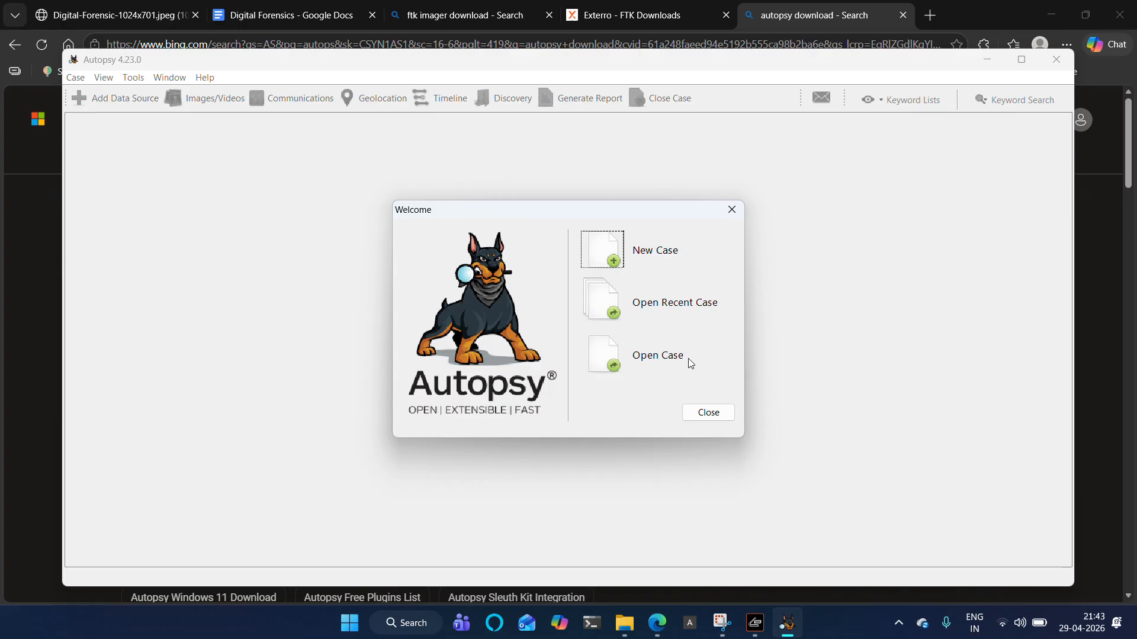
click(603, 249)
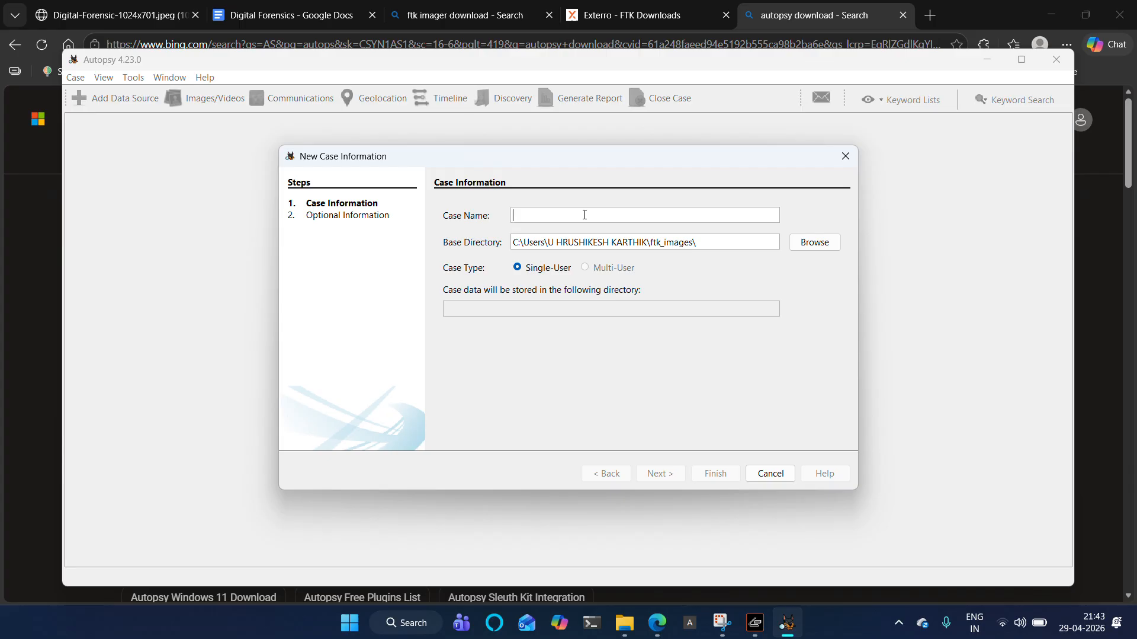
text(evidence1)
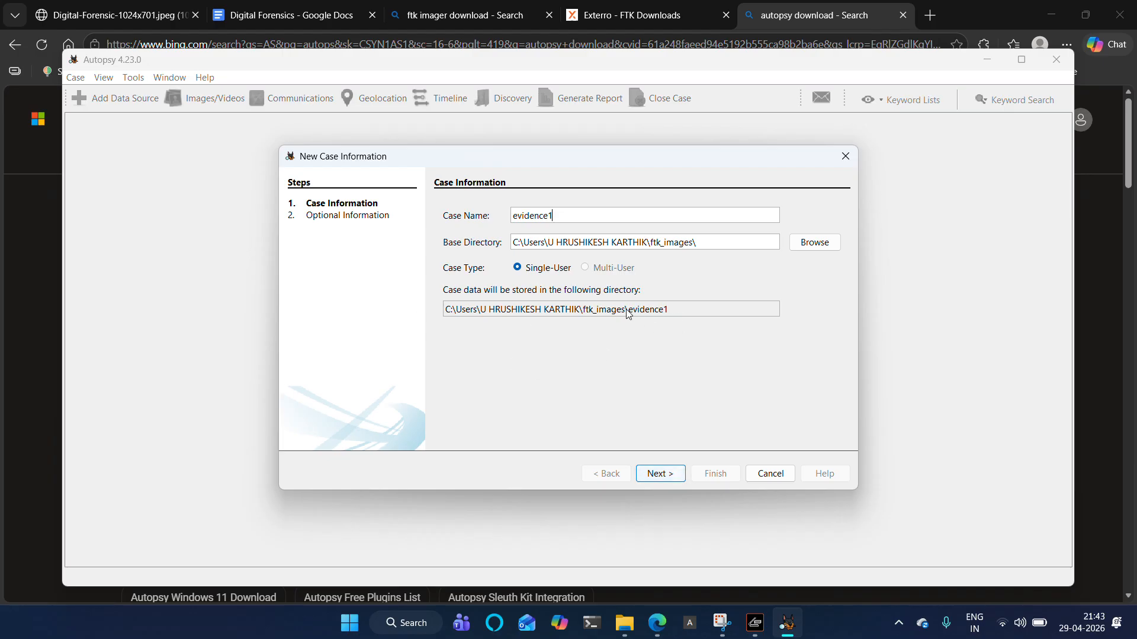
- Set the case's base directory to the whatsapp folder on the Desktop and continue to the optional information
click(832, 251)
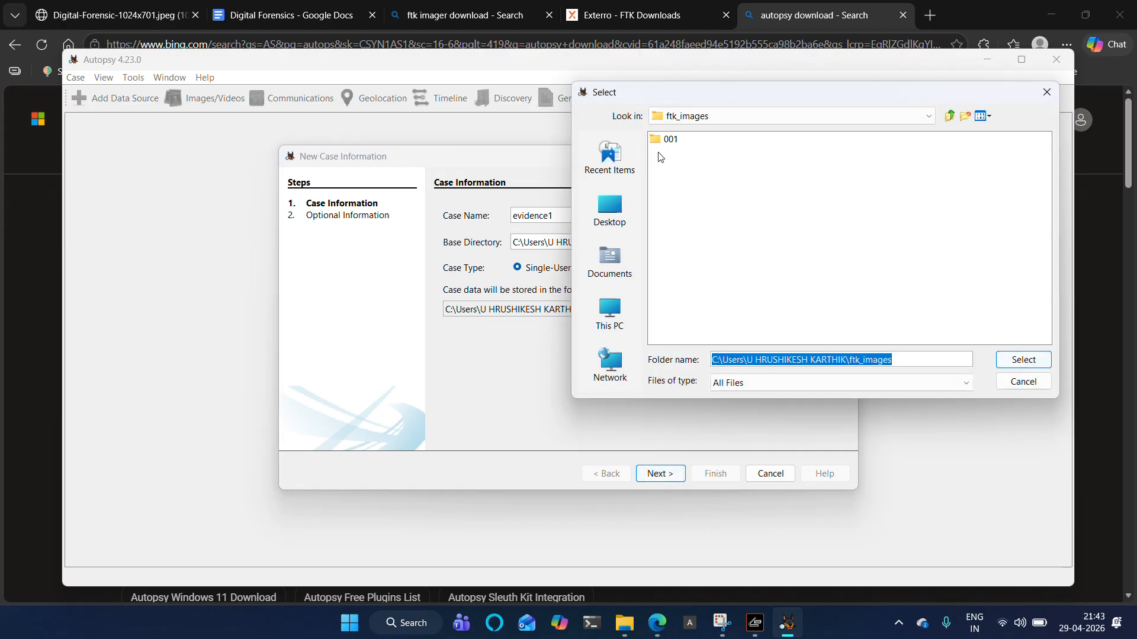
click(773, 117)
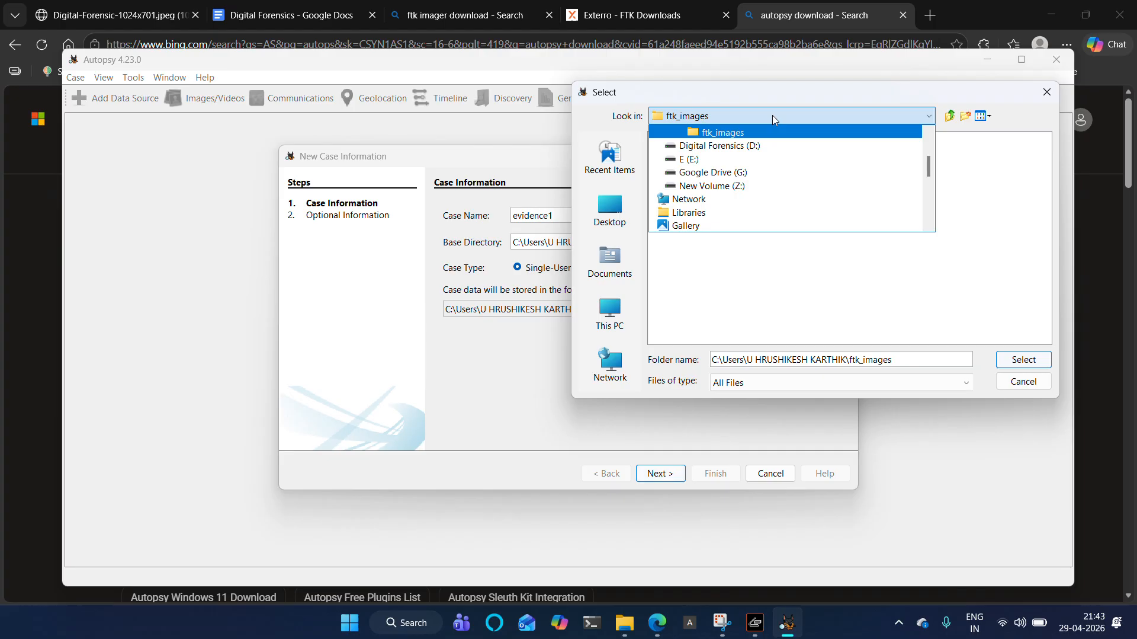
scroll(741, 178, up, 3)
scroll(705, 202, down, 1)
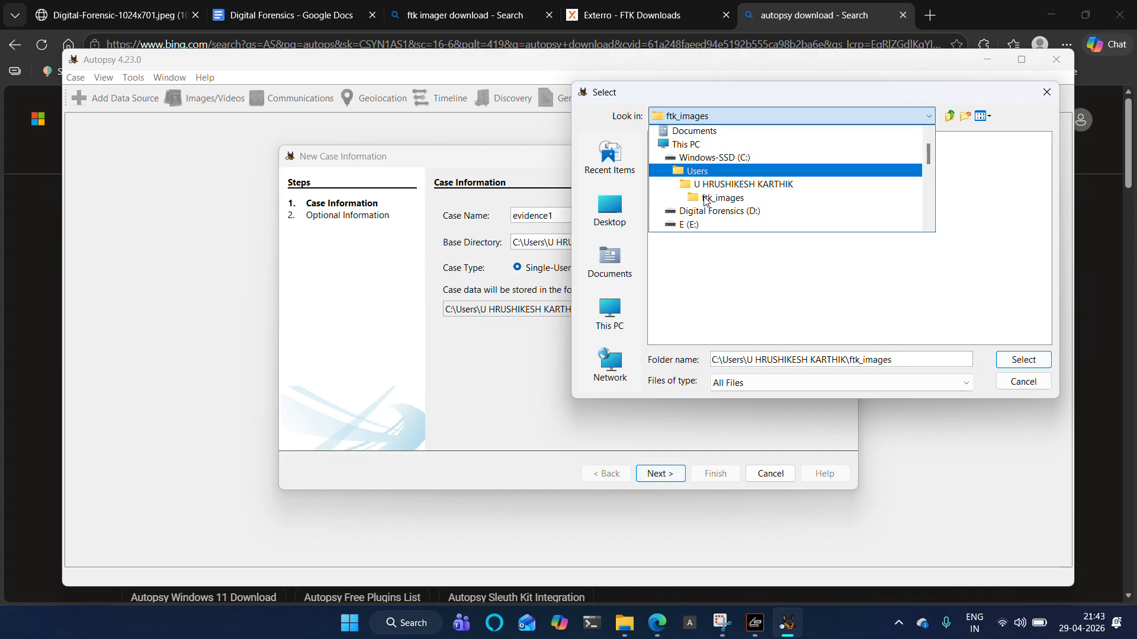
scroll(705, 201, down, 1)
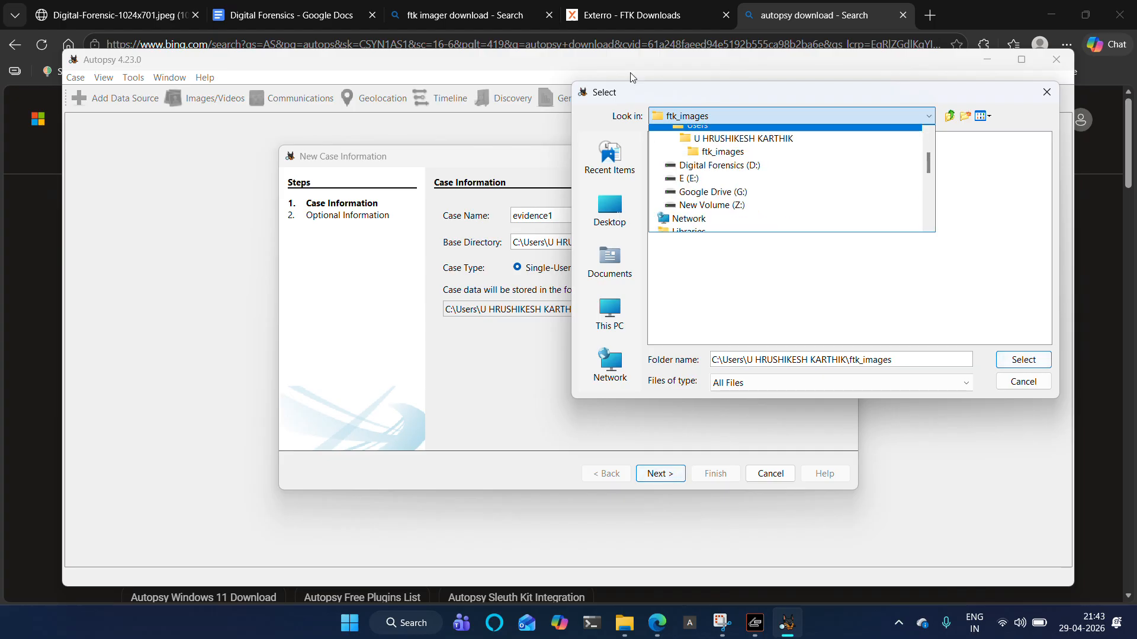
click(497, 29)
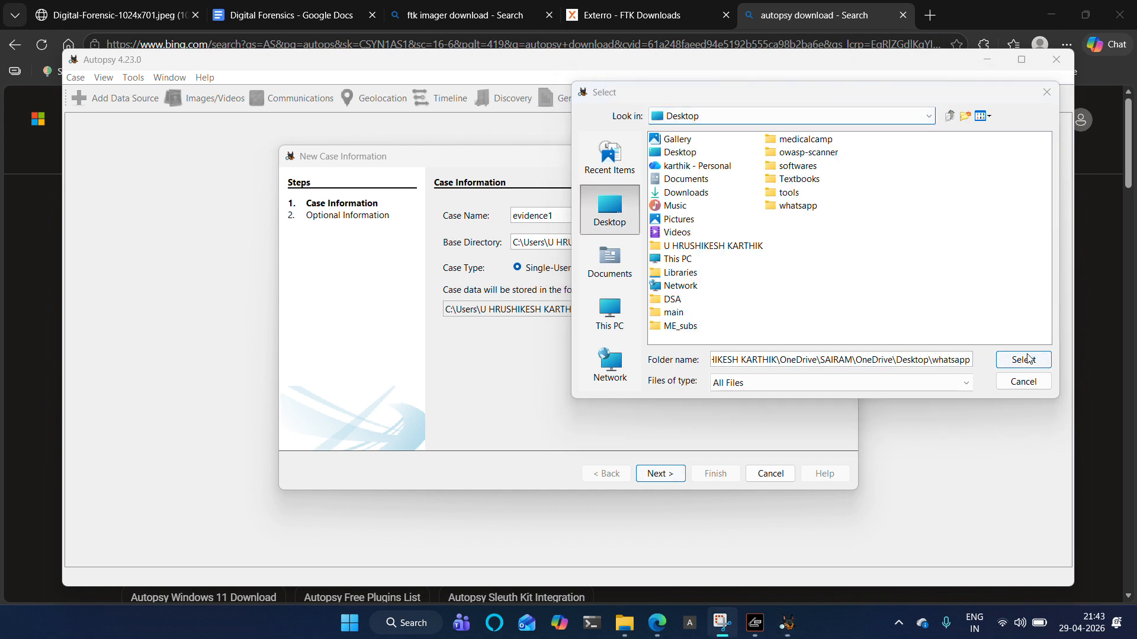
click(1028, 357)
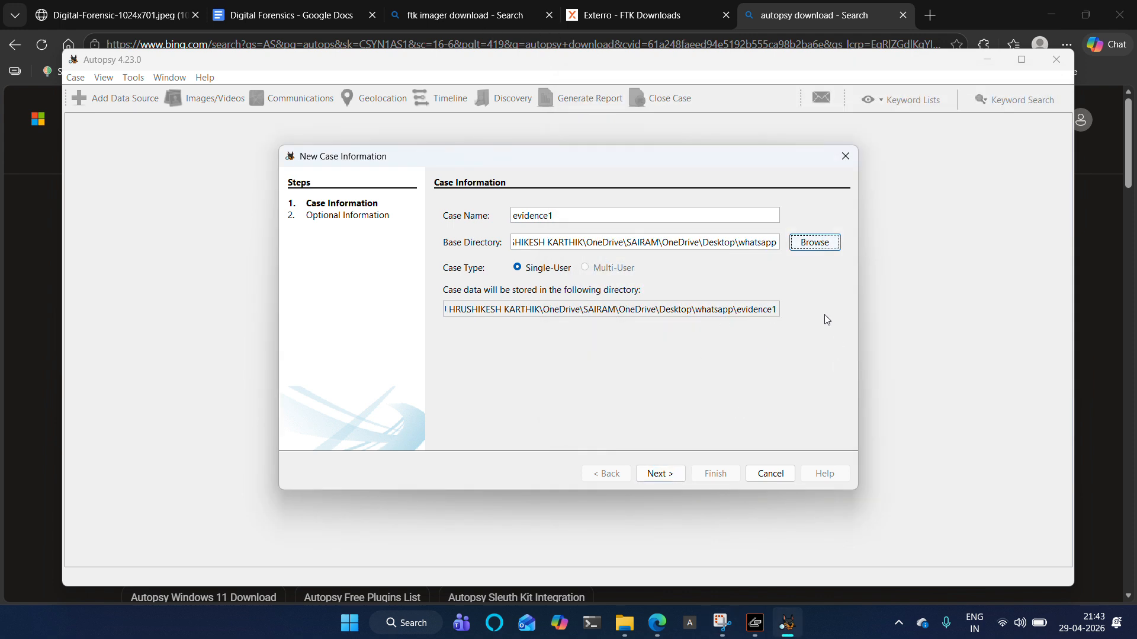
click(679, 478)
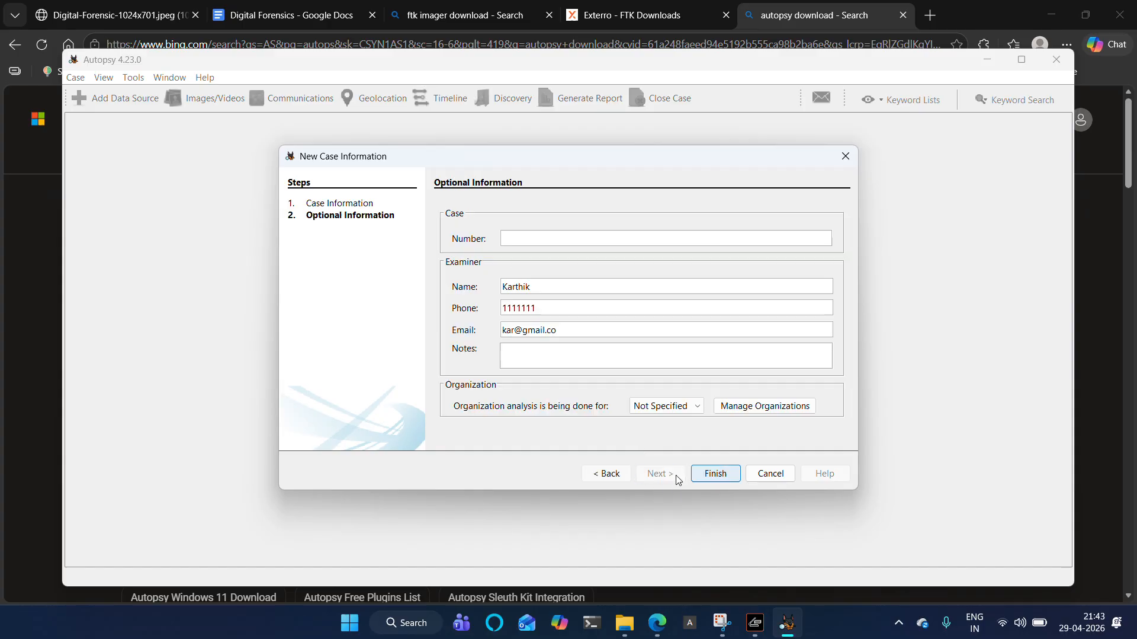
- Set the case number to 0001, keep the prefilled examiner details and finish creating the case
click(530, 238)
text(001)
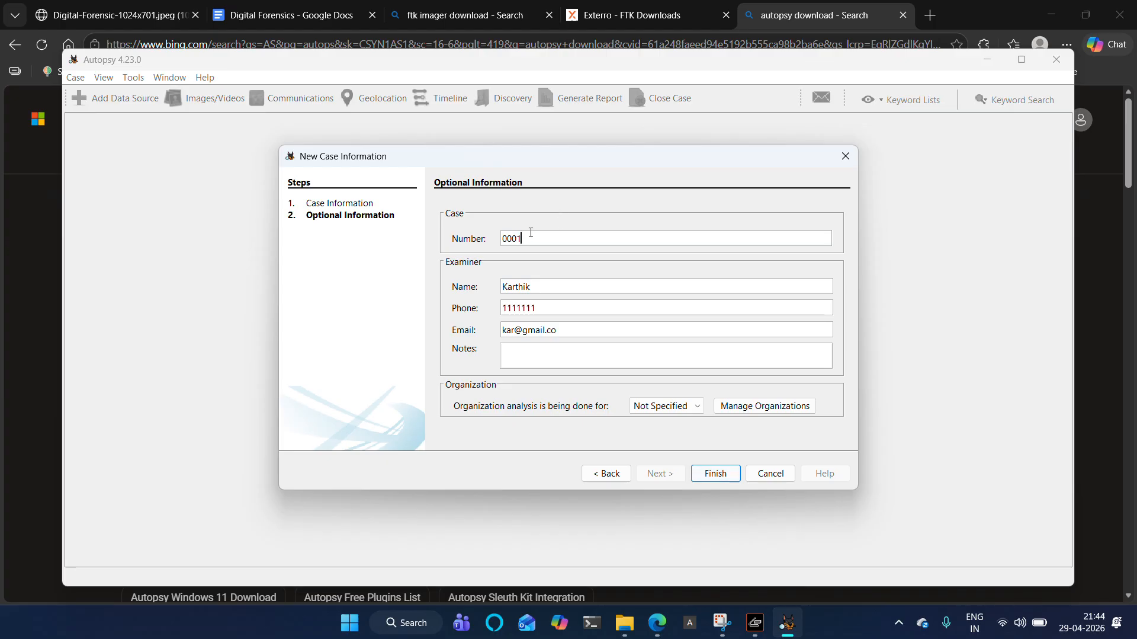
click(718, 475)
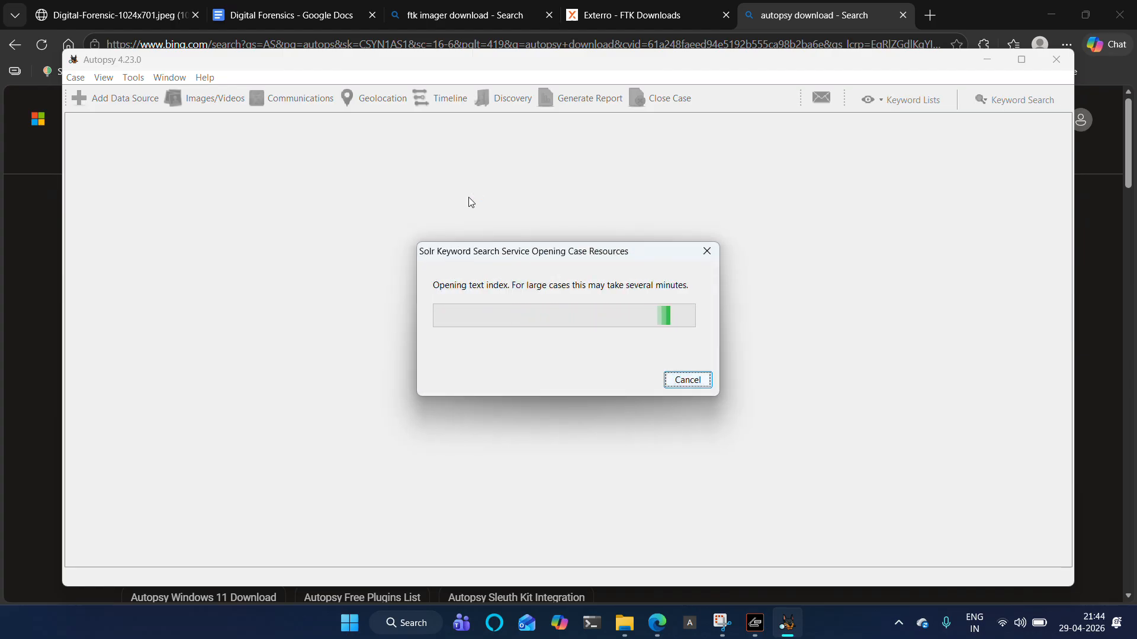
- Switch to the Digital Forensics document in Google Docs and add the list item "Creating image of the disk – evidence"
click(319, 6)
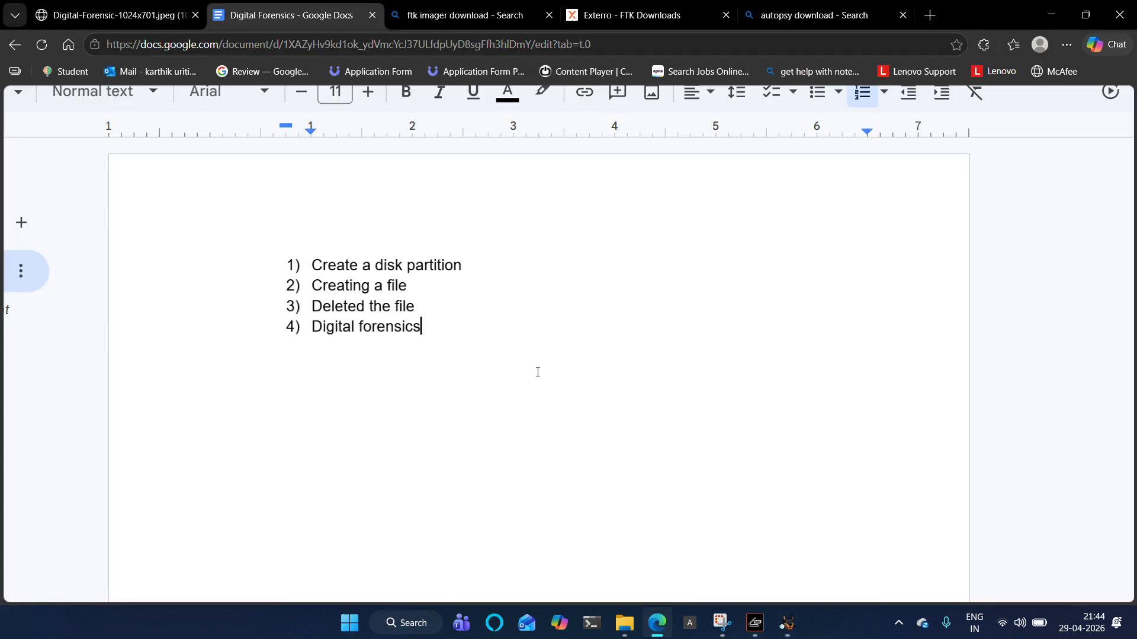
key(Return)
text(Creating i)
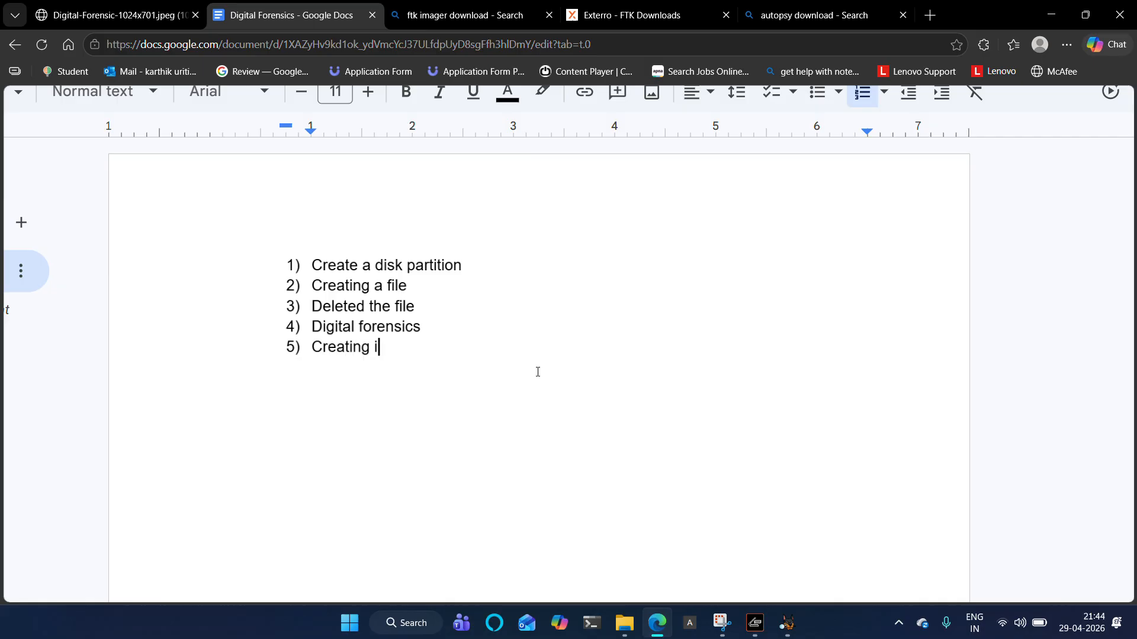
text(mage of the disk )
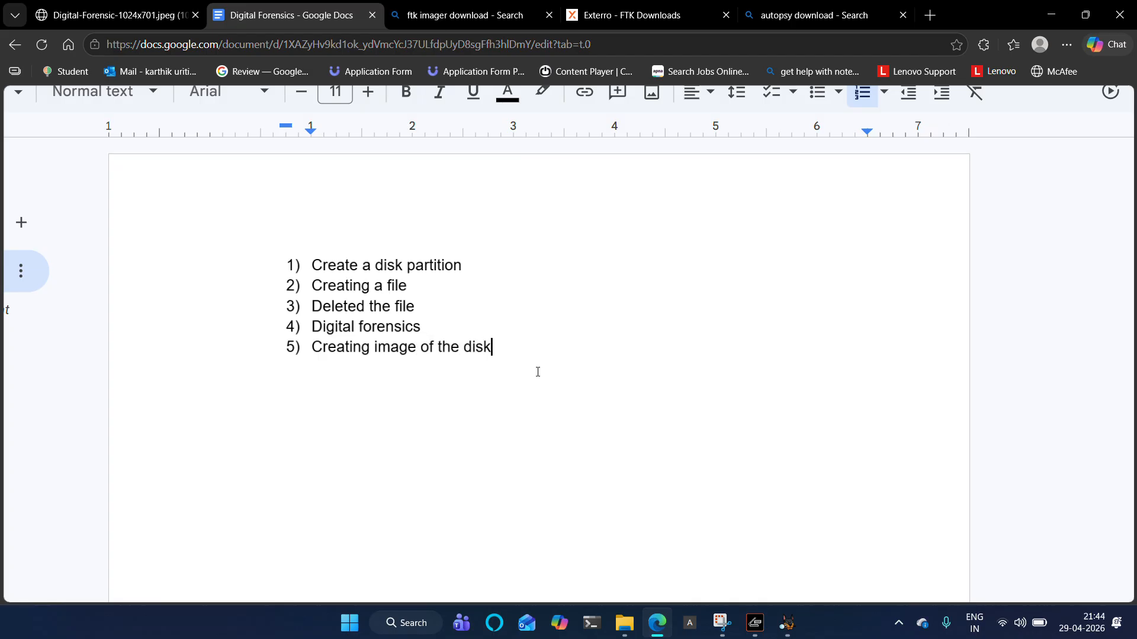
text(- )
text(evidence)
- Add the list items "Performing forensics on the image using autopsy" and "Retrieving deleted file" to the numbered list
key(Return)
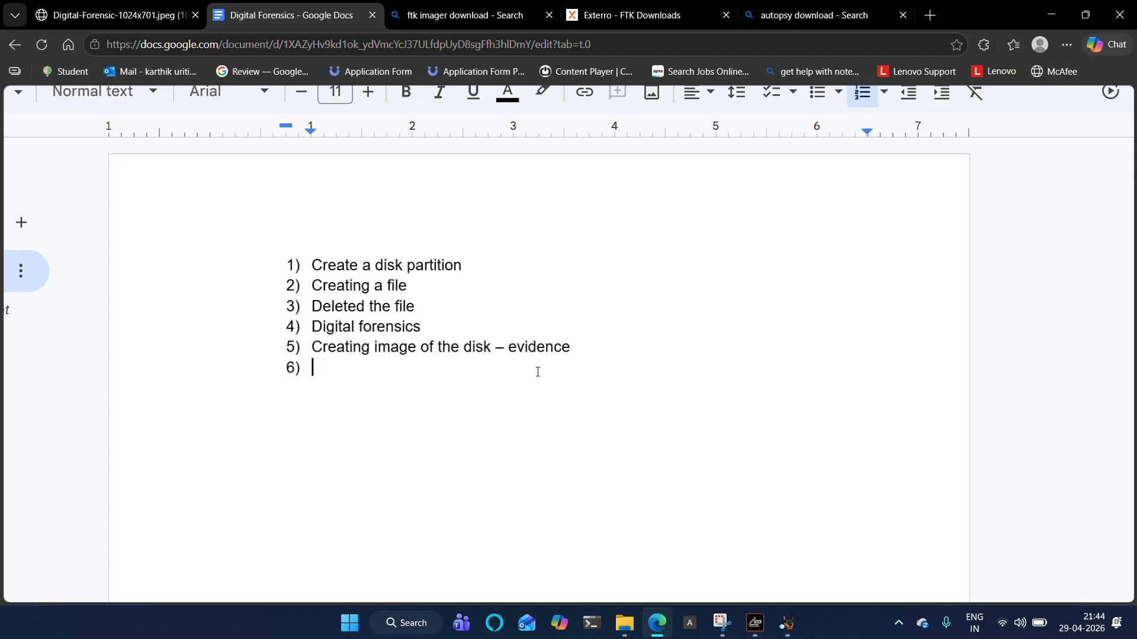
text(Performing f)
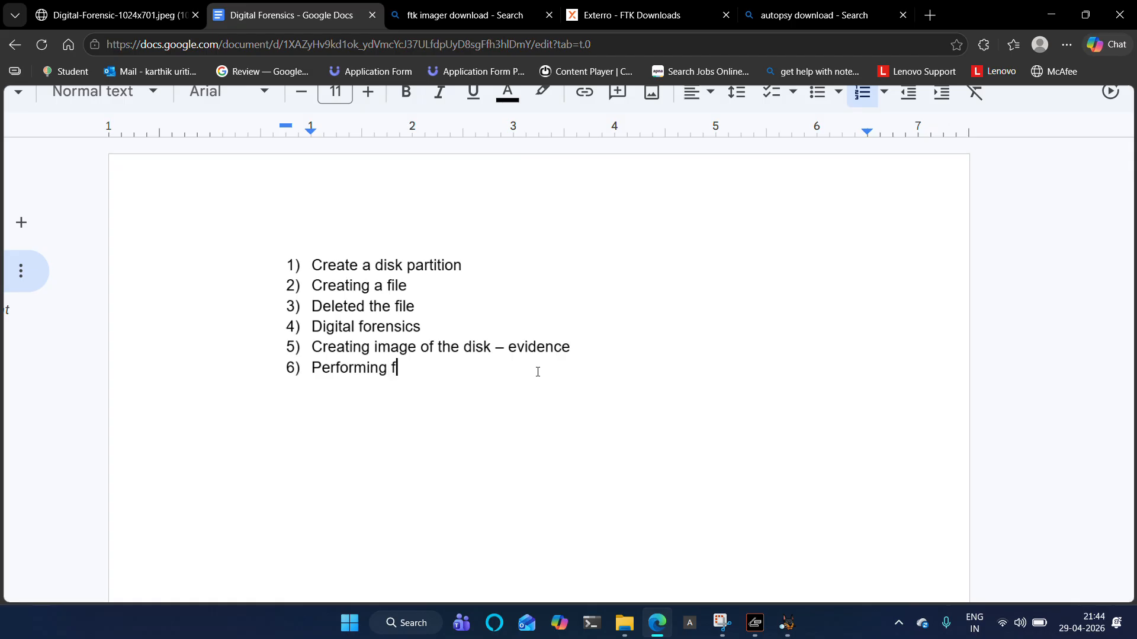
text(orensics on the im)
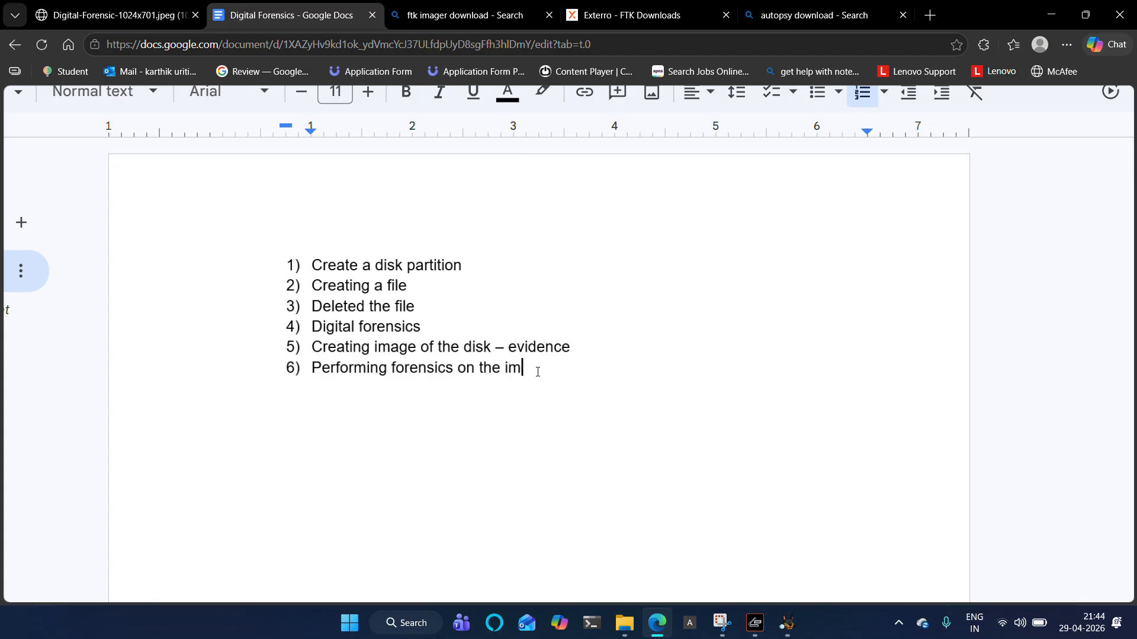
text(age using autopsy)
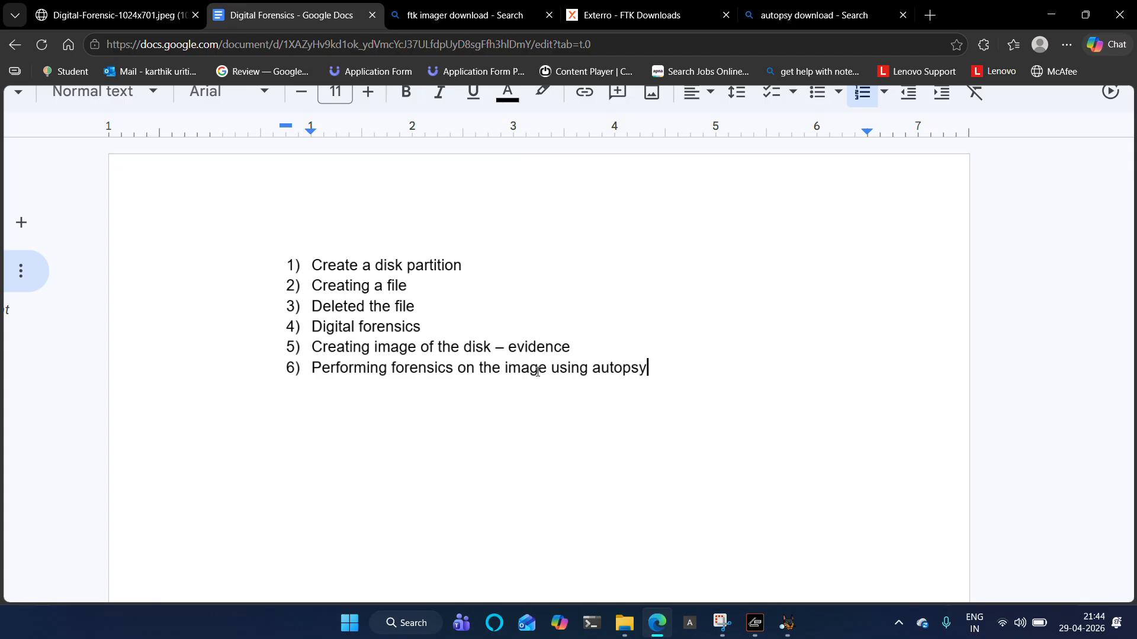
key(Return)
text(Retrievi)
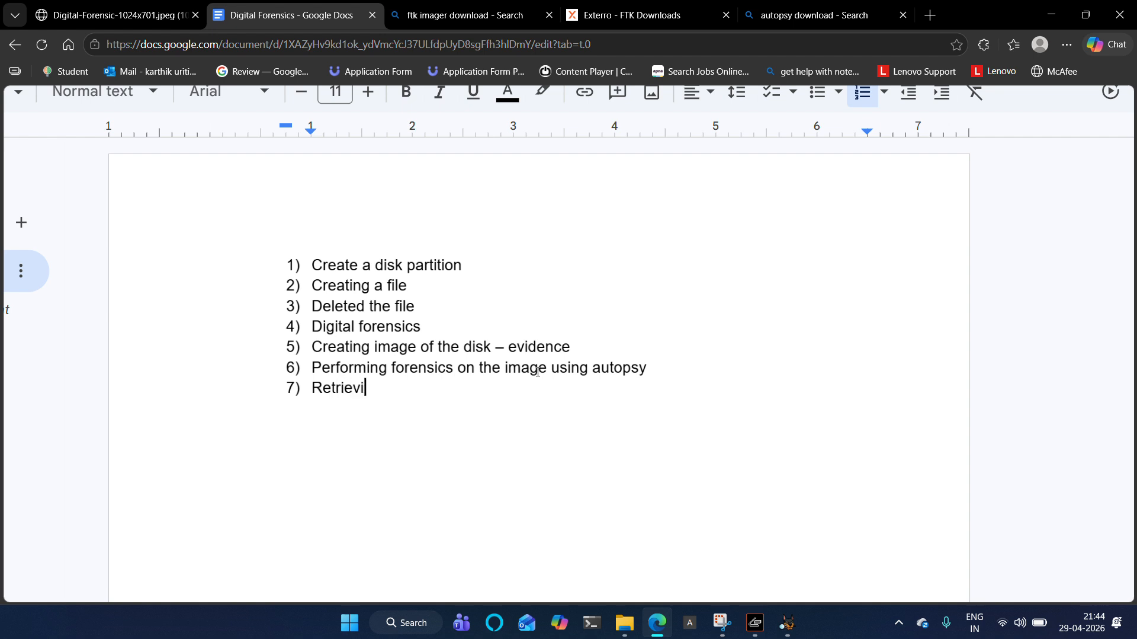
text(ng deleted file)
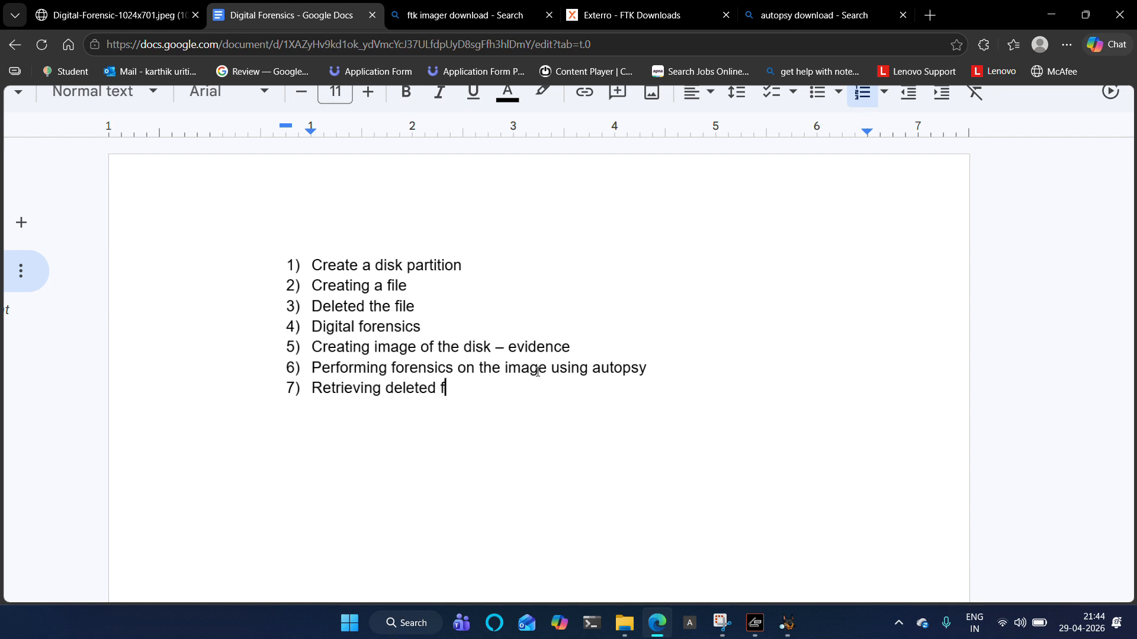
- Switch back to Autopsy and start adding a Disk Image or VM File data source, with the host name generated from the source name
click(788, 622)
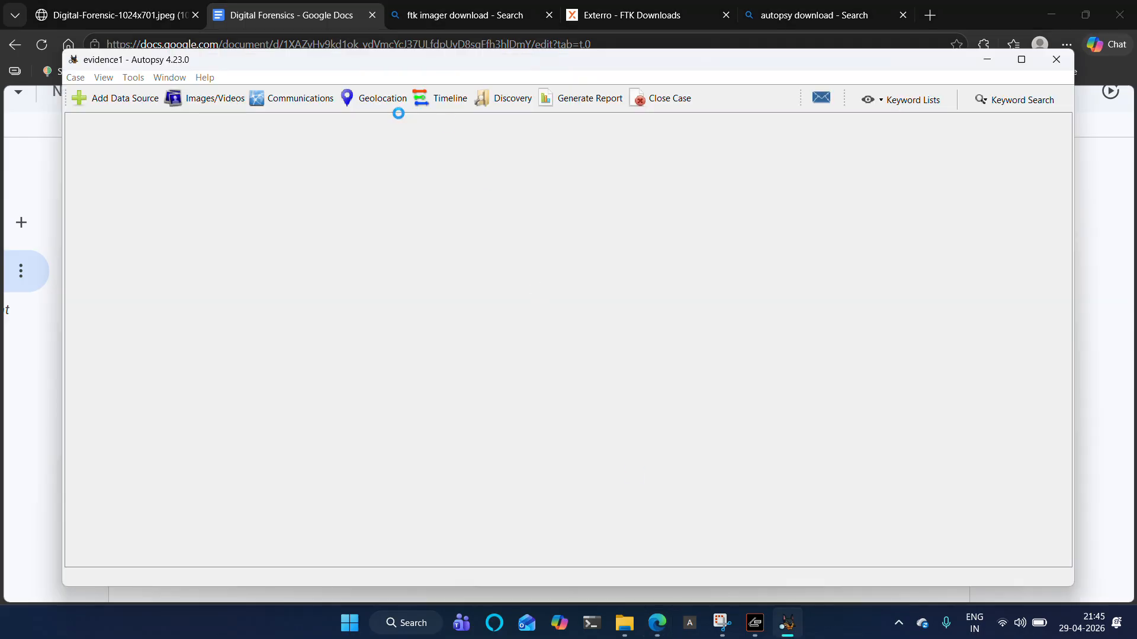
click(119, 99)
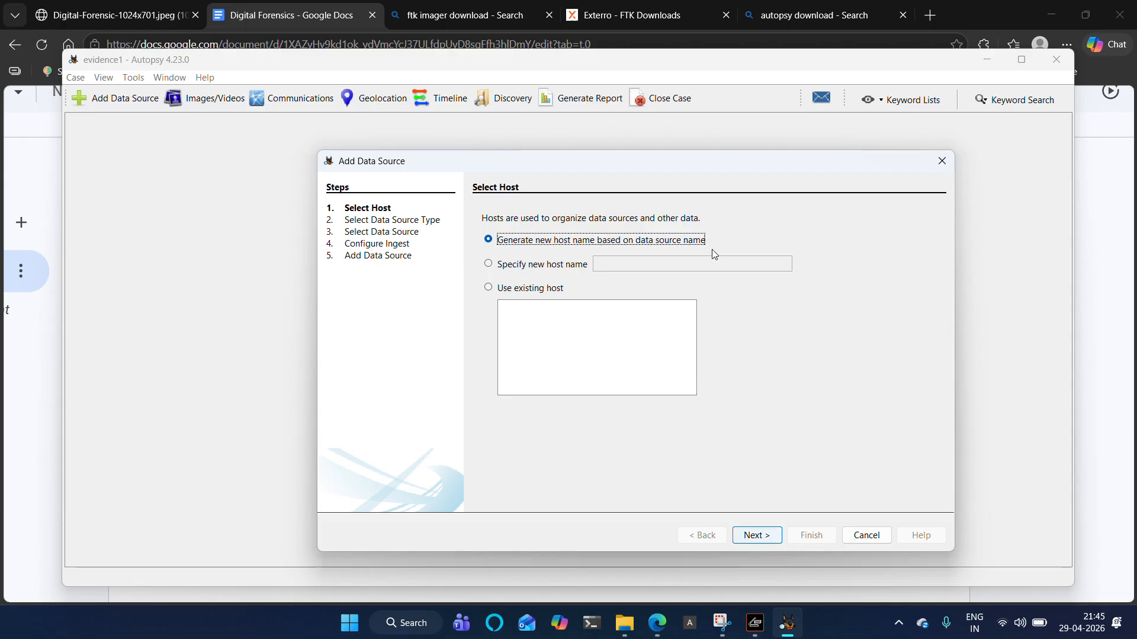
click(755, 535)
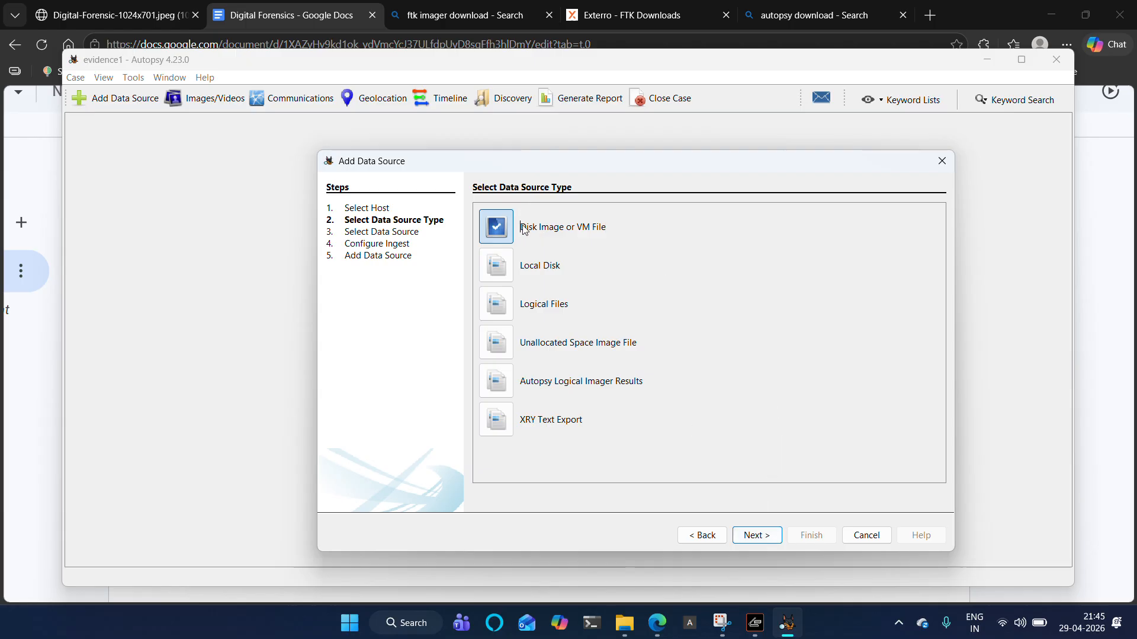
click(753, 532)
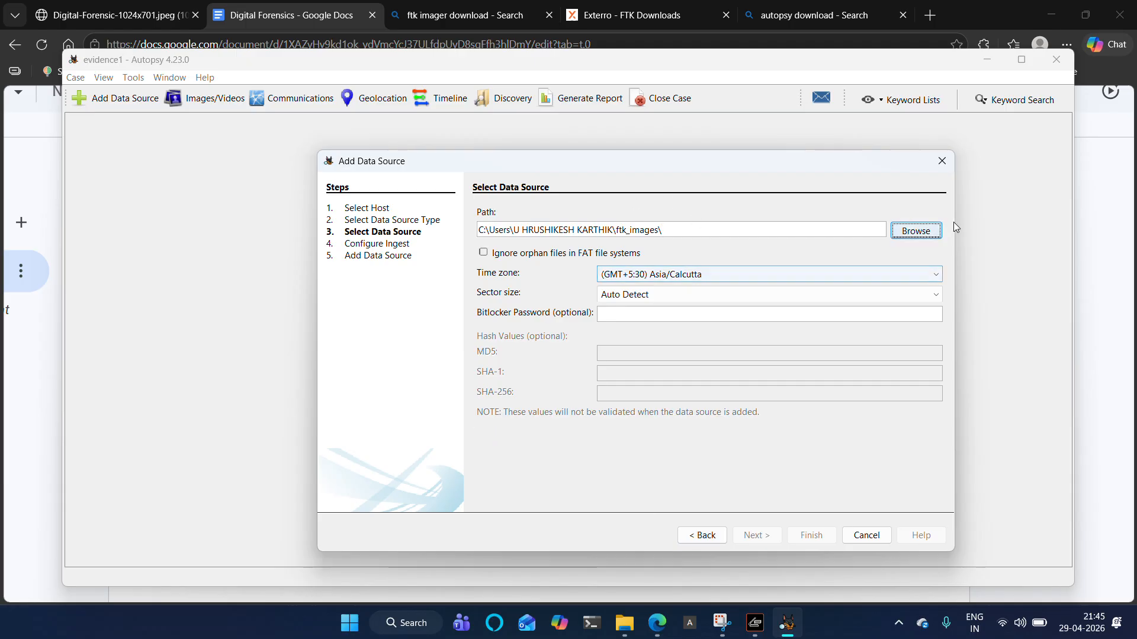
- Choose evidence.001 from the whatsapp folder as the data source and continue to the ingest configuration with the default settings
click(917, 231)
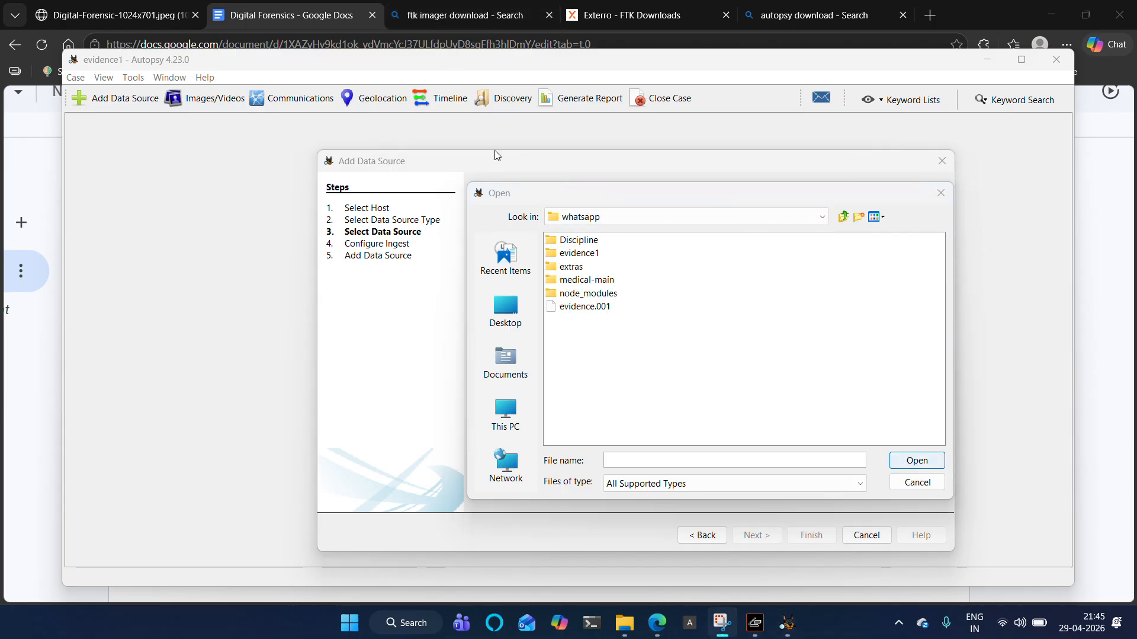
click(584, 307)
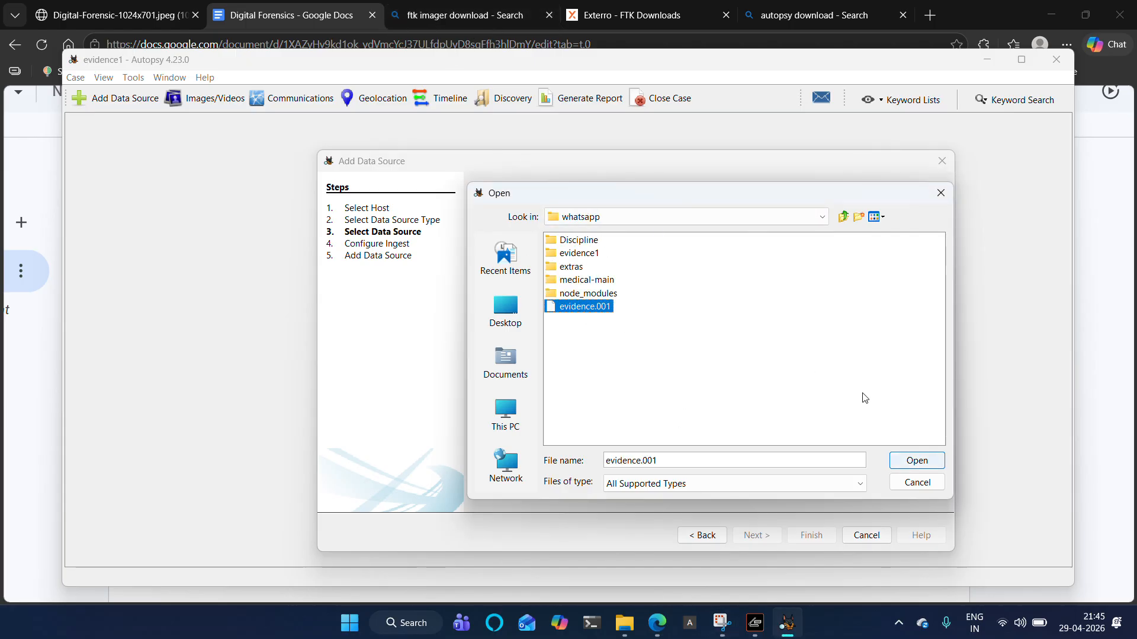
click(917, 461)
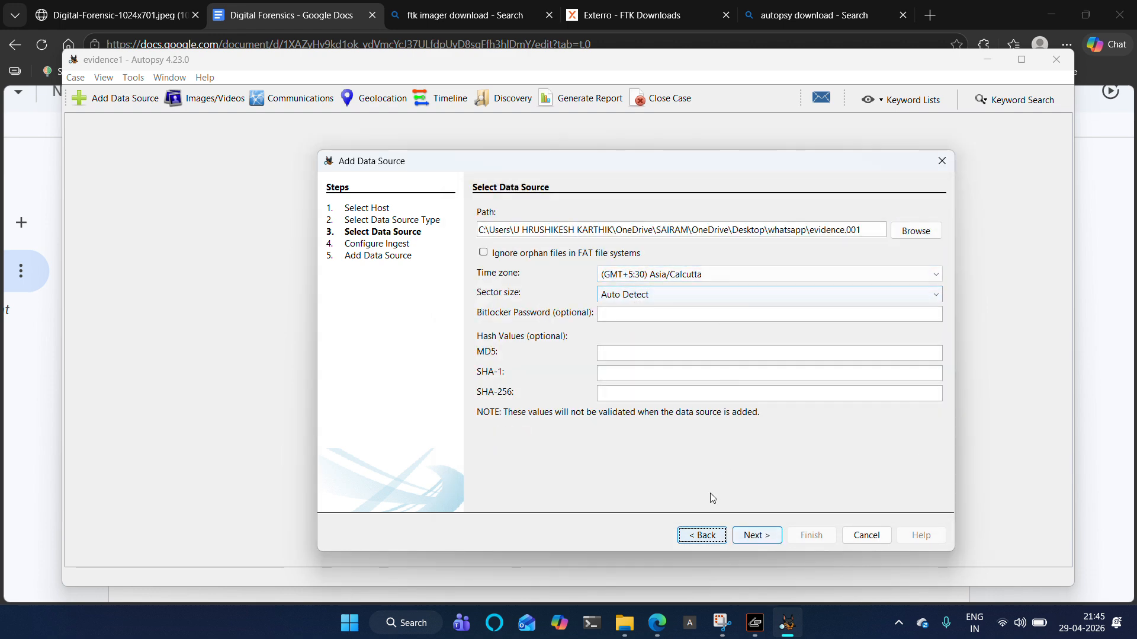
click(749, 536)
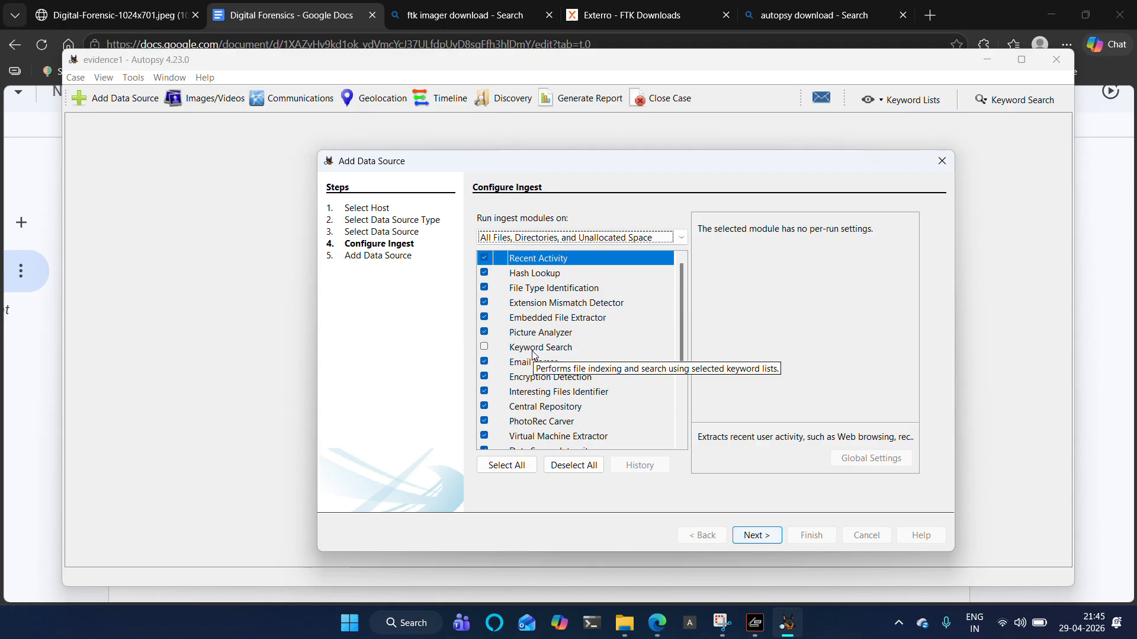
- Examine the list of ingest modules and the per-run settings of the Cyber Triage Malware Scanner and Keyword Search modules
scroll(535, 353, down, 2)
scroll(535, 353, down, 2)
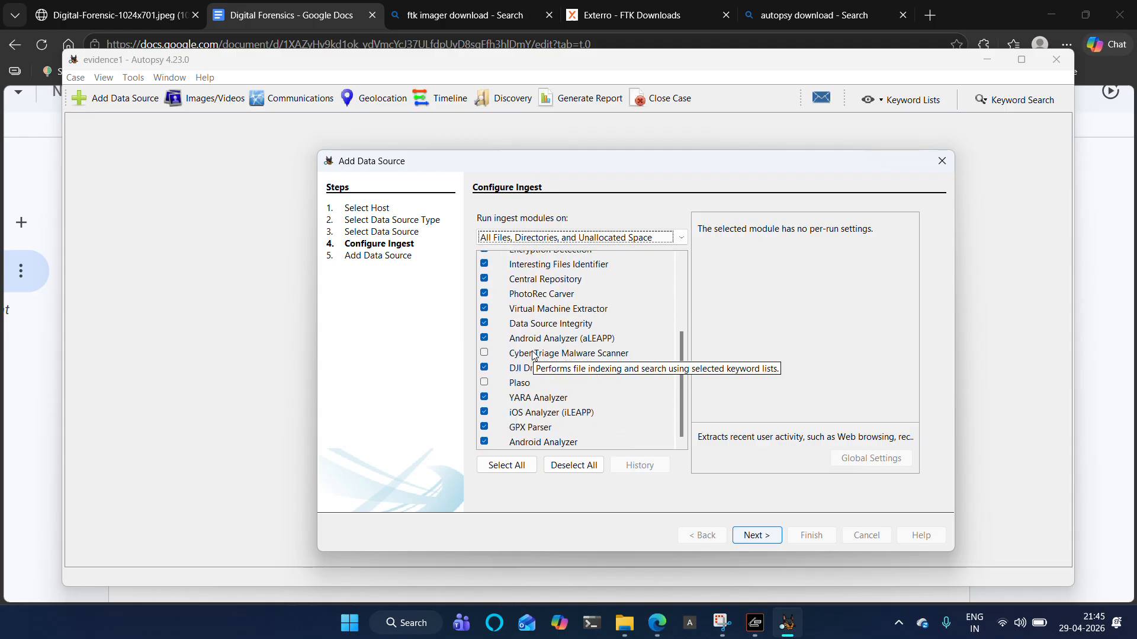
scroll(535, 353, up, 1)
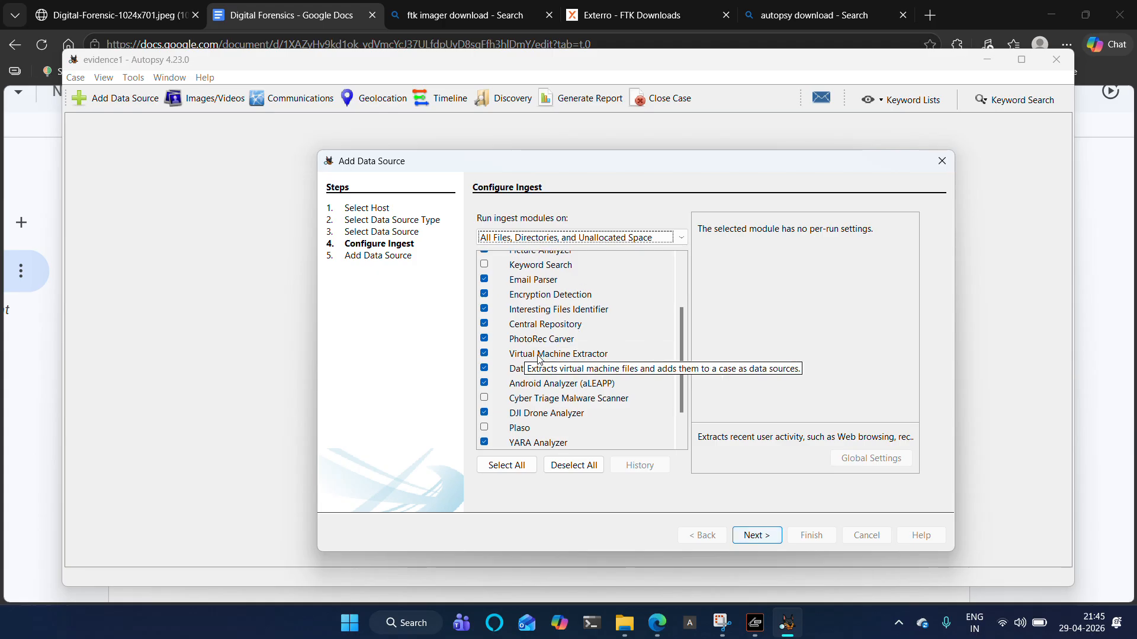
scroll(558, 348, up, 3)
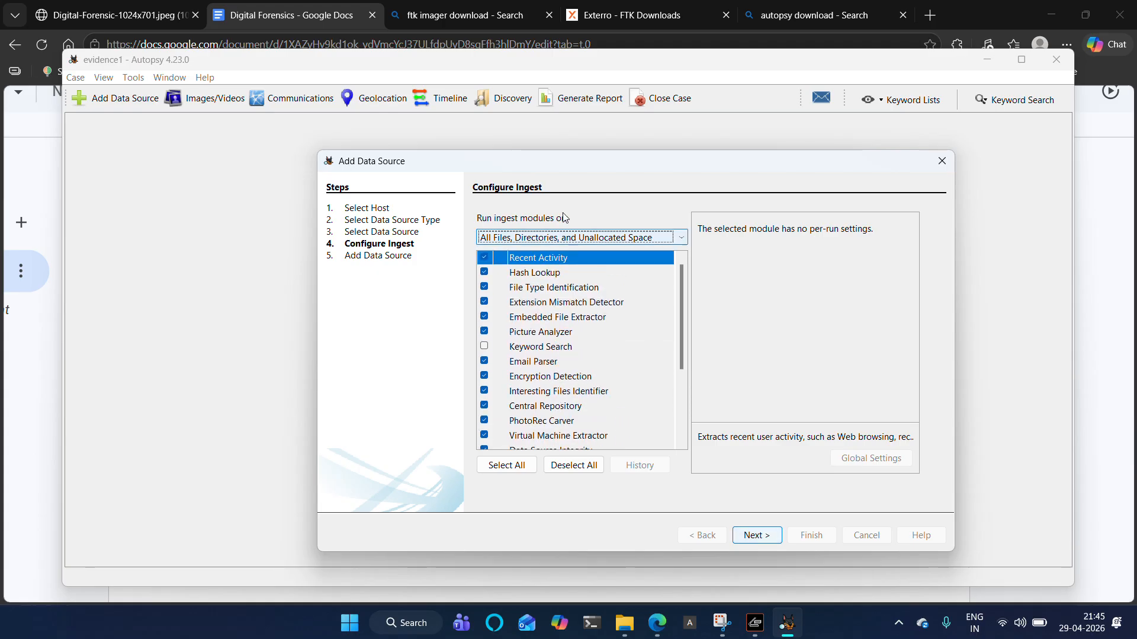
scroll(537, 341, down, 3)
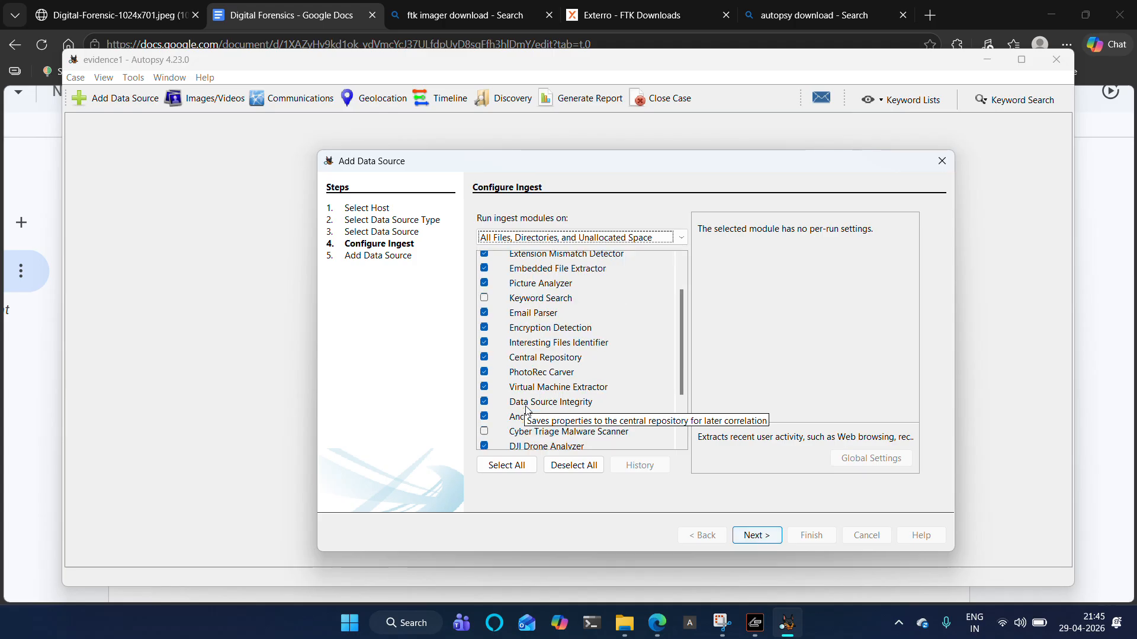
scroll(540, 382, down, 1)
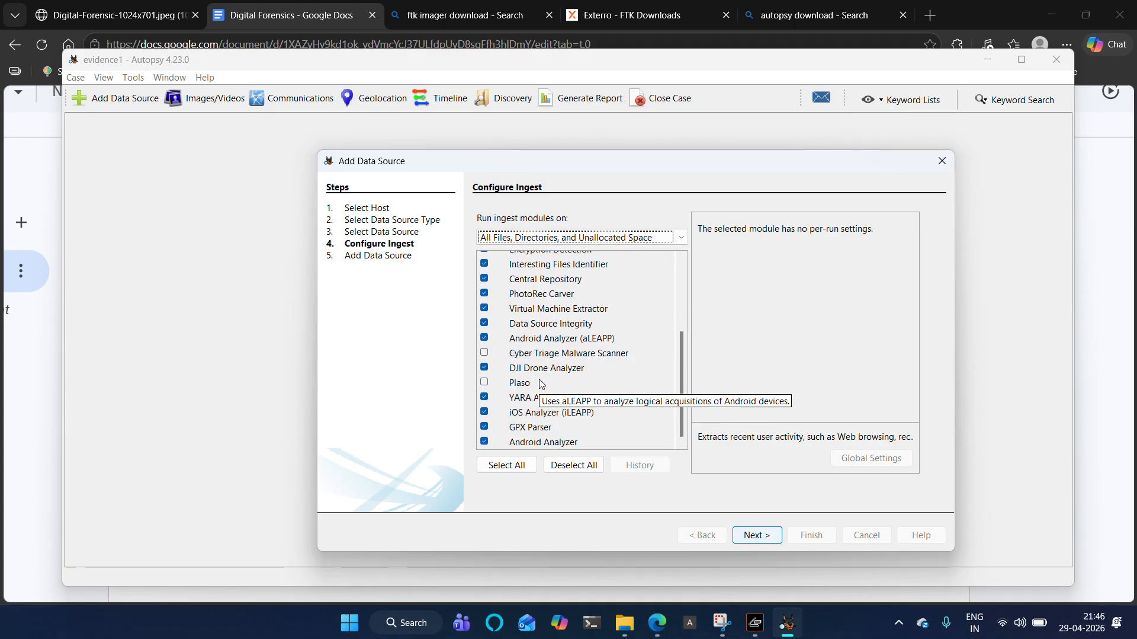
click(486, 358)
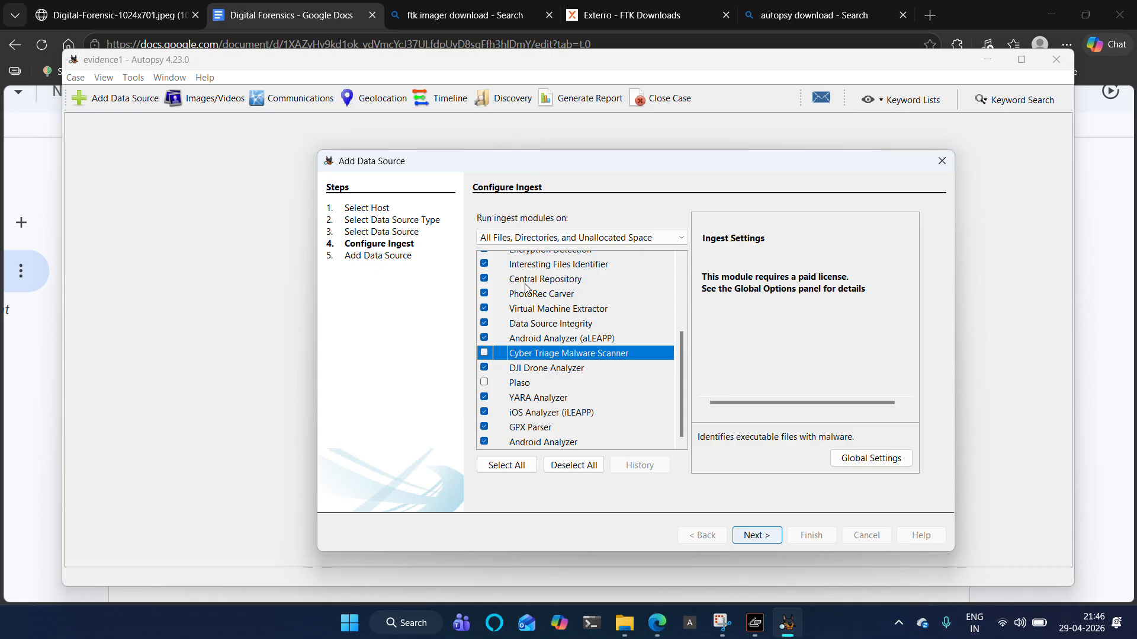
scroll(492, 361, up, 2)
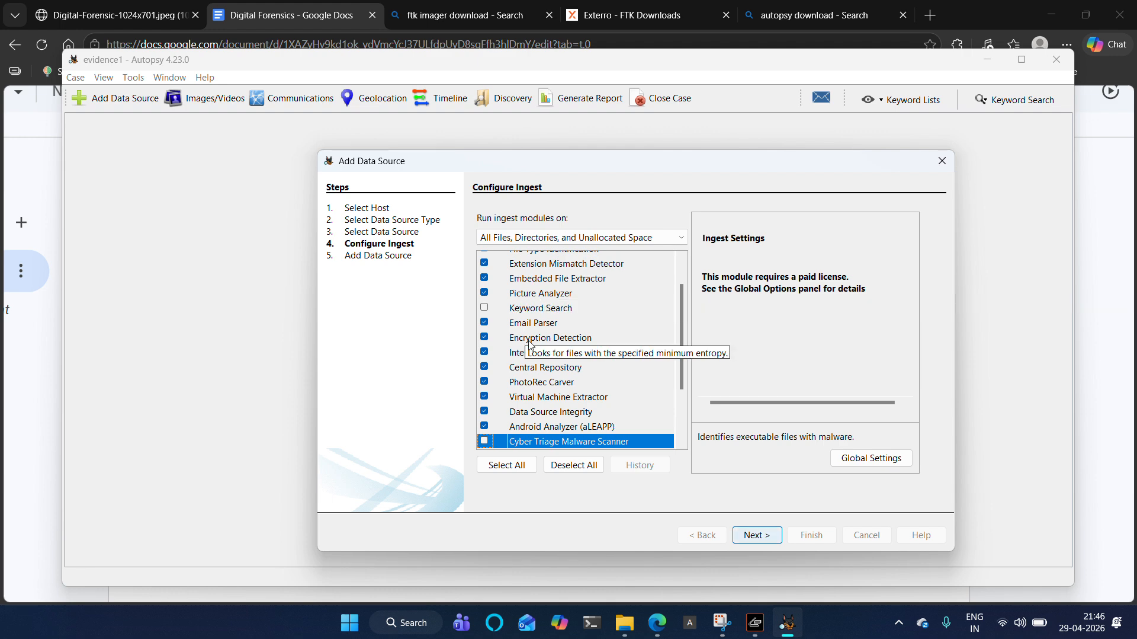
click(491, 311)
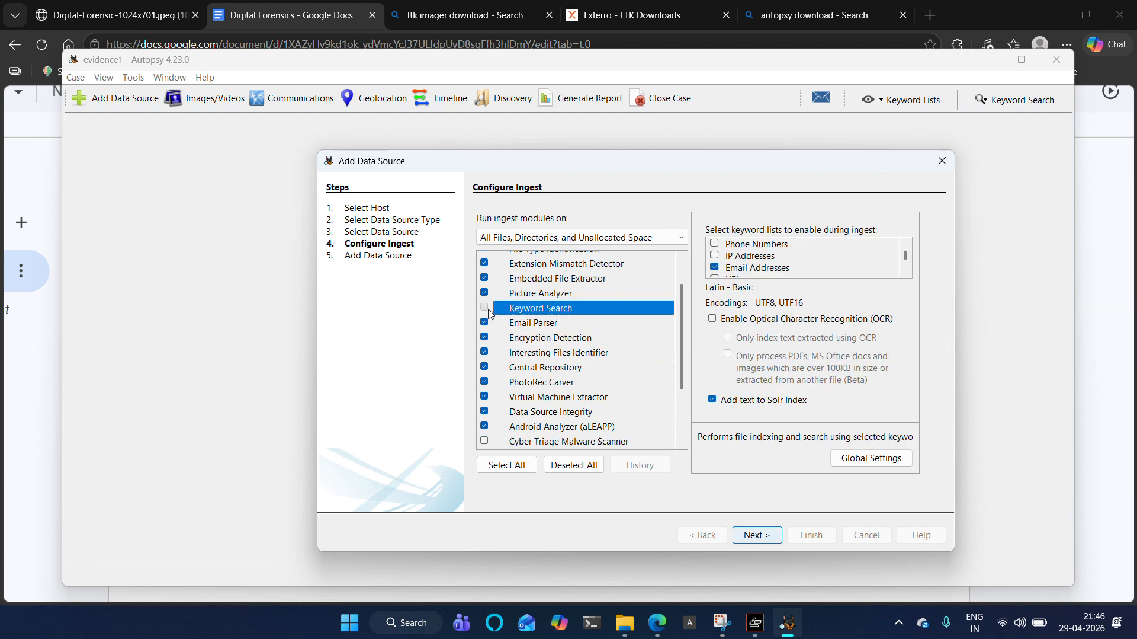